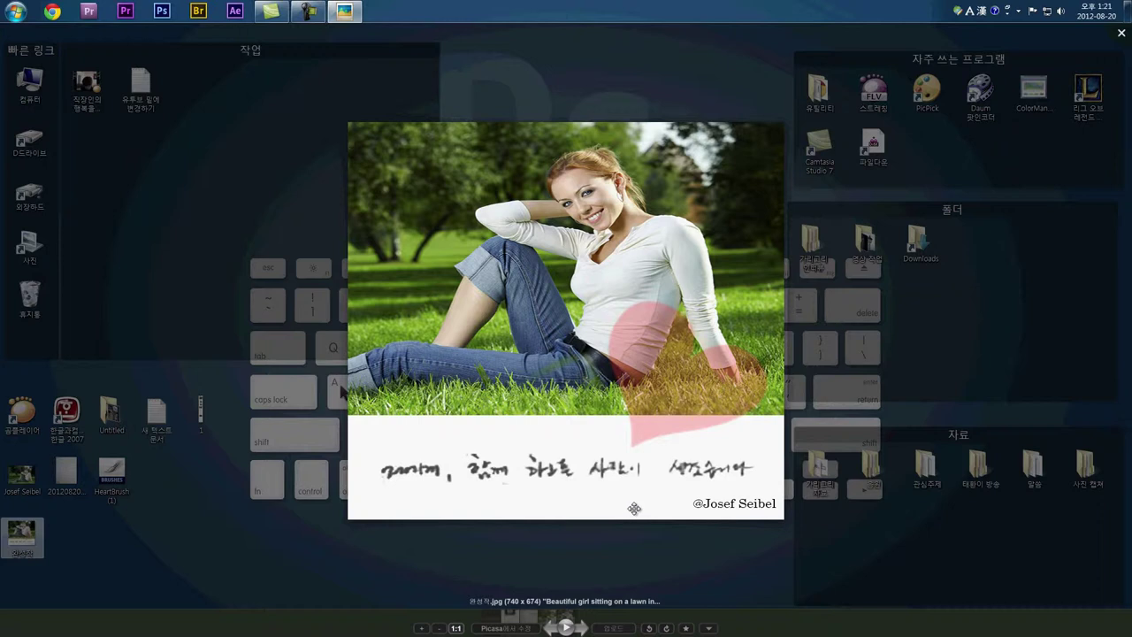
{"action": "key", "text": "Escape"}
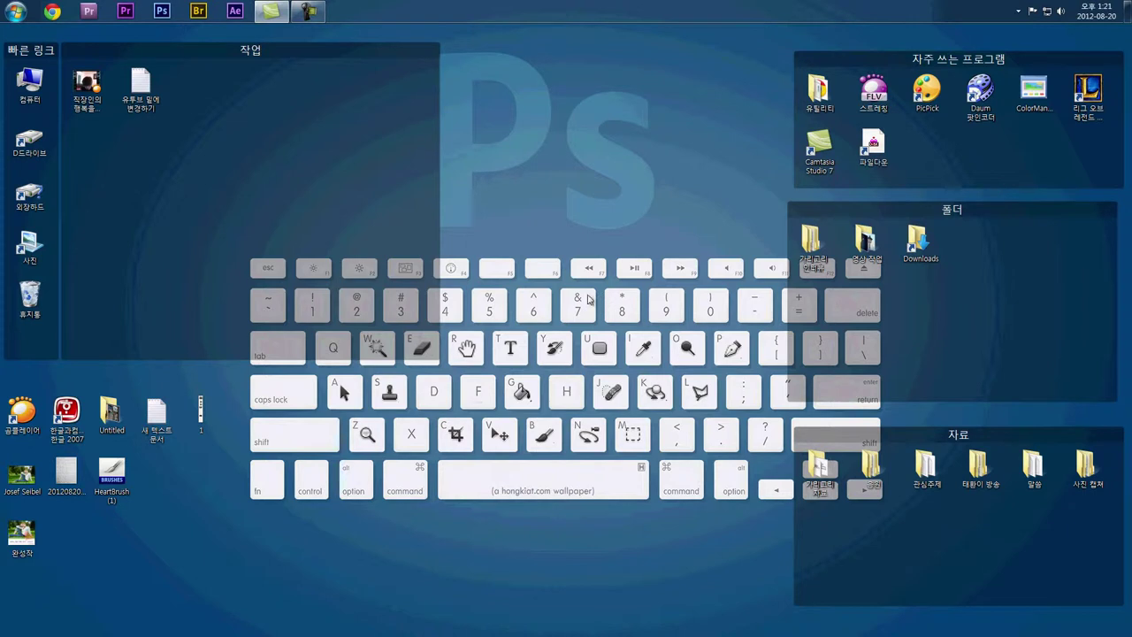
{"action": "left_click", "coordinate": [162, 10]}
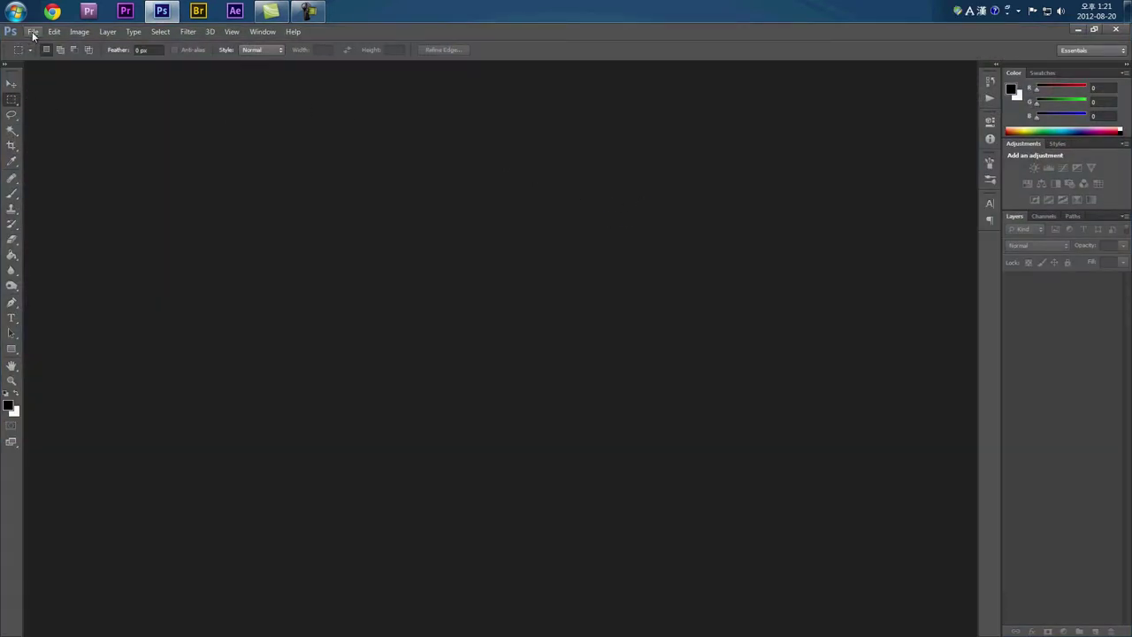
{"action": "left_click", "coordinate": [32, 33]}
{"action": "left_click", "coordinate": [66, 56]}
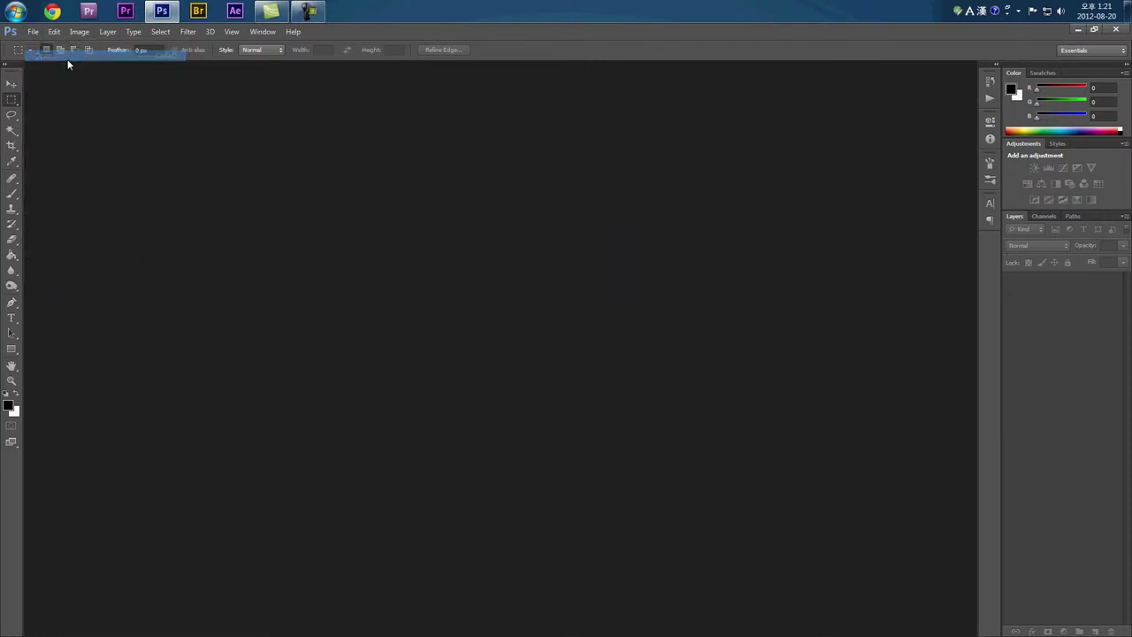
{"action": "scroll", "coordinate": [520, 378], "scroll_direction": "down", "scroll_amount": 5}
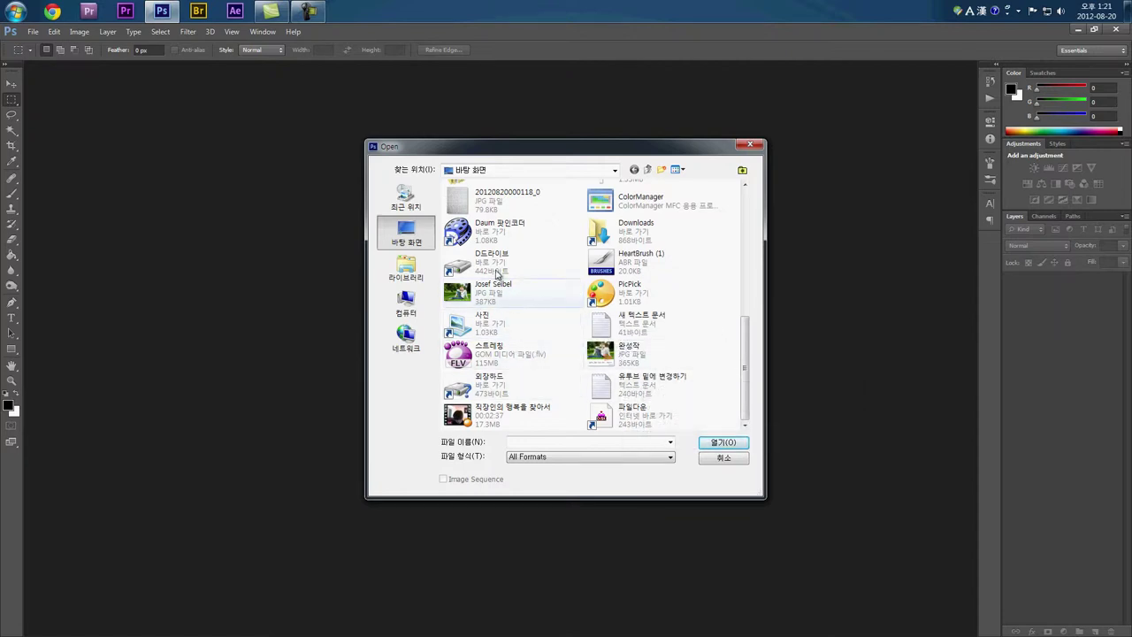
{"action": "double_click", "coordinate": [492, 200]}
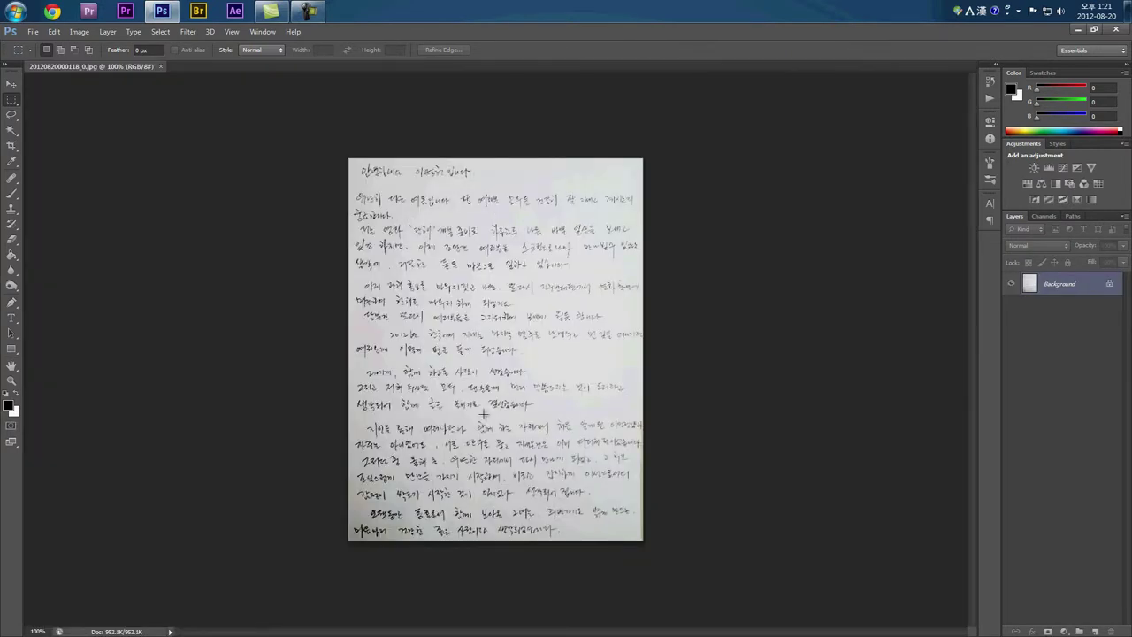
Crop the scanned letter tightly to the single handwritten line "함께 하고픈 사람이 생겼습니다", including its opening word.
{"action": "scroll", "coordinate": [483, 371], "scroll_direction": "up", "scroll_amount": 2}
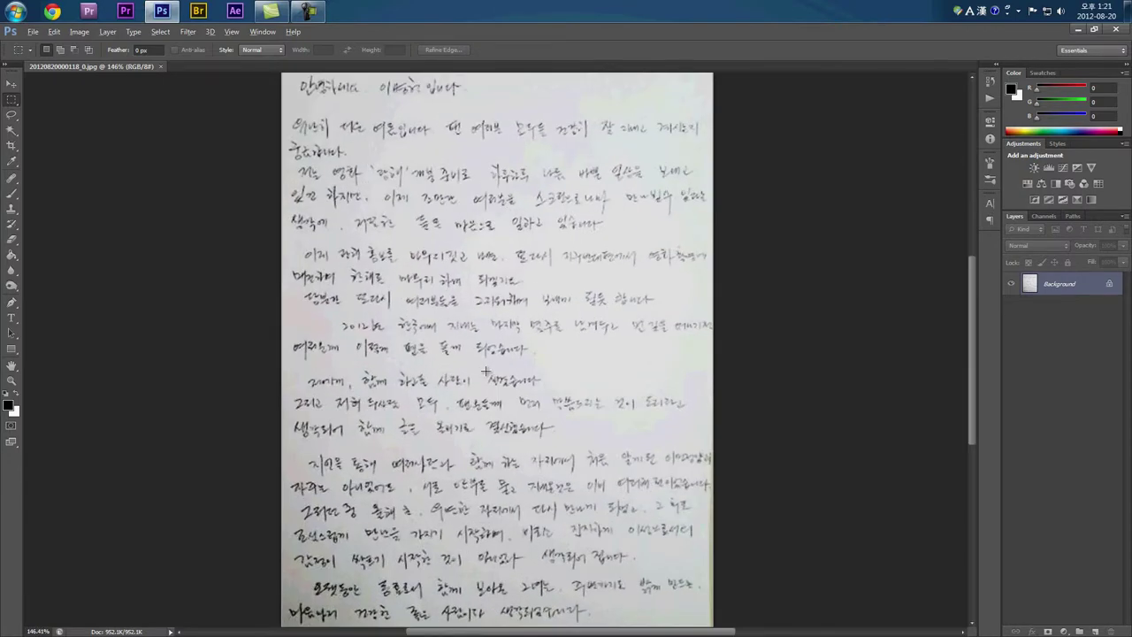
{"action": "scroll", "coordinate": [486, 372], "scroll_direction": "up", "scroll_amount": 1}
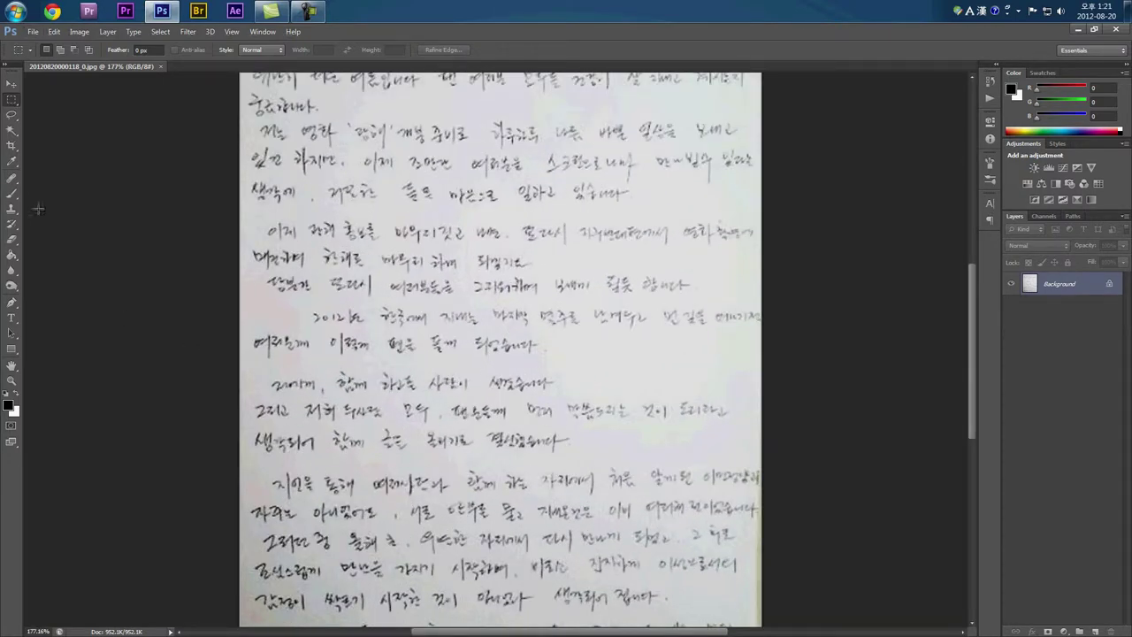
{"action": "key", "text": "c"}
{"action": "left_click_drag", "start_coordinate": [251, 357], "coordinate": [571, 398]}
{"action": "left_click_drag", "start_coordinate": [497, 327], "coordinate": [502, 334]}
{"action": "left_click_drag", "start_coordinate": [660, 352], "coordinate": [651, 350]}
{"action": "left_click_drag", "start_coordinate": [341, 351], "coordinate": [358, 351]}
{"action": "key", "text": "Return"}
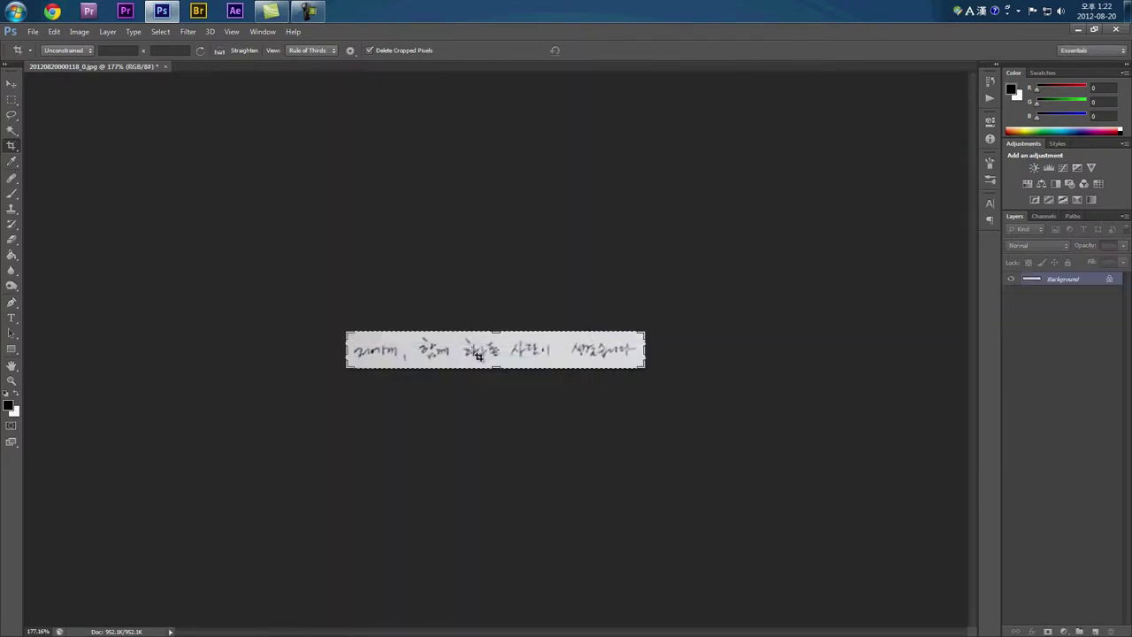
Apply Levels to the cropped handwriting with the input black point at 163 and the white point at 200.
{"action": "scroll", "coordinate": [477, 355], "scroll_direction": "up", "scroll_amount": 5}
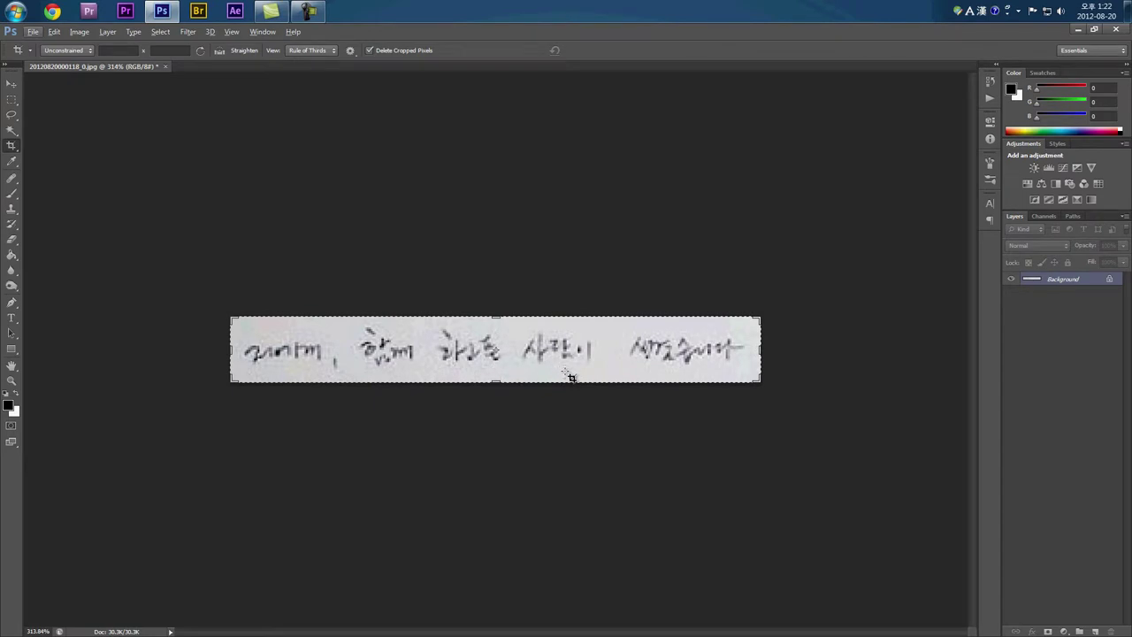
{"action": "key", "text": "ctrl+l"}
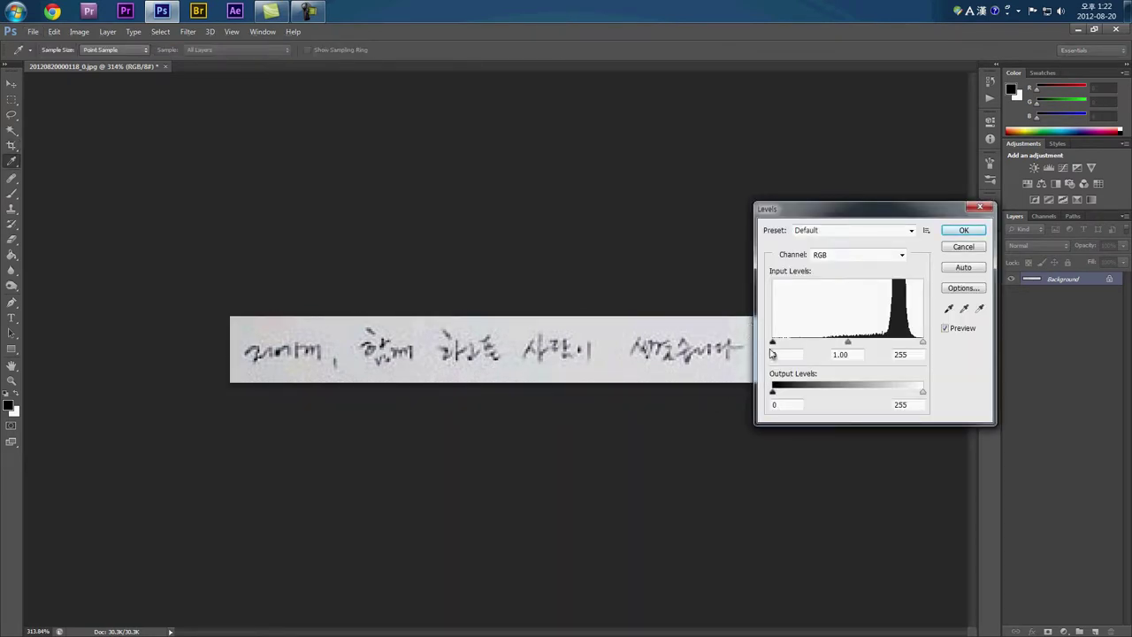
{"action": "left_click_drag", "start_coordinate": [773, 345], "coordinate": [870, 345]}
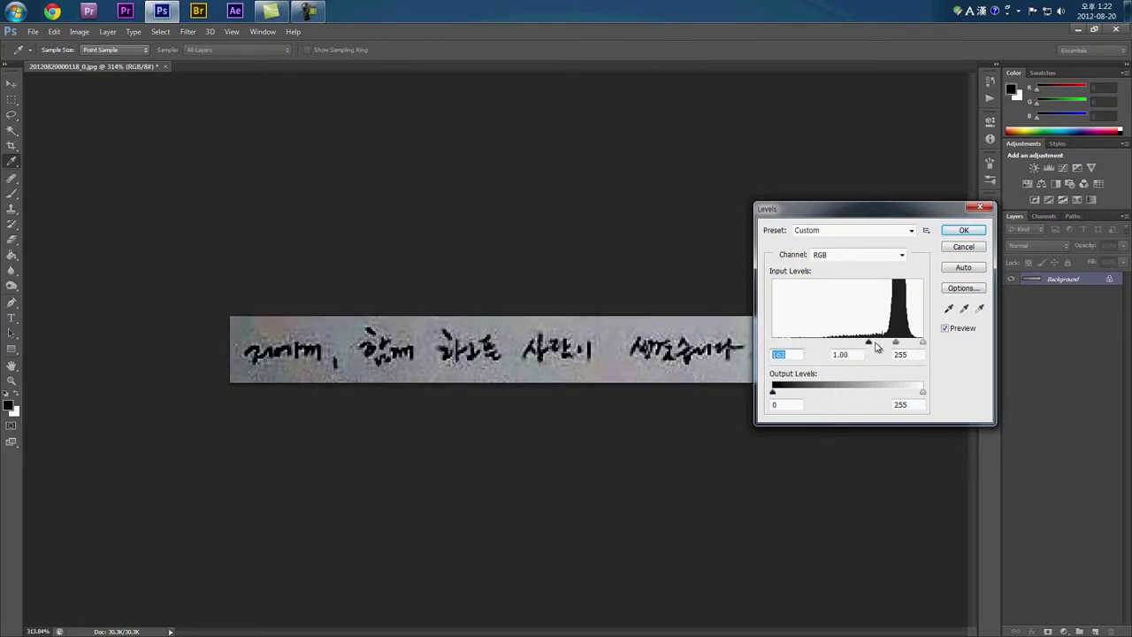
{"action": "left_click_drag", "start_coordinate": [923, 343], "coordinate": [895, 346]}
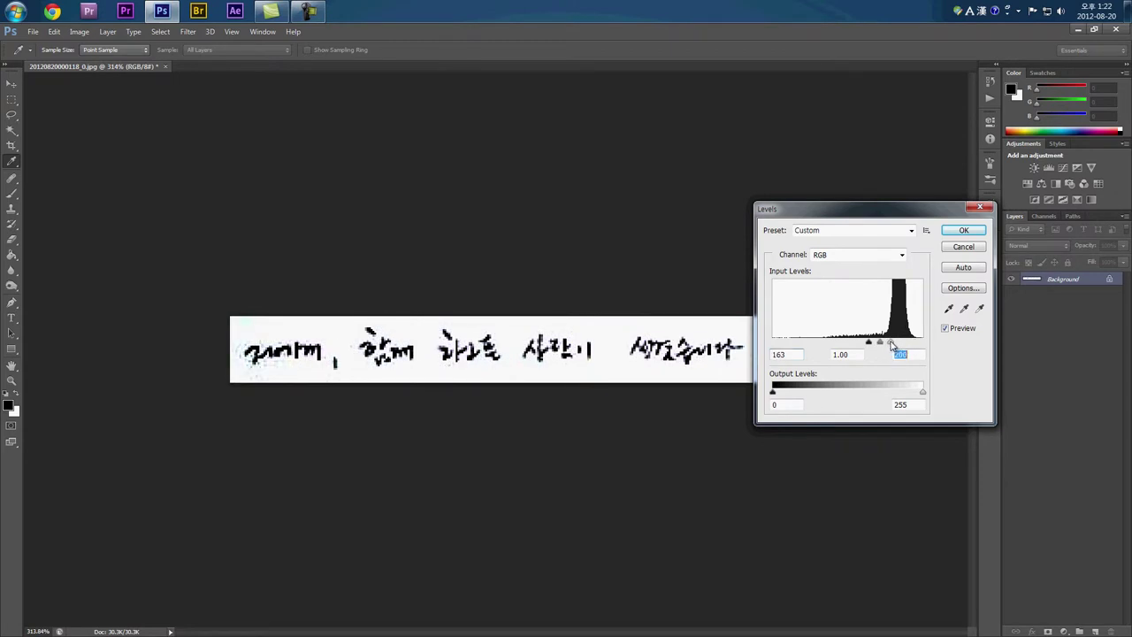
{"action": "left_click", "coordinate": [963, 230]}
{"action": "key", "text": "c"}
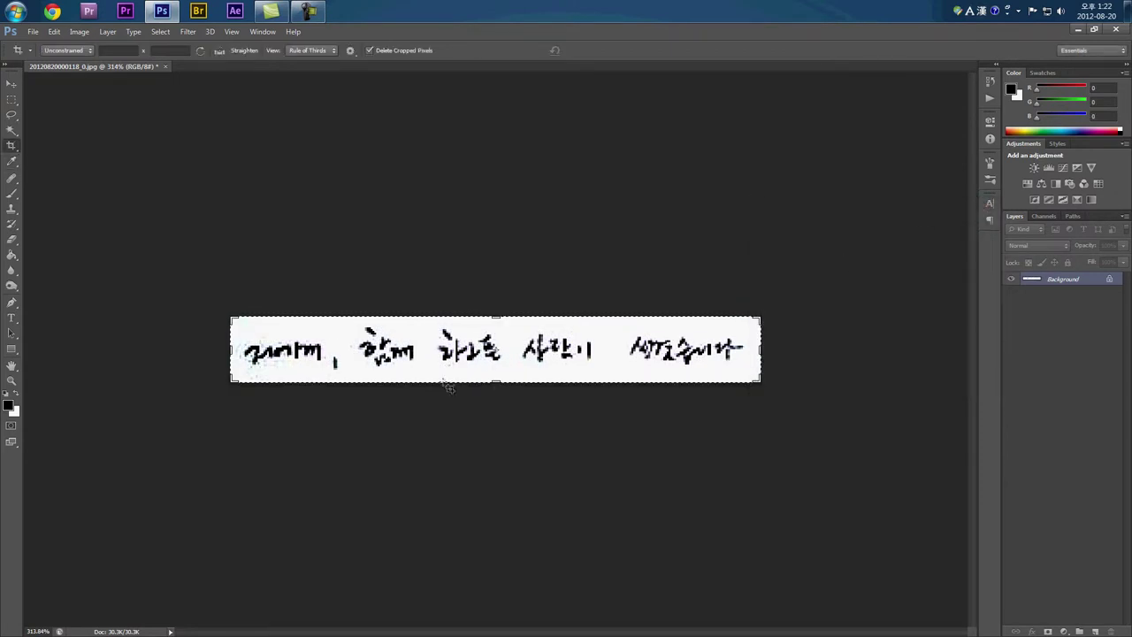
{"action": "left_click", "coordinate": [13, 130]}
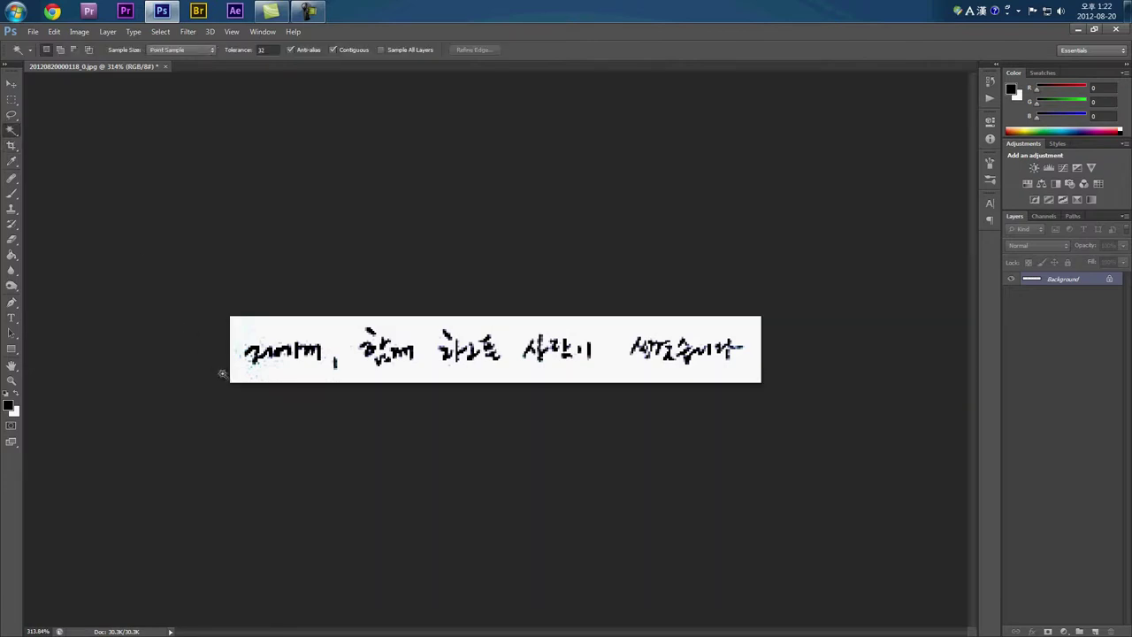
{"action": "left_click", "coordinate": [276, 335]}
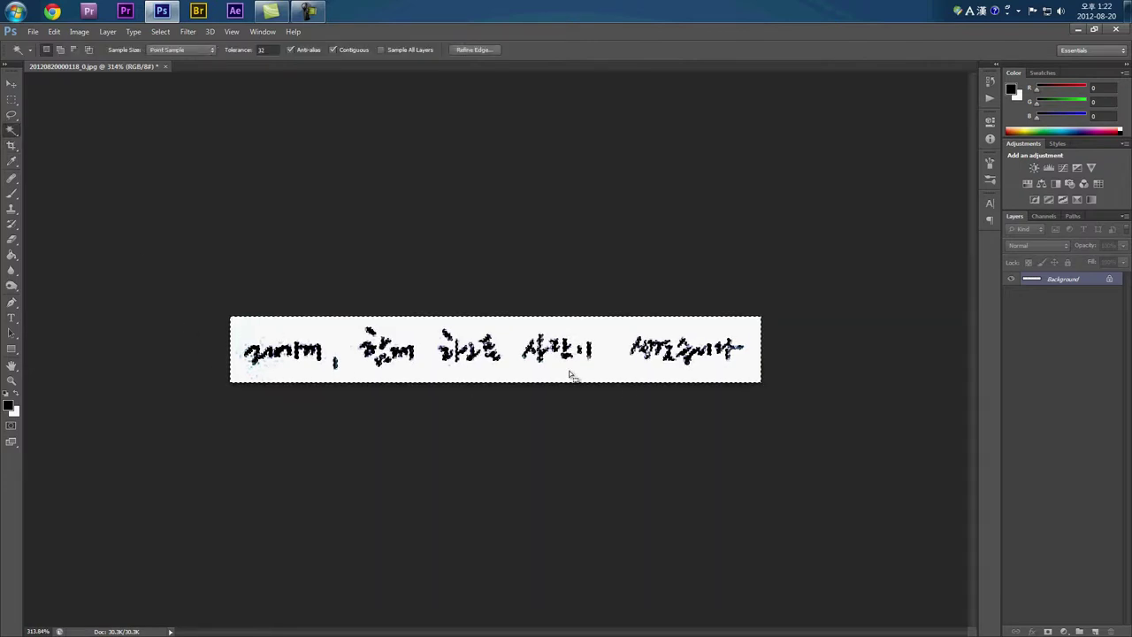
{"action": "scroll", "coordinate": [569, 374], "scroll_direction": "up", "scroll_amount": 5}
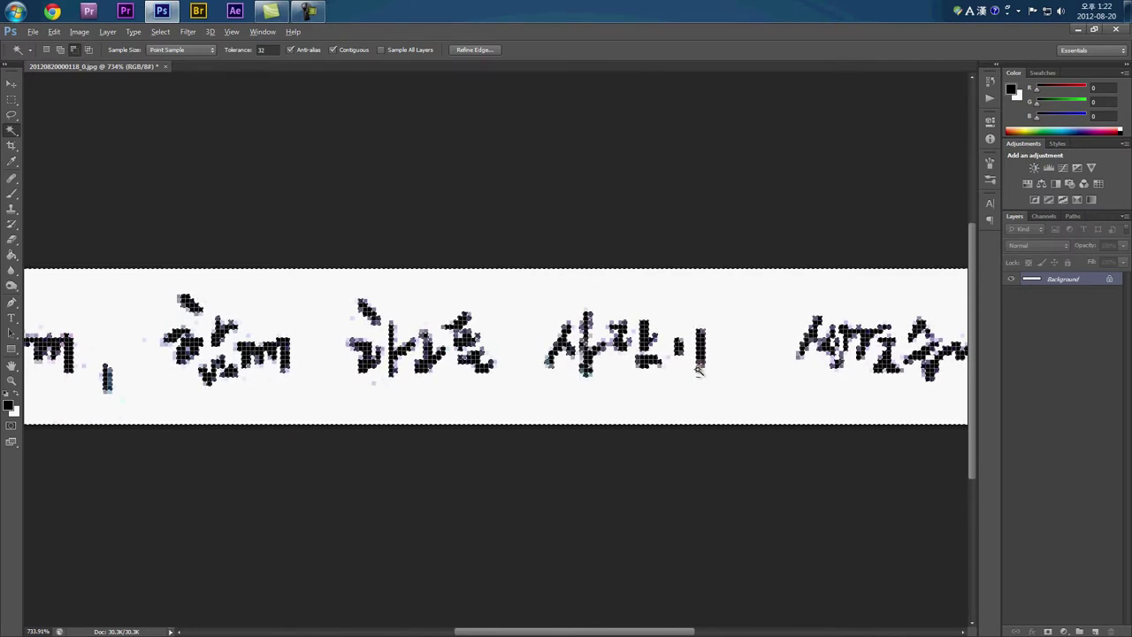
{"action": "scroll", "coordinate": [694, 372], "scroll_direction": "down", "scroll_amount": 1}
{"action": "scroll", "coordinate": [698, 372], "scroll_direction": "down", "scroll_amount": 1}
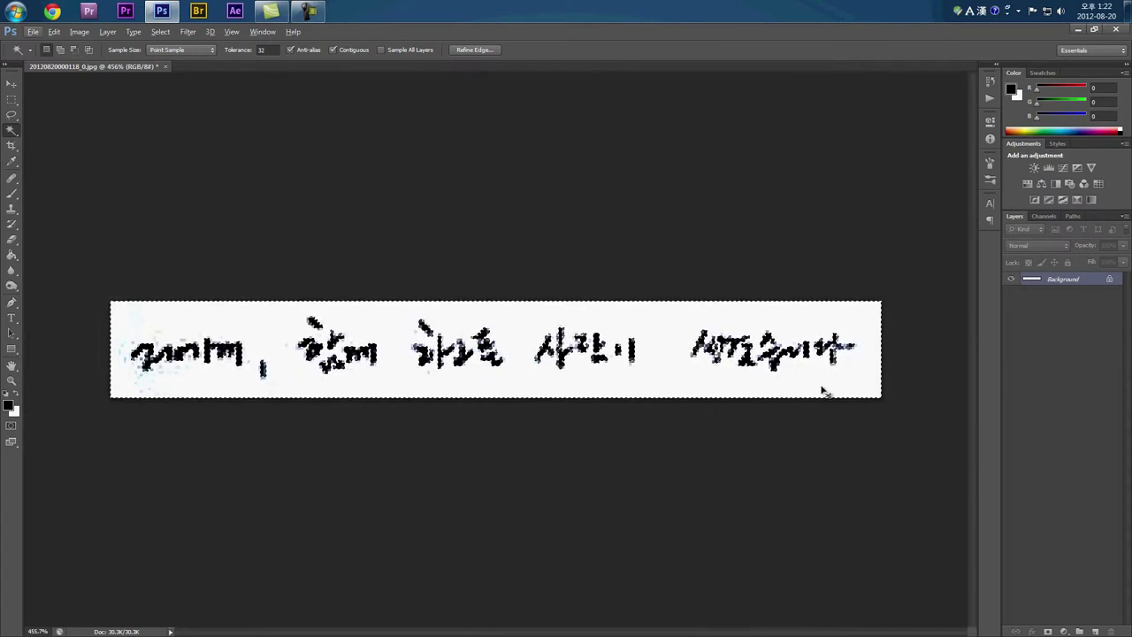
{"action": "key", "text": "ctrl+d"}
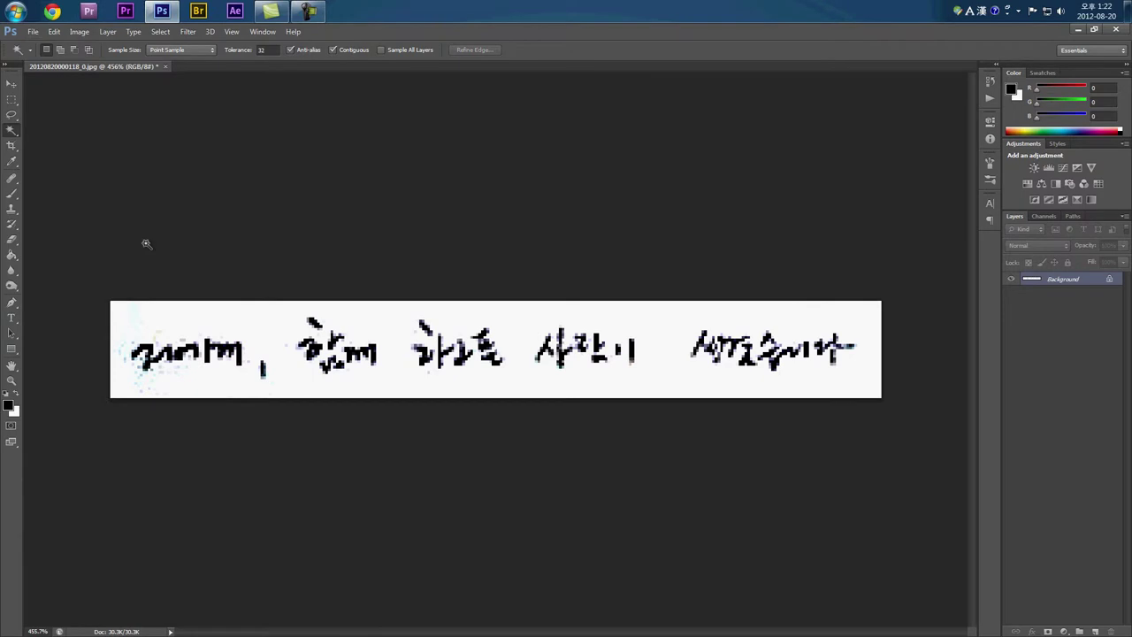
Select the strip from the word 하고픈 to its end and apply Levels with input black 83 and white 197.
{"action": "left_click", "coordinate": [12, 103]}
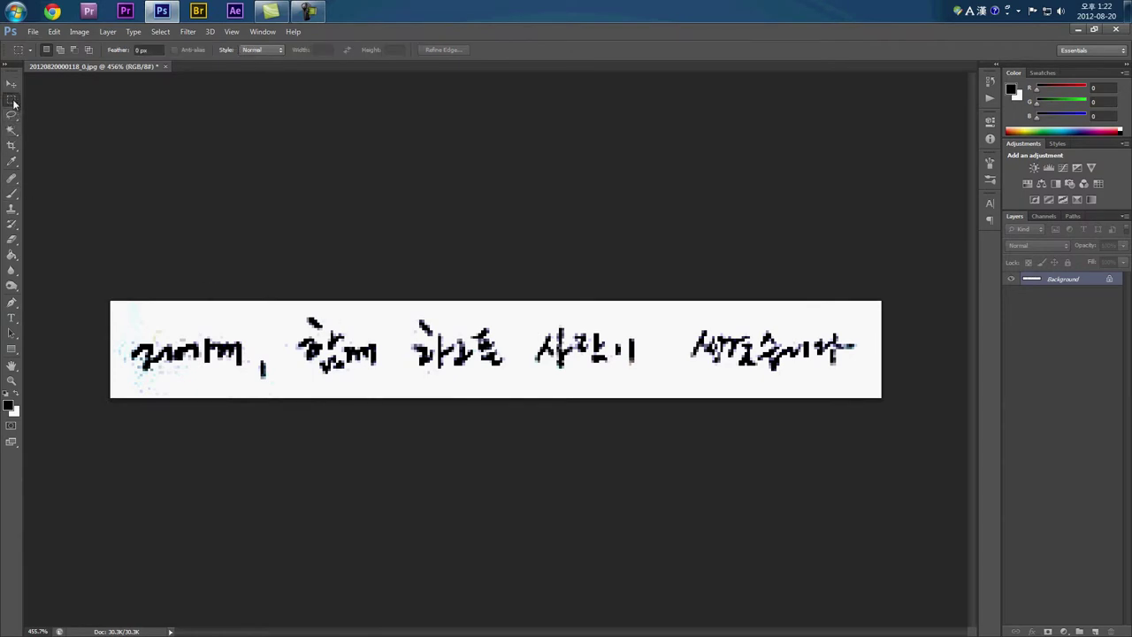
{"action": "left_click_drag", "start_coordinate": [391, 299], "coordinate": [894, 412]}
{"action": "key", "text": "ctrl+l"}
{"action": "mouse_move", "coordinate": [773, 343]}
{"action": "left_mouse_down"}
{"action": "mouse_move", "coordinate": [831, 345]}
{"action": "mouse_move", "coordinate": [809, 345]}
{"action": "mouse_move", "coordinate": [820, 347]}
{"action": "left_mouse_up"}
{"action": "left_click_drag", "start_coordinate": [924, 348], "coordinate": [900, 352]}
{"action": "left_click", "coordinate": [891, 345]}
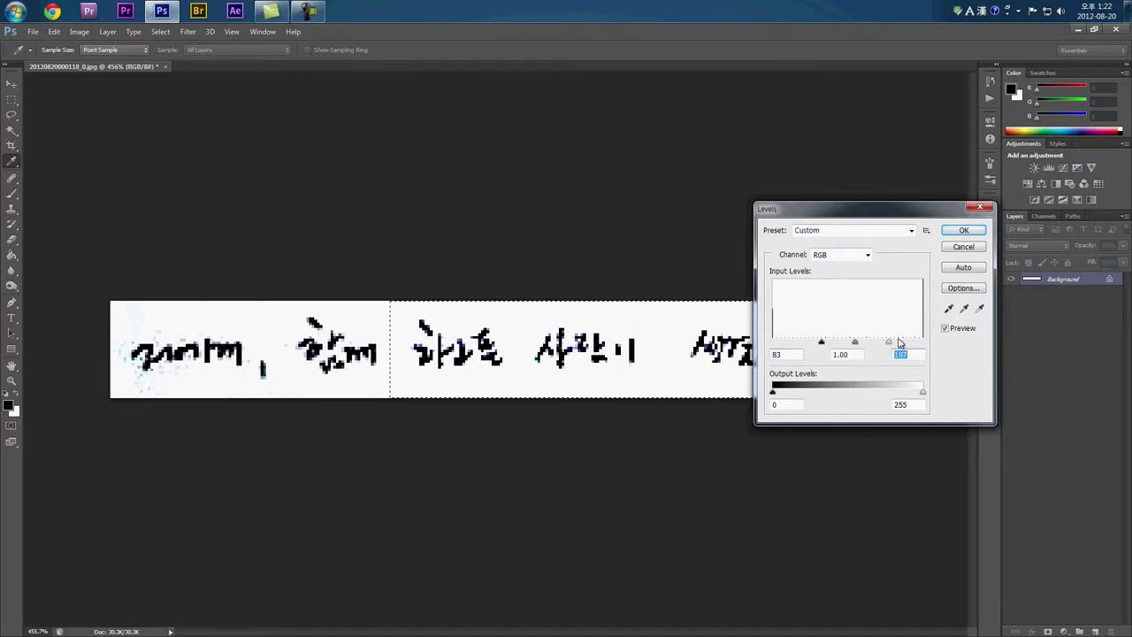
{"action": "left_click", "coordinate": [964, 230]}
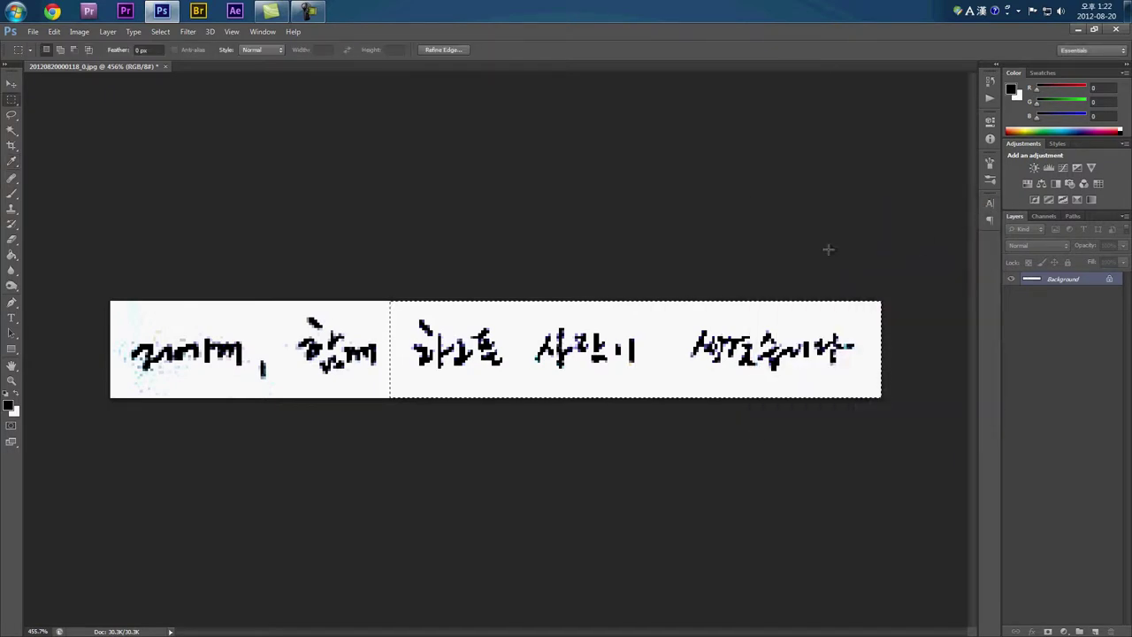
Select the white background around the handwriting with the Magic Wand at tolerance 32 and dismiss the Twitter notification.
{"action": "left_click", "coordinate": [12, 130]}
{"action": "left_click", "coordinate": [520, 329]}
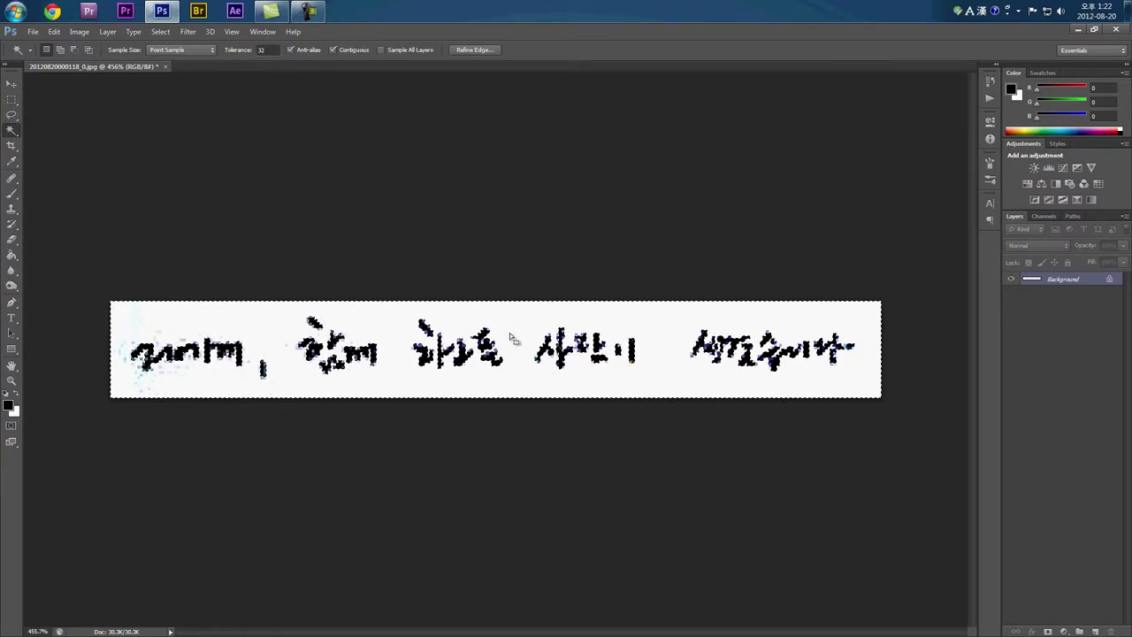
{"action": "scroll", "coordinate": [624, 386], "scroll_direction": "up", "scroll_amount": 5}
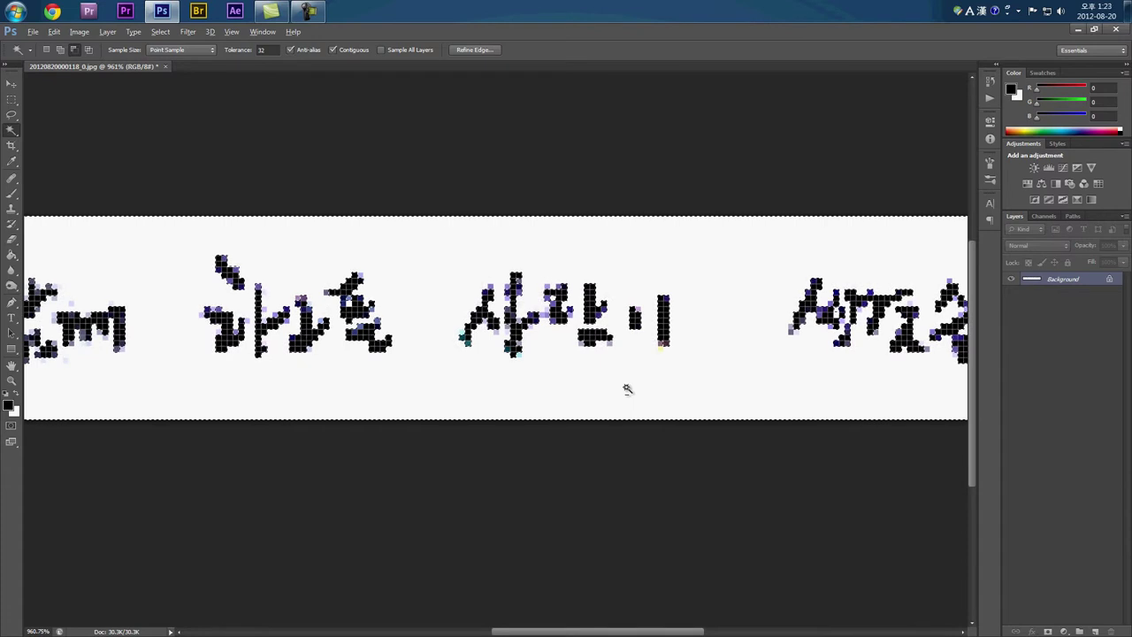
{"action": "scroll", "coordinate": [625, 390], "scroll_direction": "down", "scroll_amount": 2}
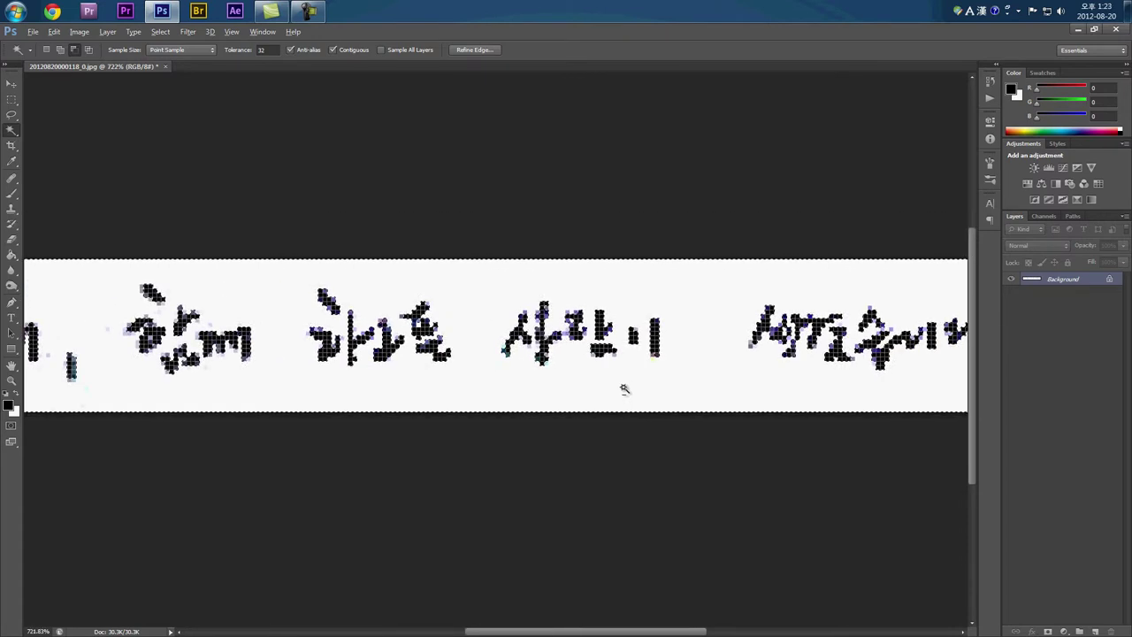
{"action": "scroll", "coordinate": [624, 386], "scroll_direction": "down", "scroll_amount": 1}
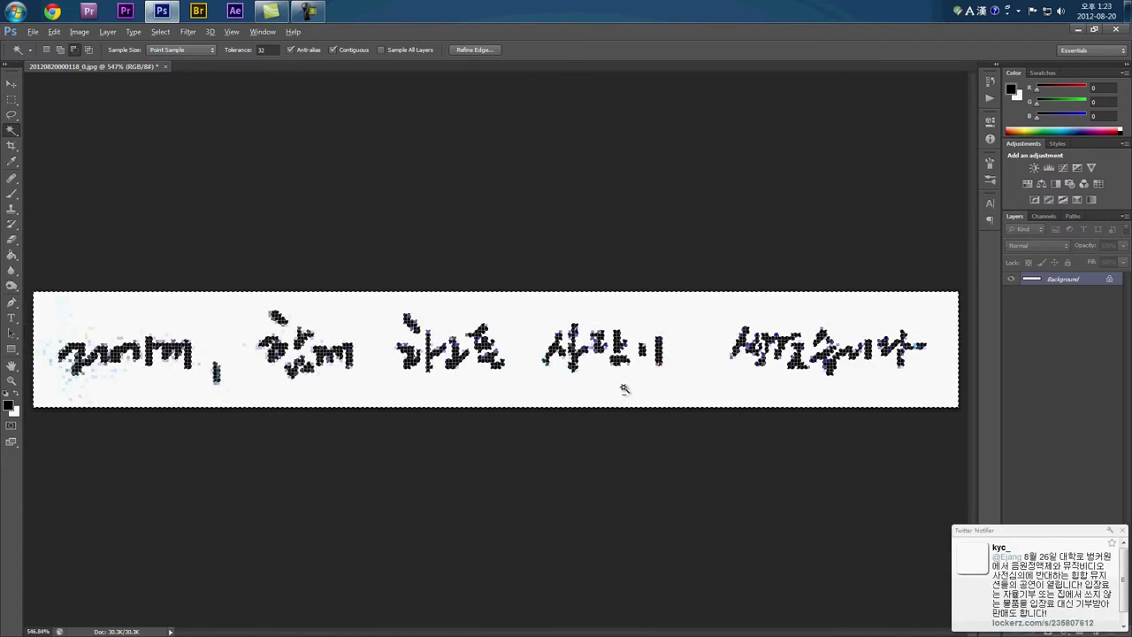
{"action": "left_click", "coordinate": [1122, 530]}
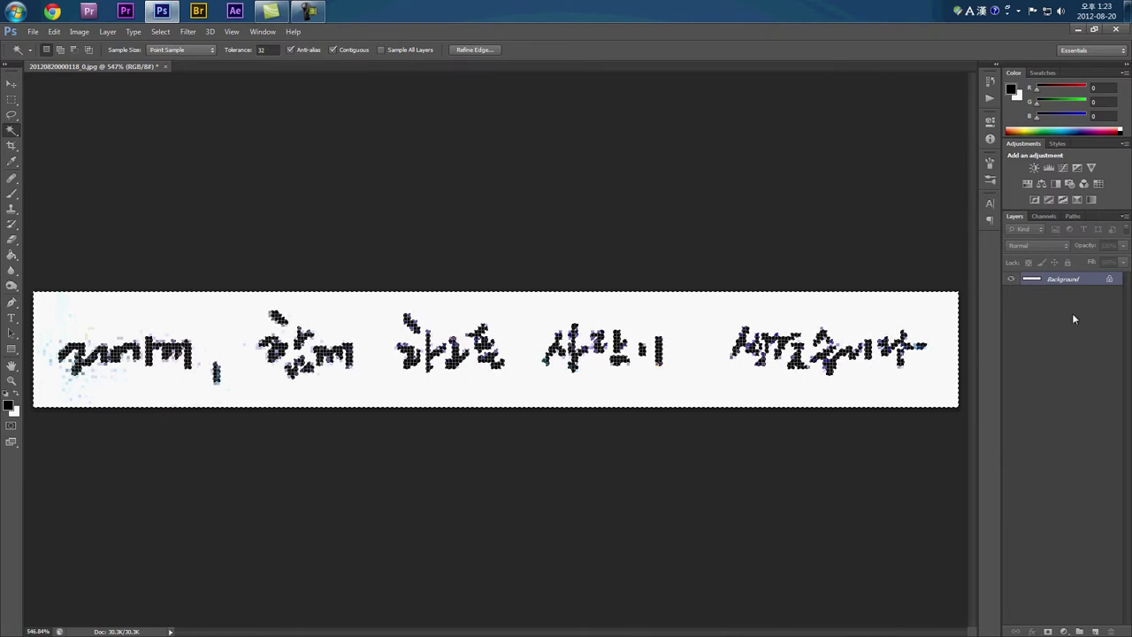
Convert the Background into the regular layer Layer 0 and delete the selected white area from it.
{"action": "double_click", "coordinate": [1060, 279]}
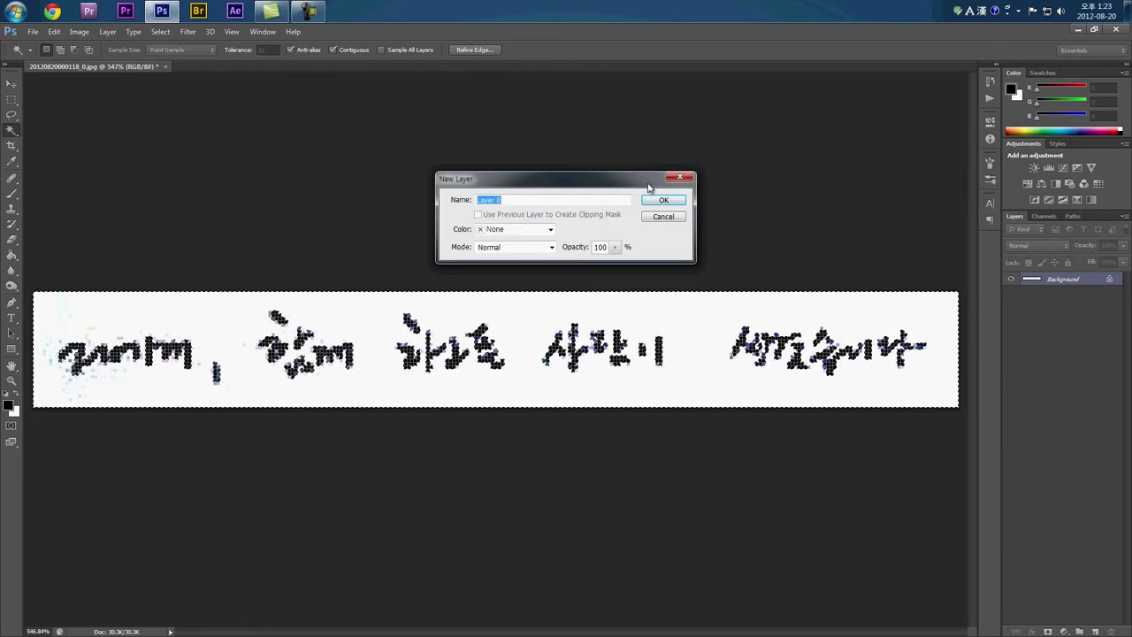
{"action": "left_click", "coordinate": [662, 201]}
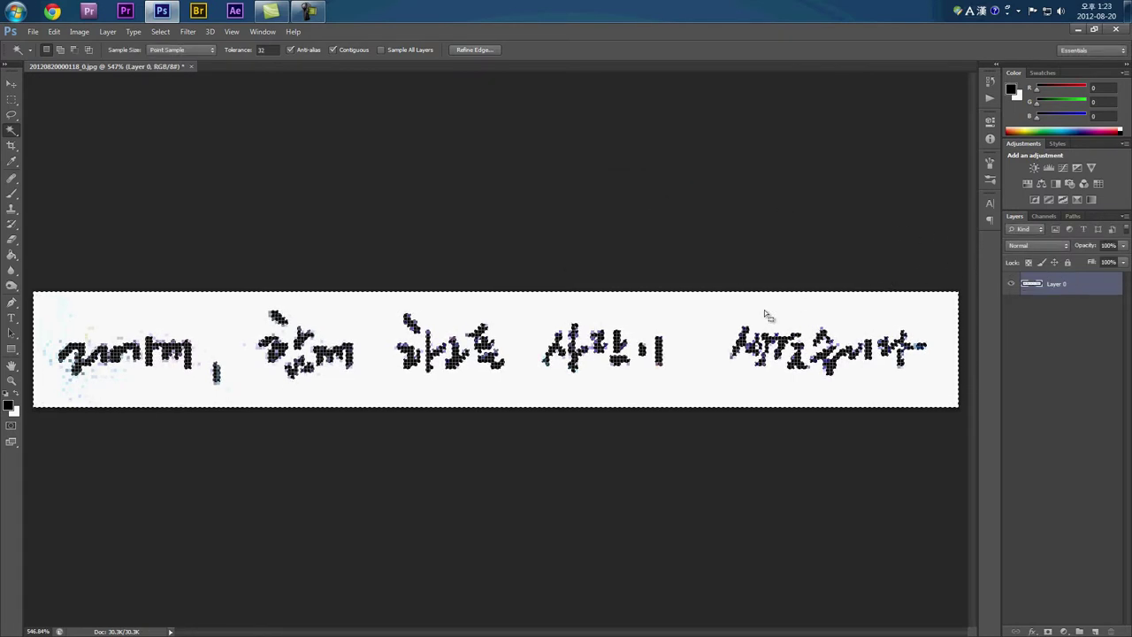
{"action": "key", "text": "Delete"}
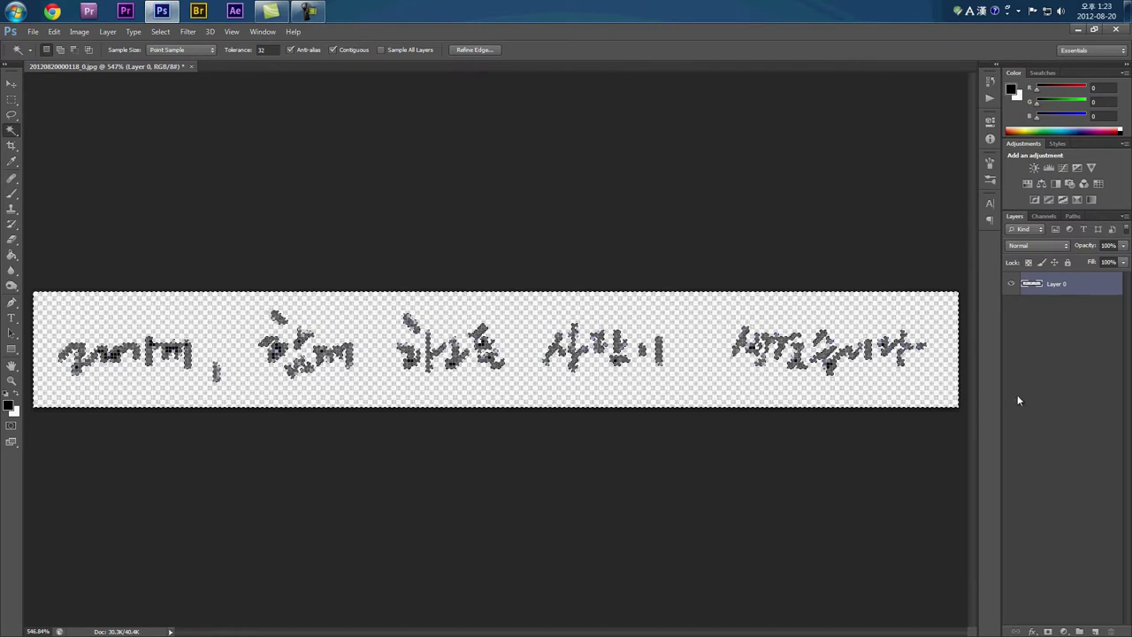
Add a new layer filled with white in the selected area and place it beneath the handwriting layer.
{"action": "left_click", "coordinate": [1093, 632]}
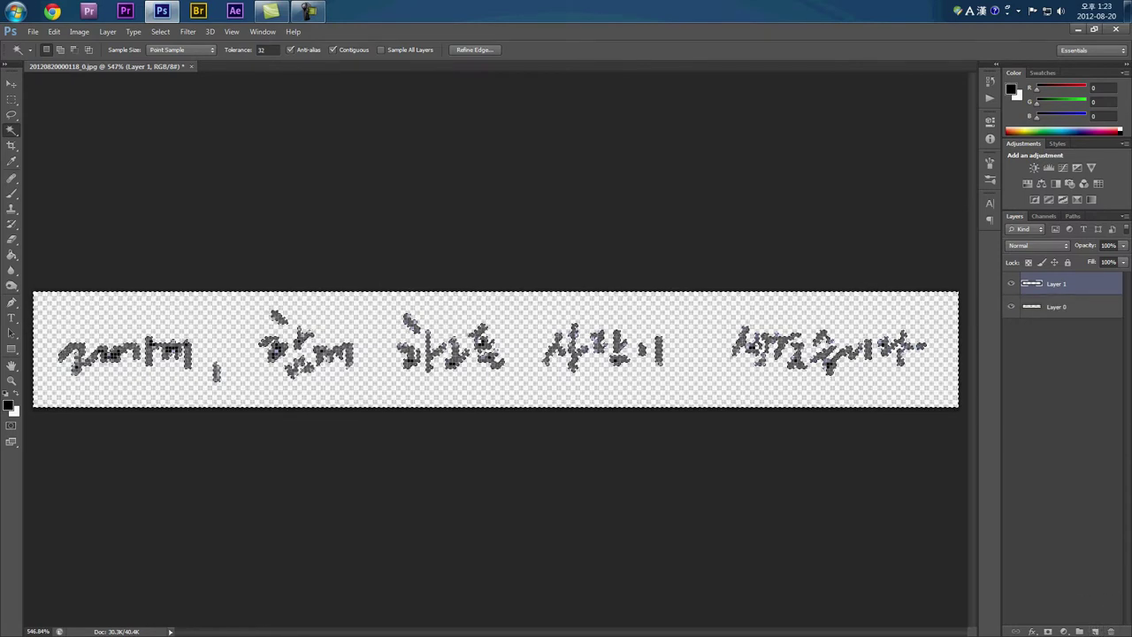
{"action": "left_click", "coordinate": [1054, 312]}
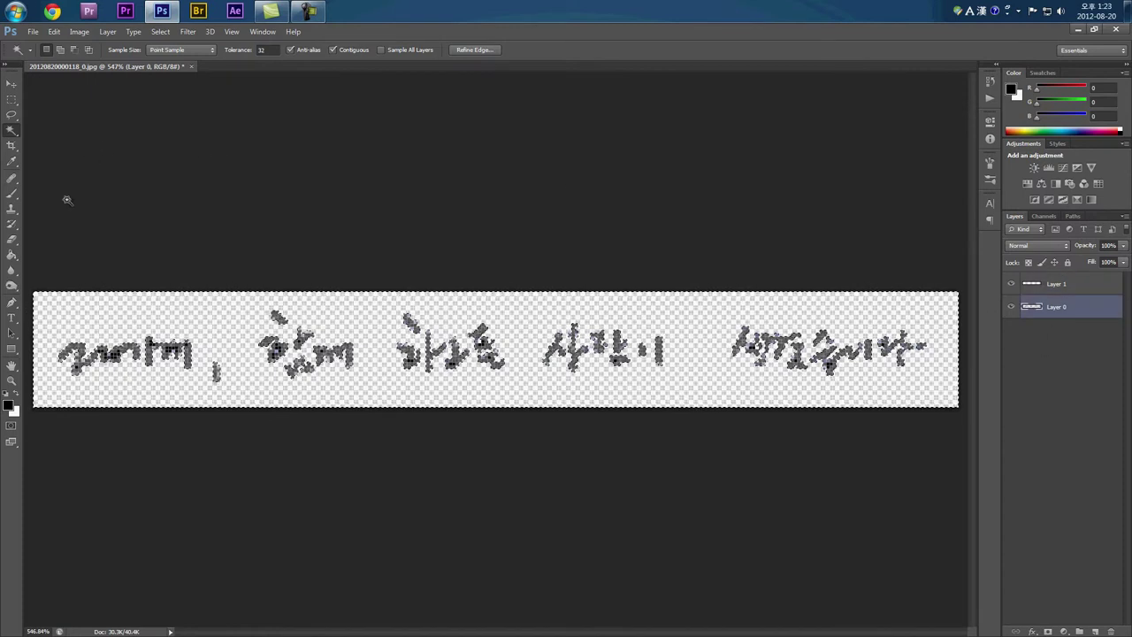
{"action": "left_click", "coordinate": [14, 255]}
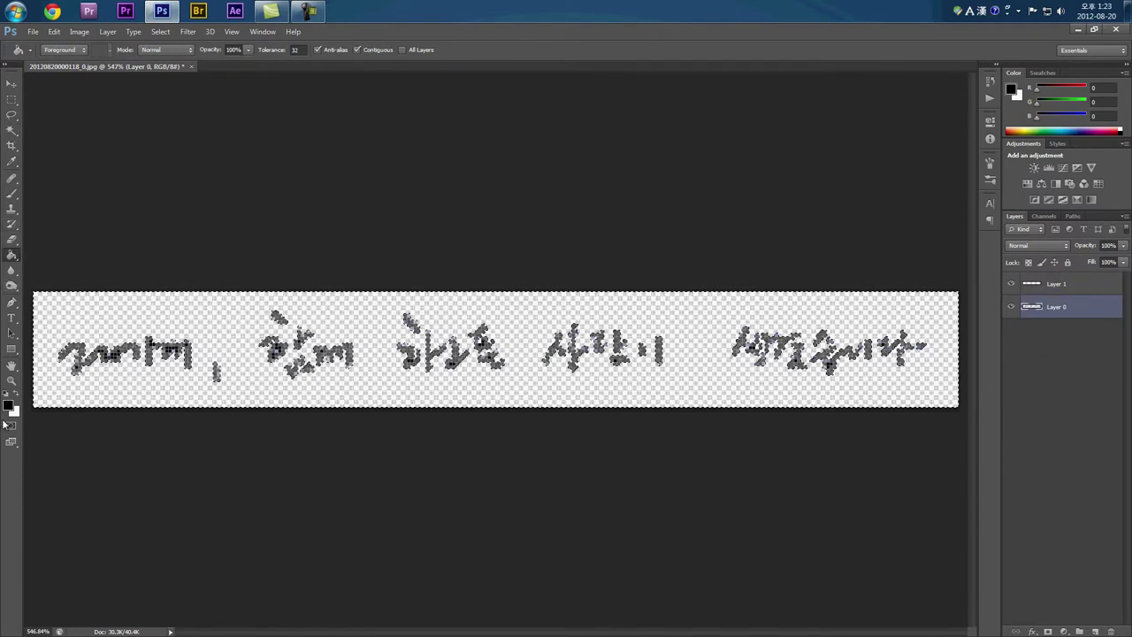
{"action": "left_click", "coordinate": [16, 396]}
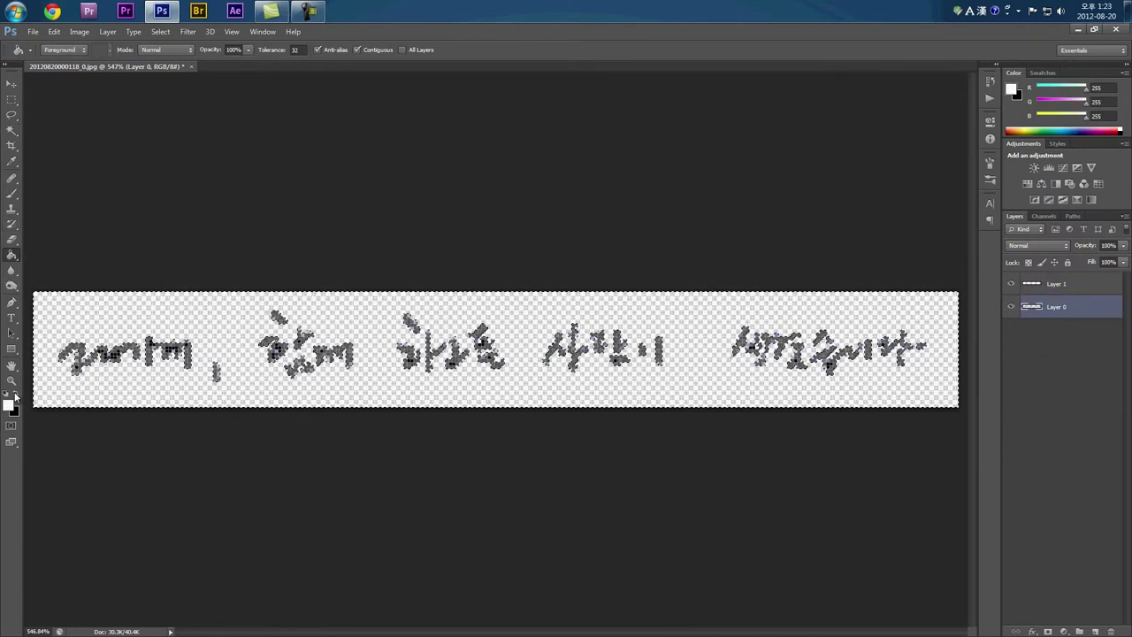
{"action": "left_click", "coordinate": [1056, 283]}
{"action": "left_click", "coordinate": [498, 329]}
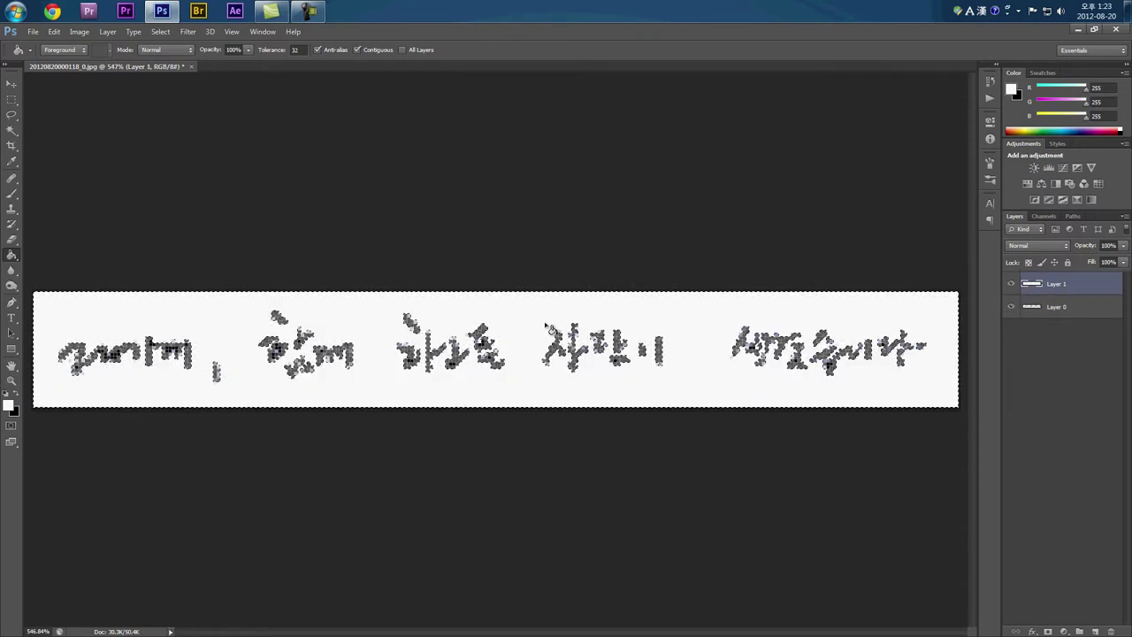
{"action": "left_click_drag", "start_coordinate": [1055, 284], "coordinate": [1057, 328]}
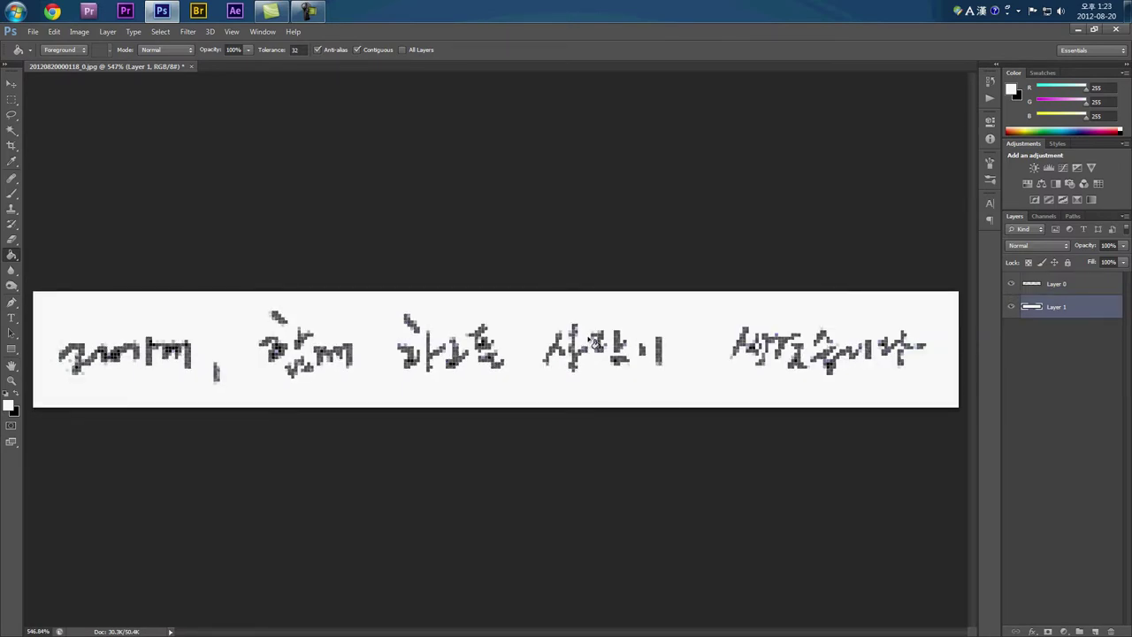
Select the handwriting layer, Layer 0, and set the Brush to a size of 1 px.
{"action": "scroll", "coordinate": [380, 350], "scroll_direction": "up", "scroll_amount": 2}
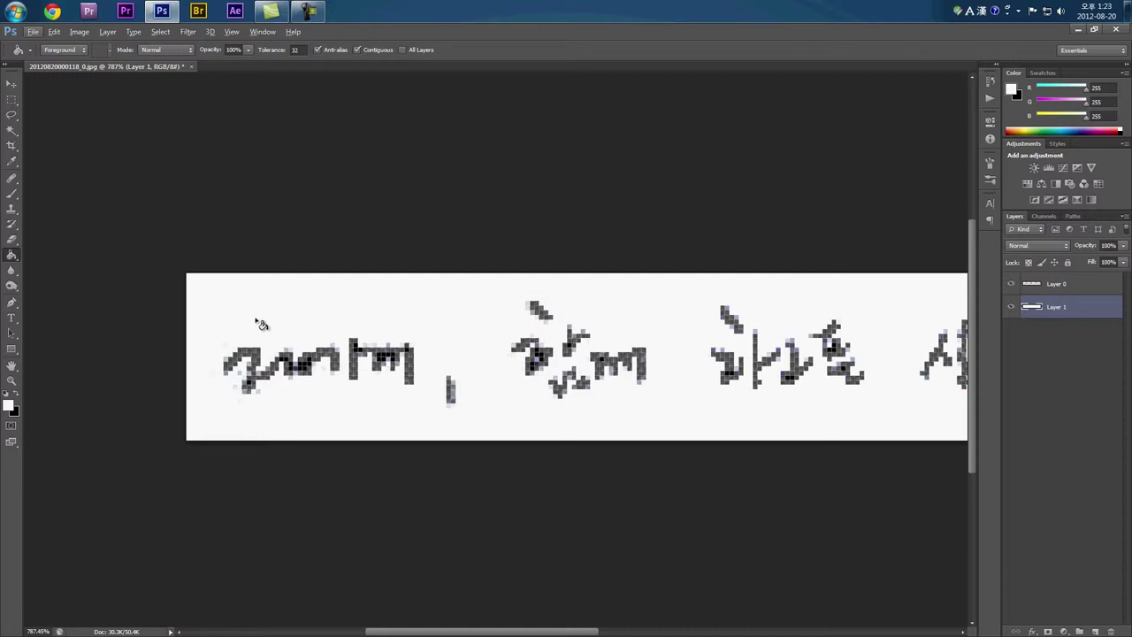
{"action": "left_click", "coordinate": [1042, 287]}
{"action": "left_click", "coordinate": [11, 239]}
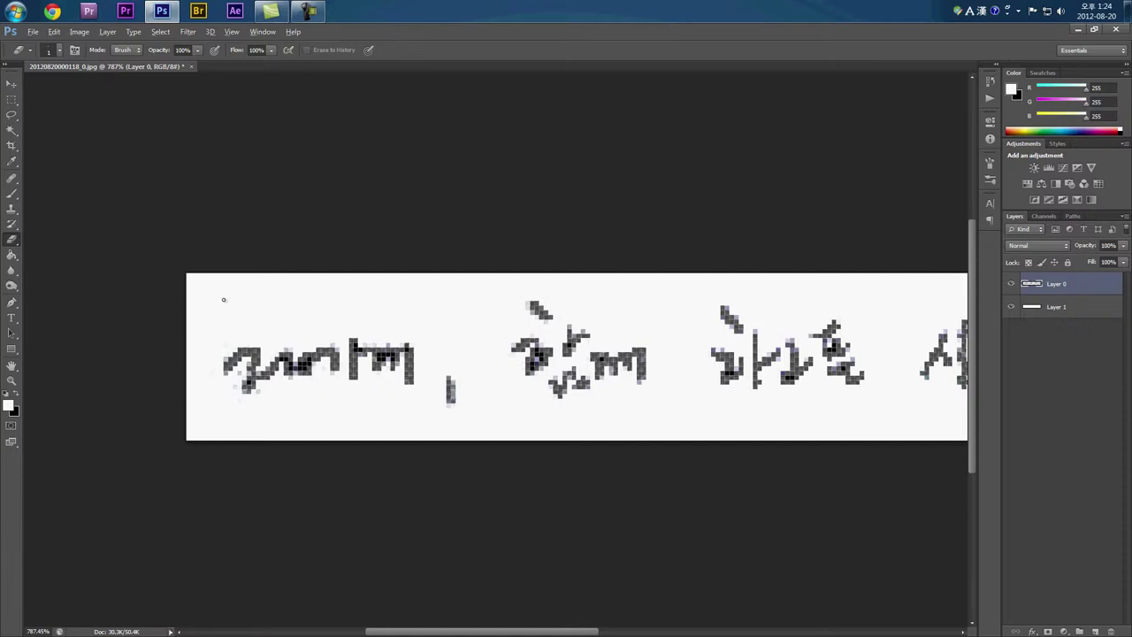
{"action": "scroll", "coordinate": [224, 299], "scroll_direction": "up", "scroll_amount": 2}
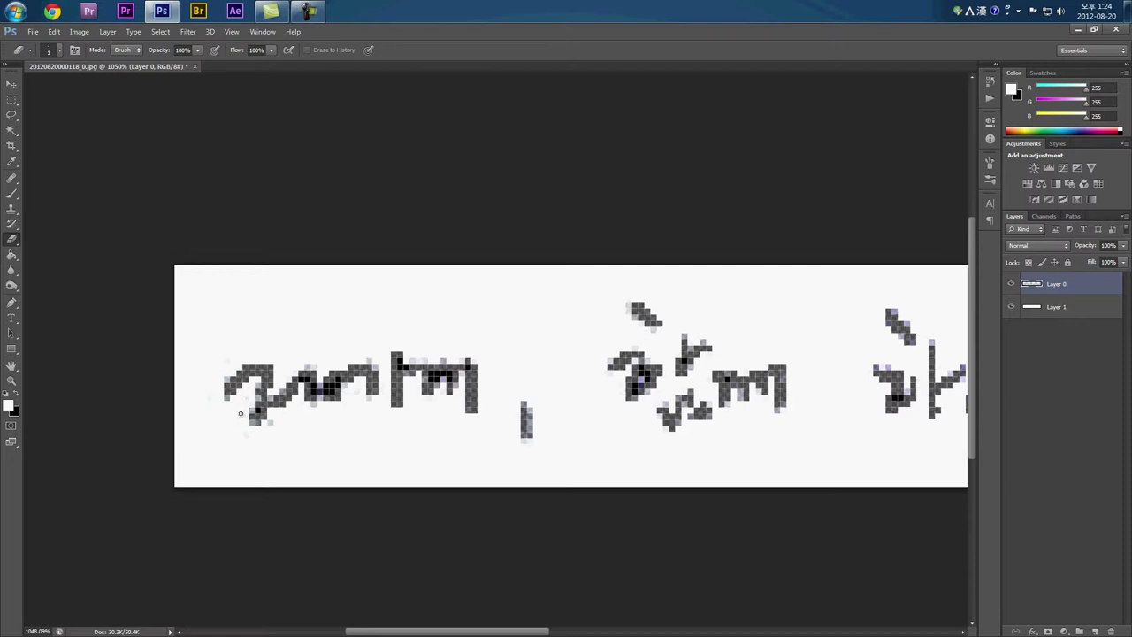
{"action": "scroll", "coordinate": [300, 424], "scroll_direction": "up", "scroll_amount": 5}
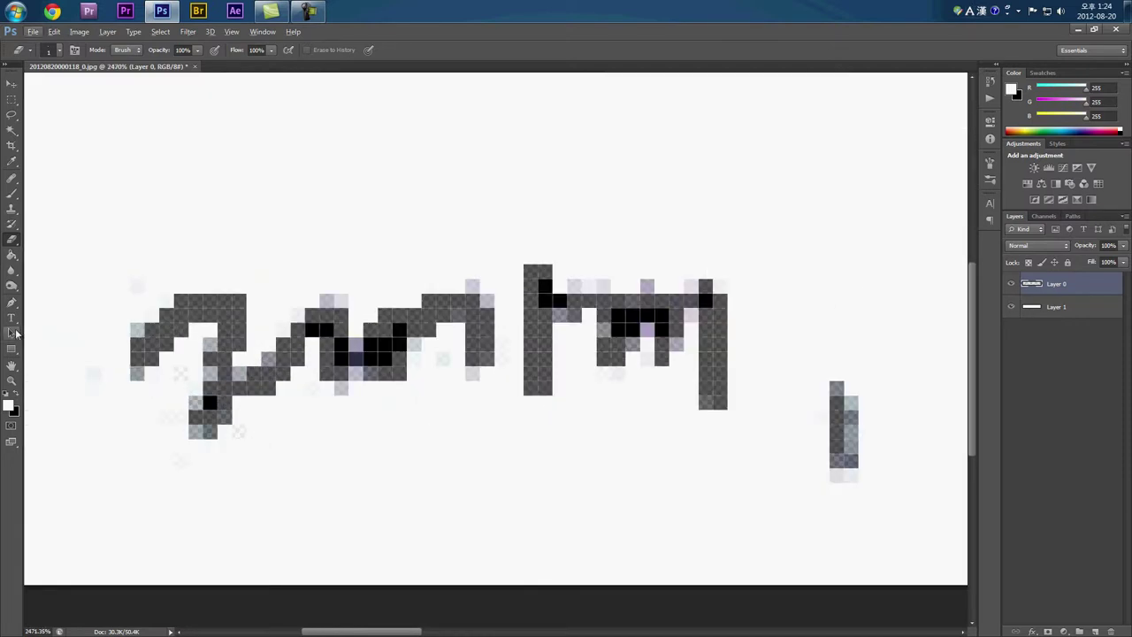
{"action": "scroll", "coordinate": [61, 244], "scroll_direction": "down", "scroll_amount": 3}
{"action": "scroll", "coordinate": [145, 257], "scroll_direction": "up", "scroll_amount": 3}
{"action": "key", "text": "b"}
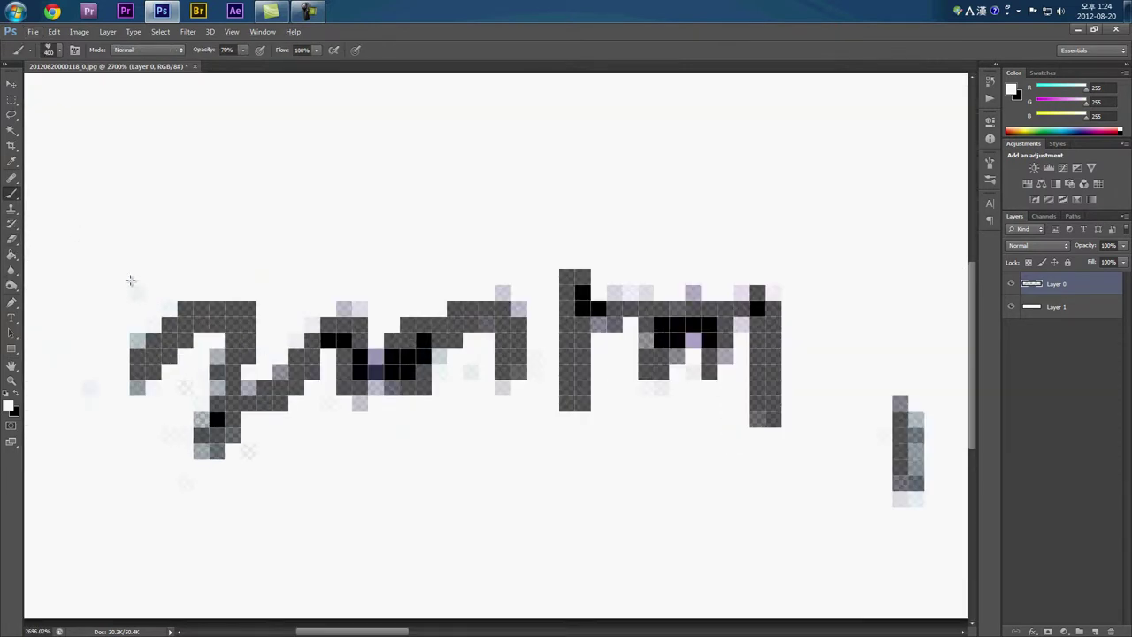
{"action": "left_click", "coordinate": [59, 51]}
{"action": "type", "text": "1"}
{"action": "key", "text": "Return"}
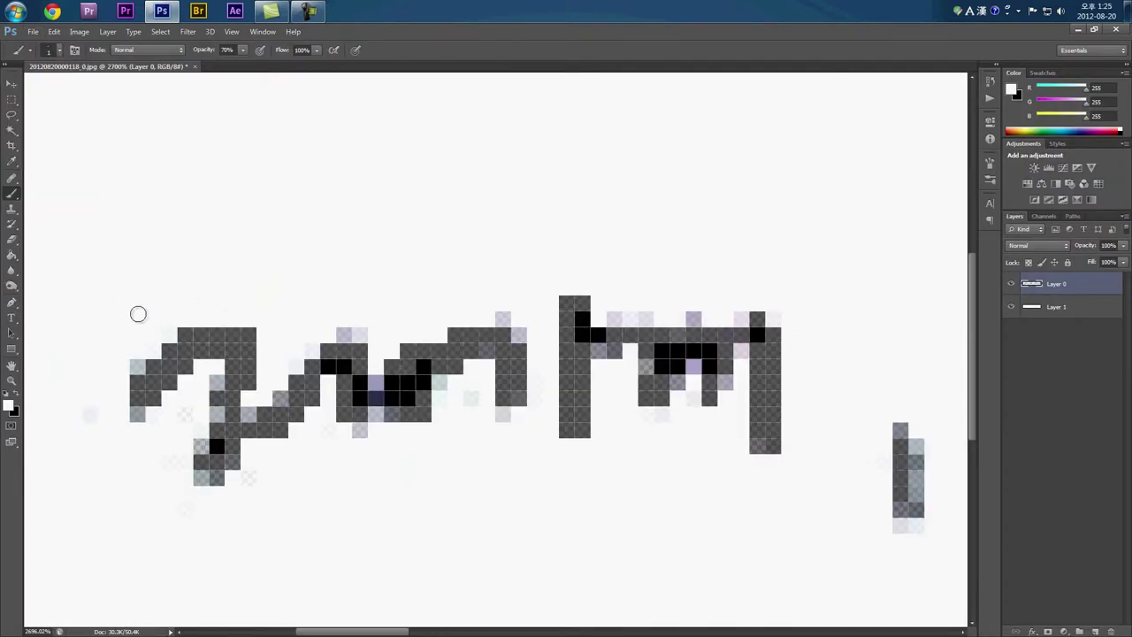
Paint white over the stray pale pixels around the first letter of the first word.
{"action": "left_click", "coordinate": [133, 361]}
{"action": "left_click", "coordinate": [137, 414]}
{"action": "left_click", "coordinate": [217, 413]}
{"action": "left_click", "coordinate": [185, 511]}
{"action": "left_click_drag", "start_coordinate": [164, 463], "coordinate": [184, 463]}
{"action": "left_click", "coordinate": [201, 447]}
{"action": "left_click", "coordinate": [200, 476]}
{"action": "left_click", "coordinate": [248, 478]}
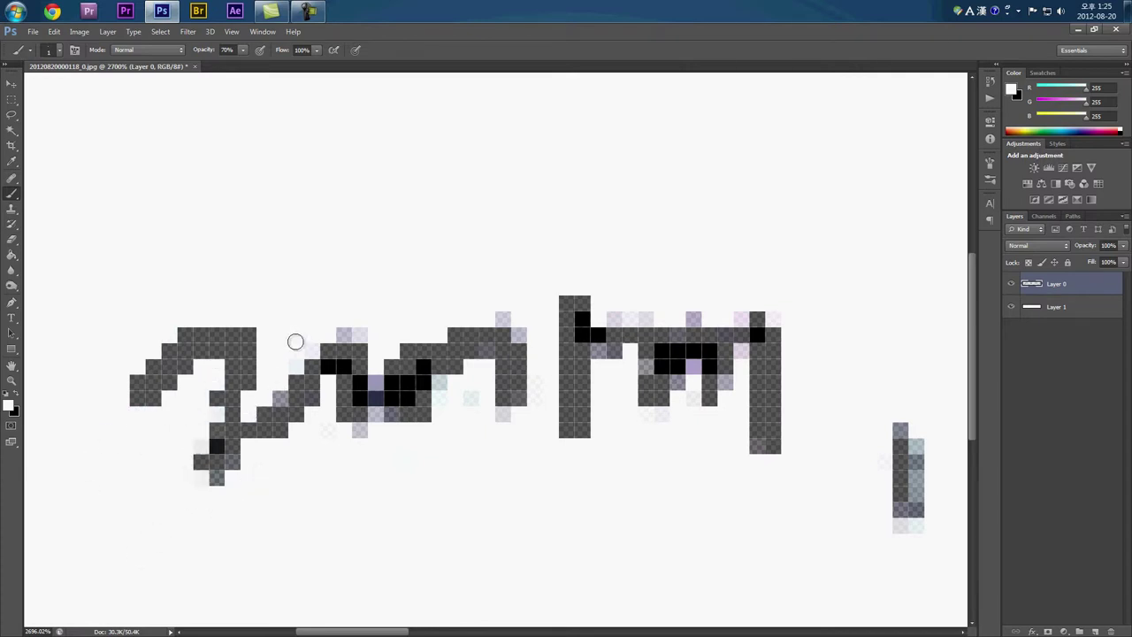
Retouch the first word's strokes with sampled colours, filling in pixels beside them with near-black (RGB 4, 4, 4).
{"action": "left_click", "coordinate": [240, 392], "text": "alt"}
{"action": "left_click", "coordinate": [280, 398]}
{"action": "left_click", "coordinate": [217, 446], "text": "alt"}
{"action": "left_click", "coordinate": [200, 414]}
{"action": "left_click_drag", "start_coordinate": [249, 446], "coordinate": [265, 445]}
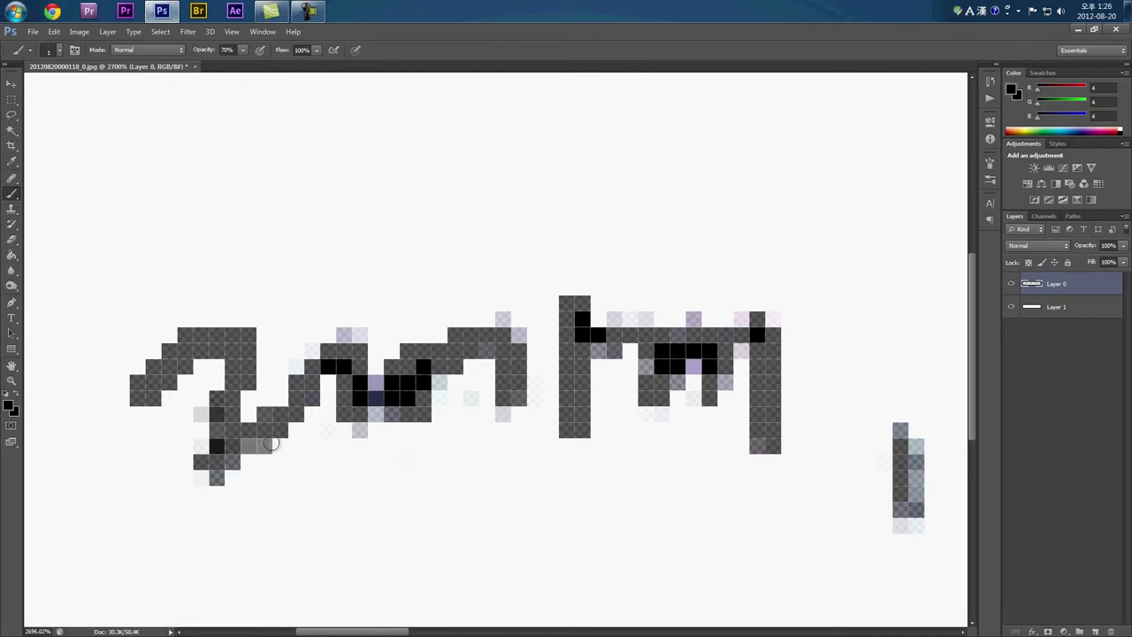
{"action": "left_click_drag", "start_coordinate": [344, 334], "coordinate": [360, 334]}
Erase the stray grey pixels beside the lower stem of the first letter.
{"action": "scroll", "coordinate": [177, 336], "scroll_direction": "down", "scroll_amount": 5}
{"action": "scroll", "coordinate": [177, 336], "scroll_direction": "up", "scroll_amount": 5}
{"action": "scroll", "coordinate": [265, 354], "scroll_direction": "down", "scroll_amount": 5}
{"action": "scroll", "coordinate": [376, 367], "scroll_direction": "up", "scroll_amount": 5}
{"action": "key", "text": "e"}
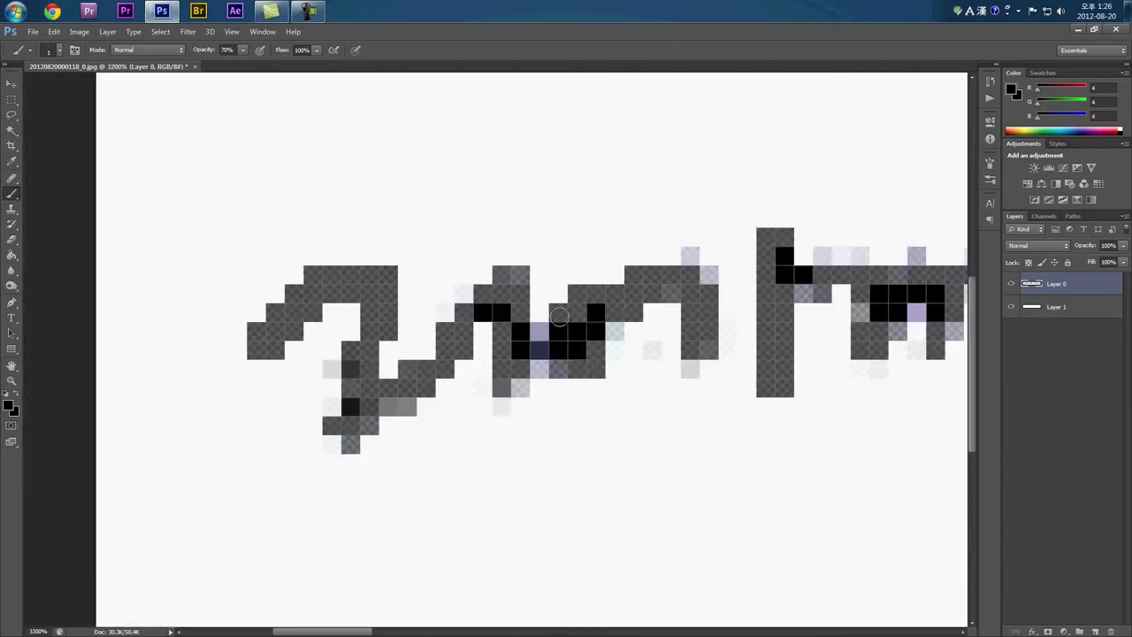
{"action": "scroll", "coordinate": [354, 380], "scroll_direction": "down", "scroll_amount": 5}
{"action": "scroll", "coordinate": [260, 445], "scroll_direction": "up", "scroll_amount": 5}
{"action": "left_click_drag", "start_coordinate": [259, 445], "coordinate": [266, 471]}
{"action": "key", "text": "b"}
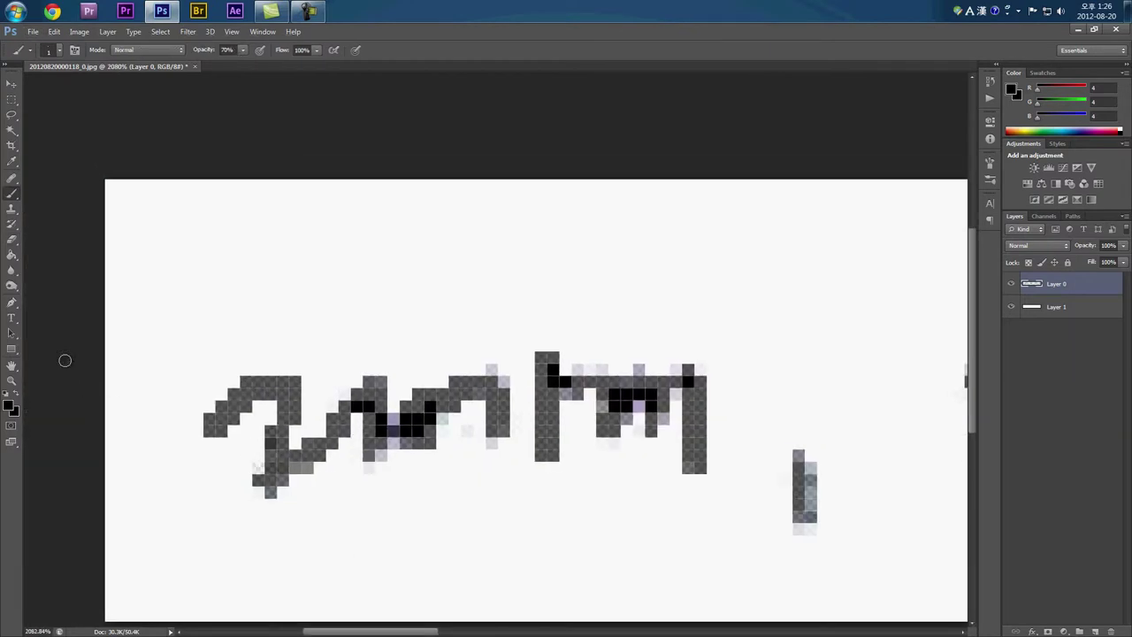
Make white the brush colour at 100% opacity and cover the leftover specks beside the first letter's stem.
{"action": "left_click", "coordinate": [14, 395]}
{"action": "left_click", "coordinate": [257, 466]}
{"action": "type", "text": "100"}
{"action": "key", "text": "Return"}
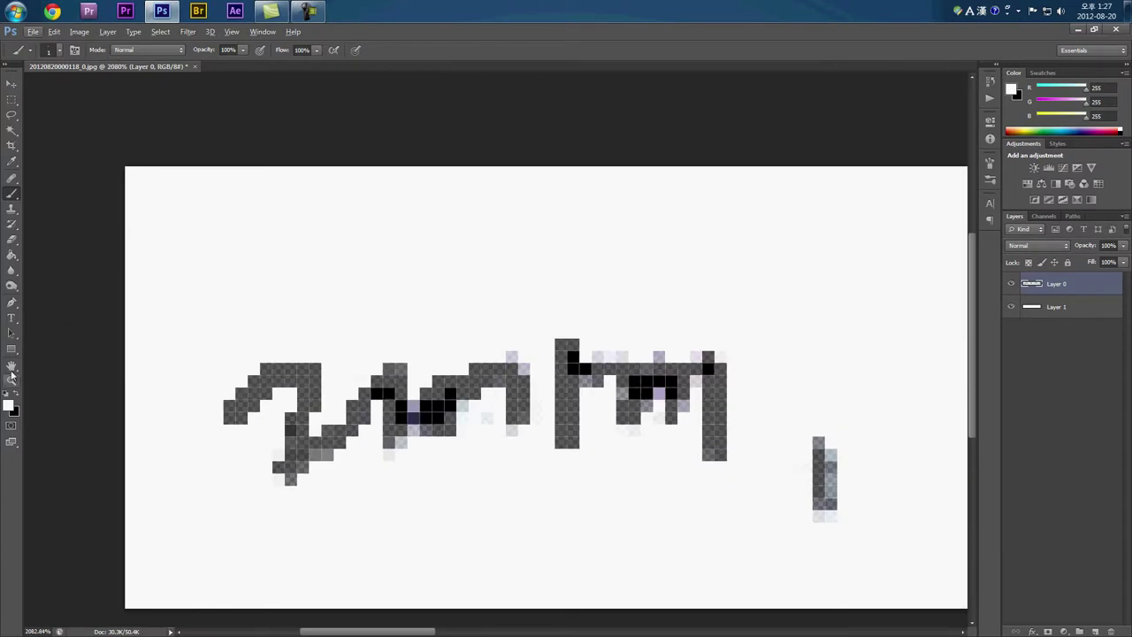
Clone dark stroke pixels over the pale stroke ends in the first half of the first word with the Clone Stamp.
{"action": "key", "text": "s"}
{"action": "left_click", "coordinate": [387, 442]}
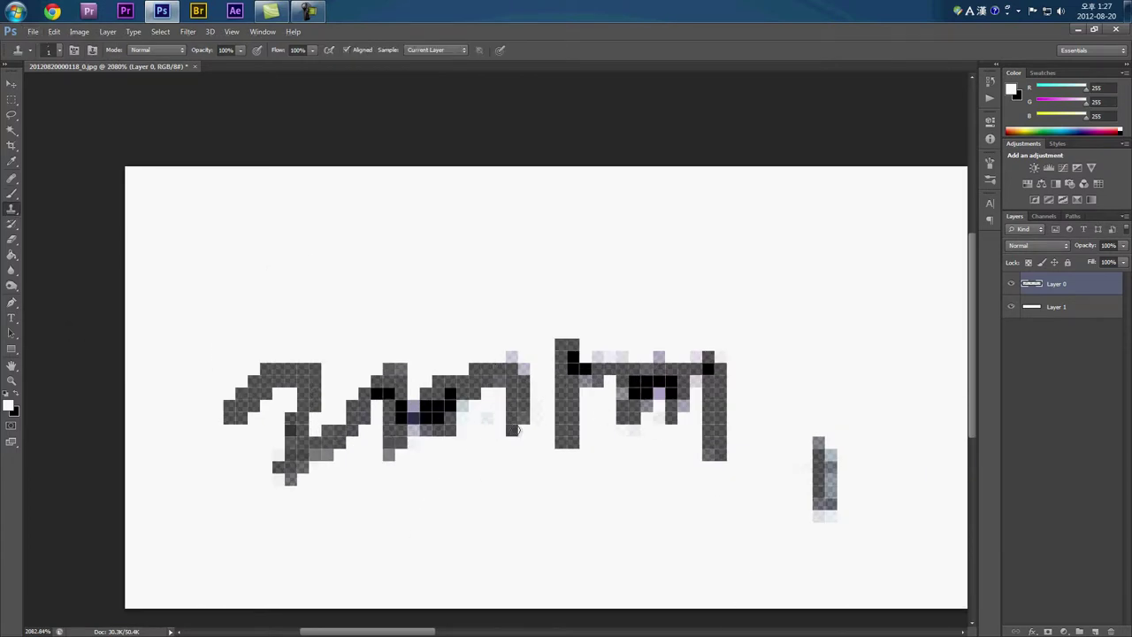
{"action": "scroll", "coordinate": [499, 366], "scroll_direction": "down", "scroll_amount": 3}
{"action": "scroll", "coordinate": [499, 365], "scroll_direction": "up", "scroll_amount": 3}
{"action": "scroll", "coordinate": [477, 367], "scroll_direction": "down", "scroll_amount": 3}
{"action": "scroll", "coordinate": [454, 368], "scroll_direction": "up", "scroll_amount": 4}
Paint white over the pale fringe pixels around the second half of the first word with the Brush.
{"action": "key", "text": "b"}
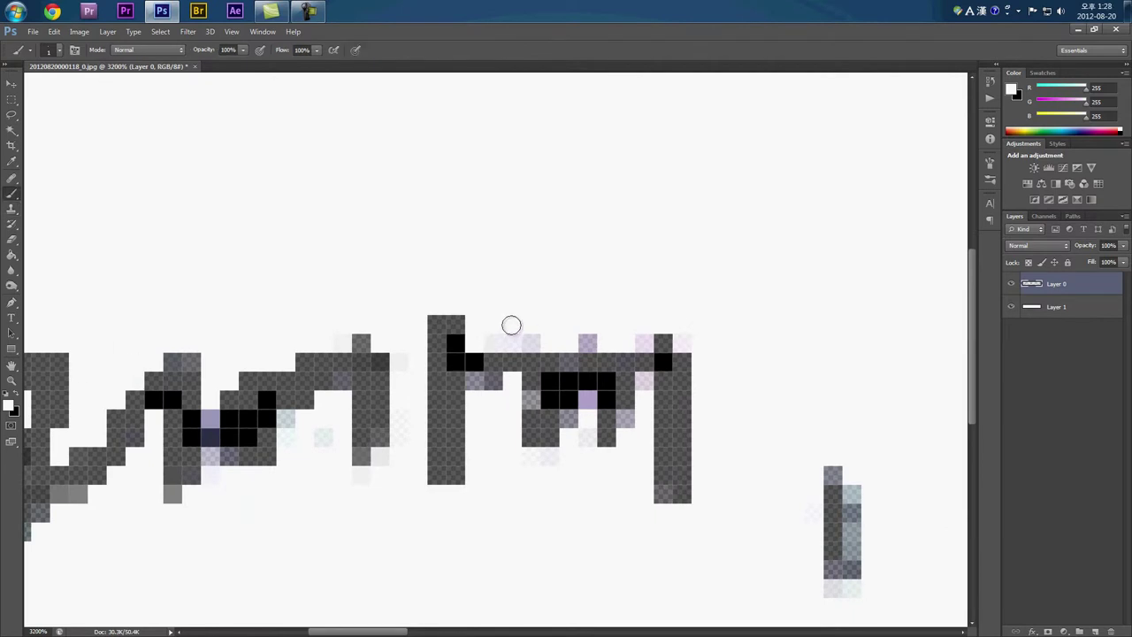
{"action": "scroll", "coordinate": [535, 336], "scroll_direction": "down", "scroll_amount": 2}
{"action": "scroll", "coordinate": [564, 355], "scroll_direction": "up", "scroll_amount": 2}
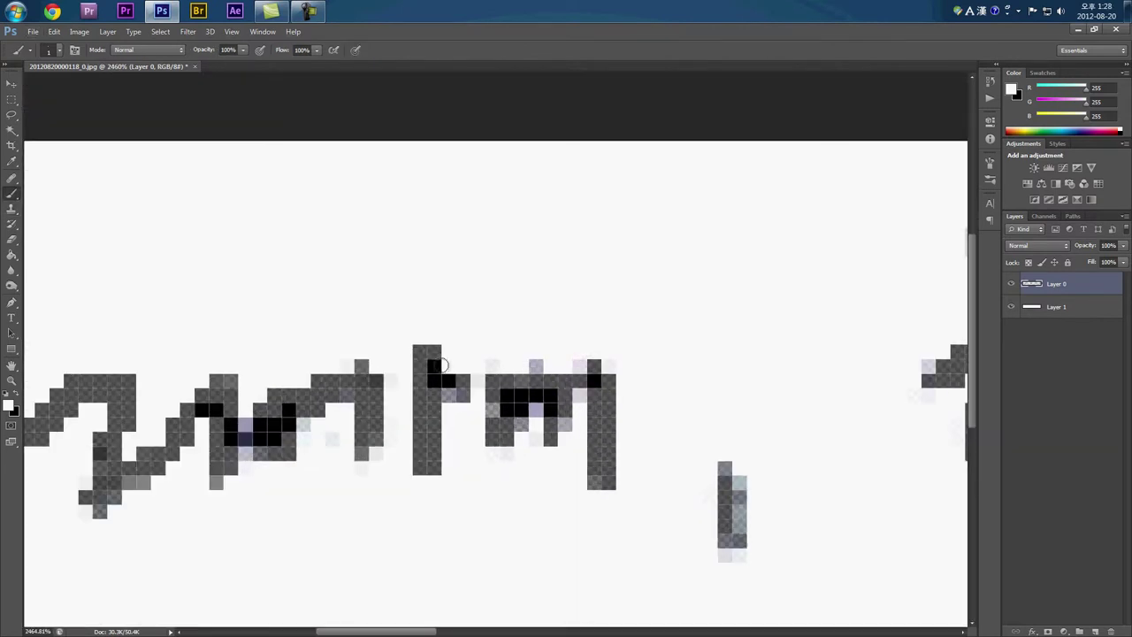
{"action": "scroll", "coordinate": [573, 387], "scroll_direction": "down", "scroll_amount": 5}
{"action": "scroll", "coordinate": [495, 270], "scroll_direction": "up", "scroll_amount": 6}
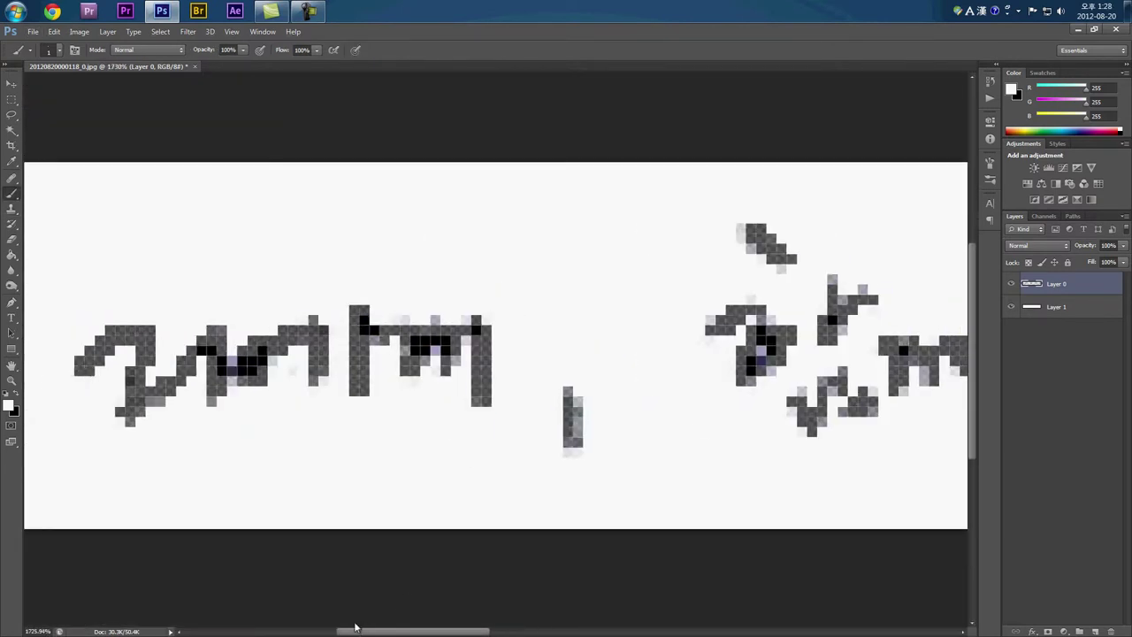
{"action": "scroll", "coordinate": [132, 472], "scroll_direction": "down", "scroll_amount": 3}
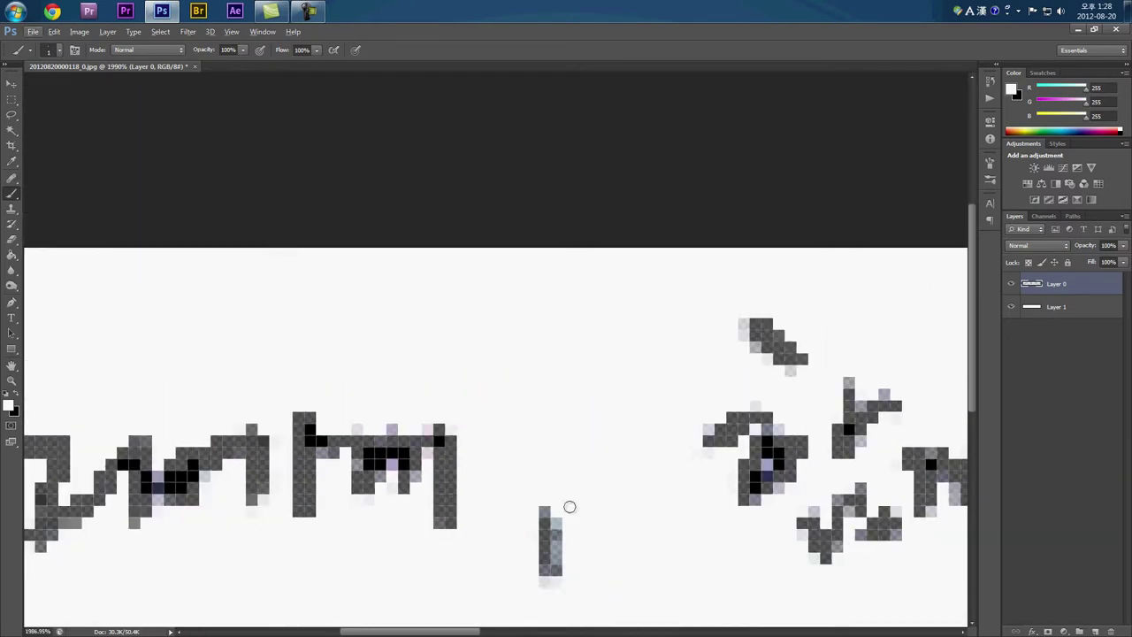
Paint white over the pale pixels at the foot of the comma.
{"action": "scroll", "coordinate": [770, 416], "scroll_direction": "down", "scroll_amount": 2}
{"action": "scroll", "coordinate": [805, 529], "scroll_direction": "up", "scroll_amount": 2}
{"action": "scroll", "coordinate": [850, 573], "scroll_direction": "down", "scroll_amount": 2}
{"action": "scroll", "coordinate": [919, 434], "scroll_direction": "up", "scroll_amount": 3}
{"action": "scroll", "coordinate": [841, 469], "scroll_direction": "down", "scroll_amount": 3}
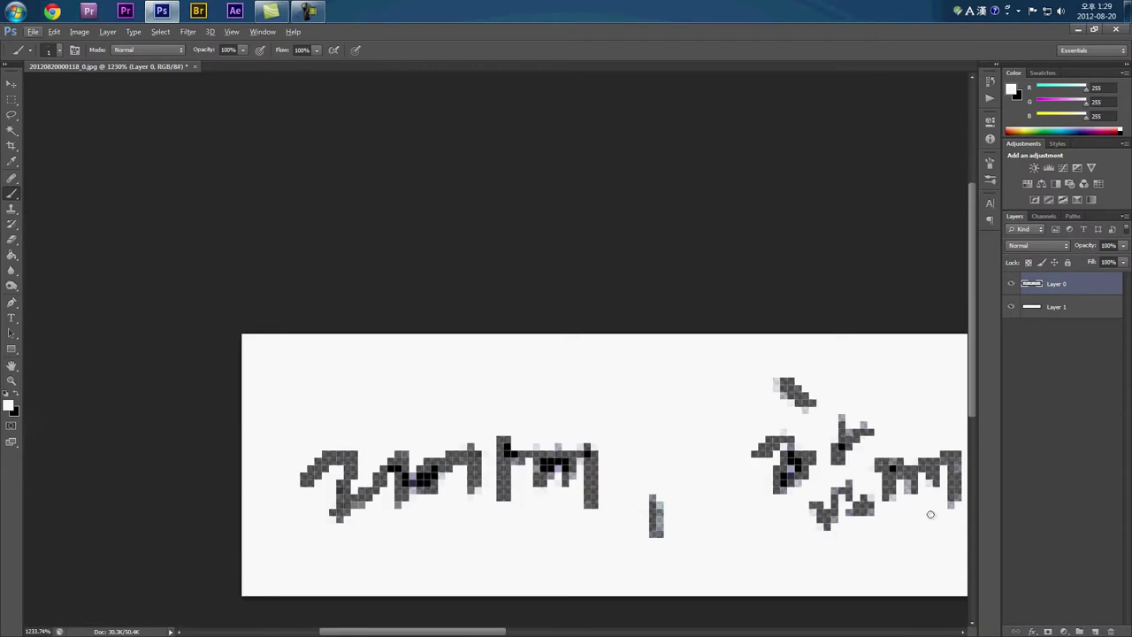
Clone dark pixels over the pale and bluish stroke ends of the word 하고픈 with the Clone Stamp.
{"action": "scroll", "coordinate": [740, 492], "scroll_direction": "up", "scroll_amount": 3}
{"action": "scroll", "coordinate": [672, 491], "scroll_direction": "right", "scroll_amount": 2}
{"action": "scroll", "coordinate": [605, 488], "scroll_direction": "right", "scroll_amount": 3}
{"action": "scroll", "coordinate": [619, 412], "scroll_direction": "down", "scroll_amount": 2}
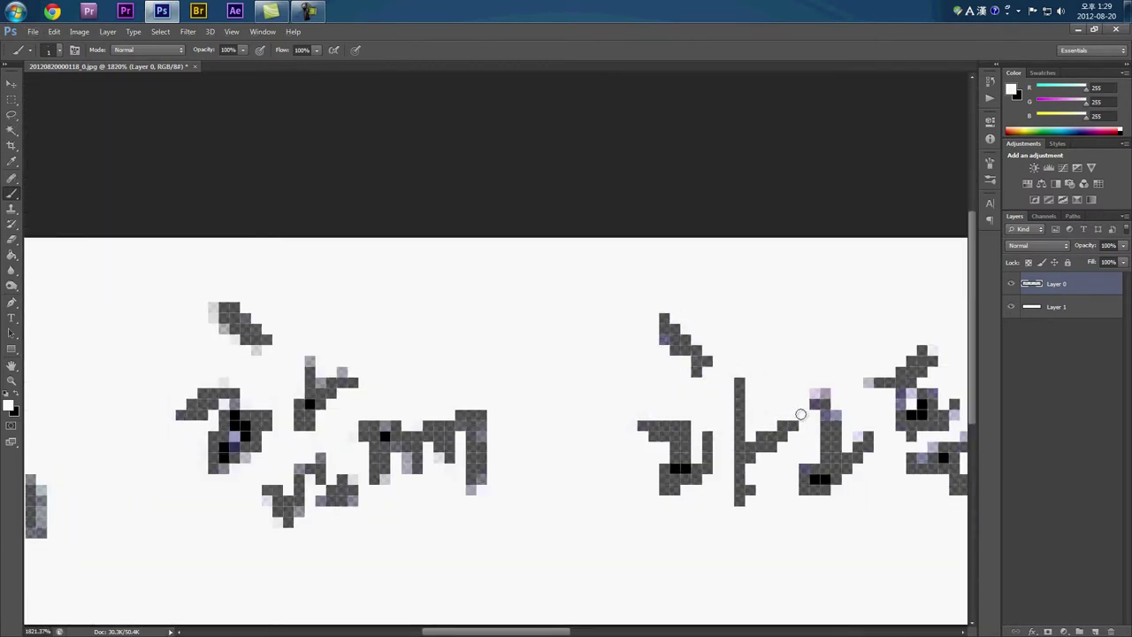
{"action": "scroll", "coordinate": [770, 416], "scroll_direction": "down", "scroll_amount": 3}
{"action": "scroll", "coordinate": [509, 323], "scroll_direction": "up", "scroll_amount": 3}
{"action": "scroll", "coordinate": [508, 324], "scroll_direction": "down", "scroll_amount": 3}
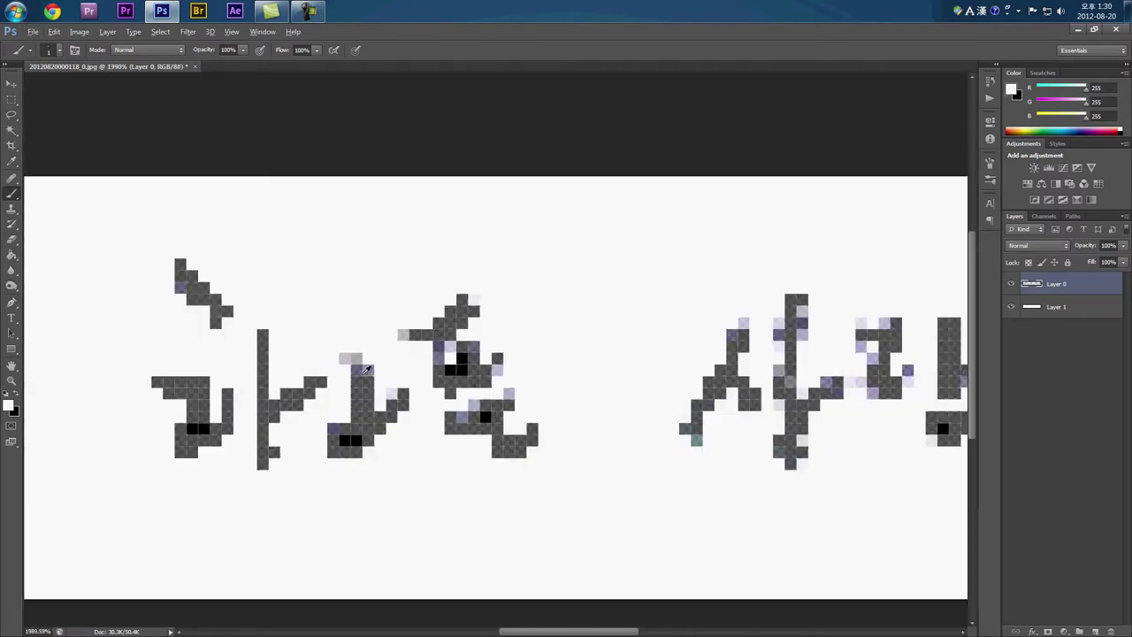
{"action": "scroll", "coordinate": [548, 248], "scroll_direction": "up", "scroll_amount": 3}
{"action": "left_click", "coordinate": [11, 209]}
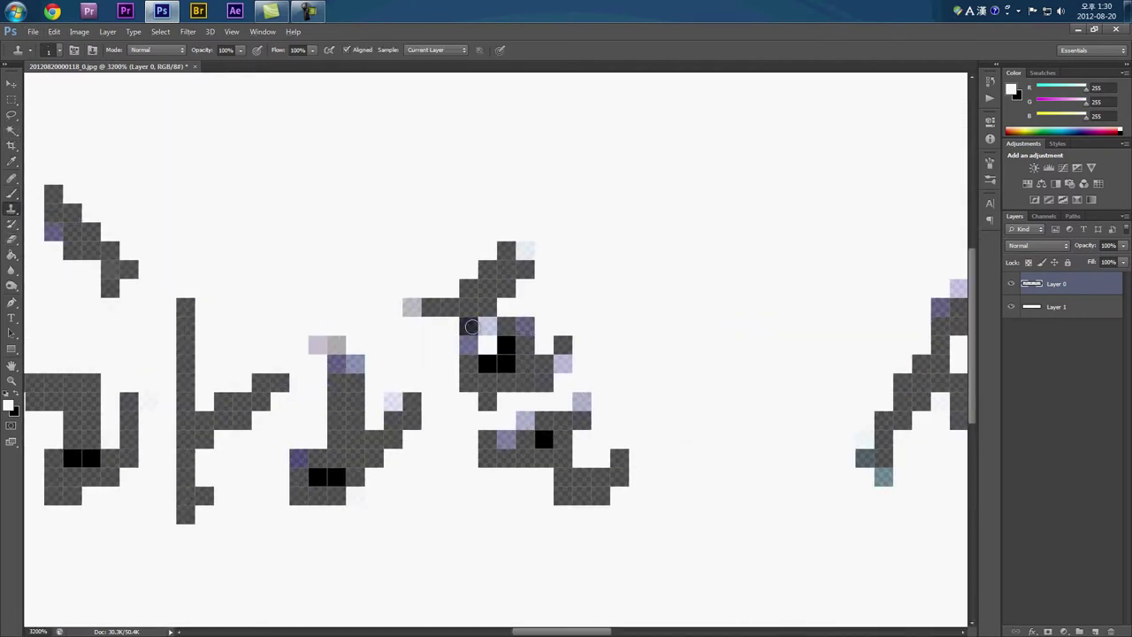
{"action": "scroll", "coordinate": [393, 358], "scroll_direction": "down", "scroll_amount": 3}
{"action": "scroll", "coordinate": [431, 405], "scroll_direction": "up", "scroll_amount": 2}
{"action": "scroll", "coordinate": [431, 405], "scroll_direction": "down", "scroll_amount": 3}
{"action": "scroll", "coordinate": [431, 405], "scroll_direction": "up", "scroll_amount": 3}
{"action": "scroll", "coordinate": [447, 398], "scroll_direction": "down", "scroll_amount": 3}
{"action": "scroll", "coordinate": [594, 351], "scroll_direction": "up", "scroll_amount": 1}
{"action": "scroll", "coordinate": [594, 352], "scroll_direction": "up", "scroll_amount": 2}
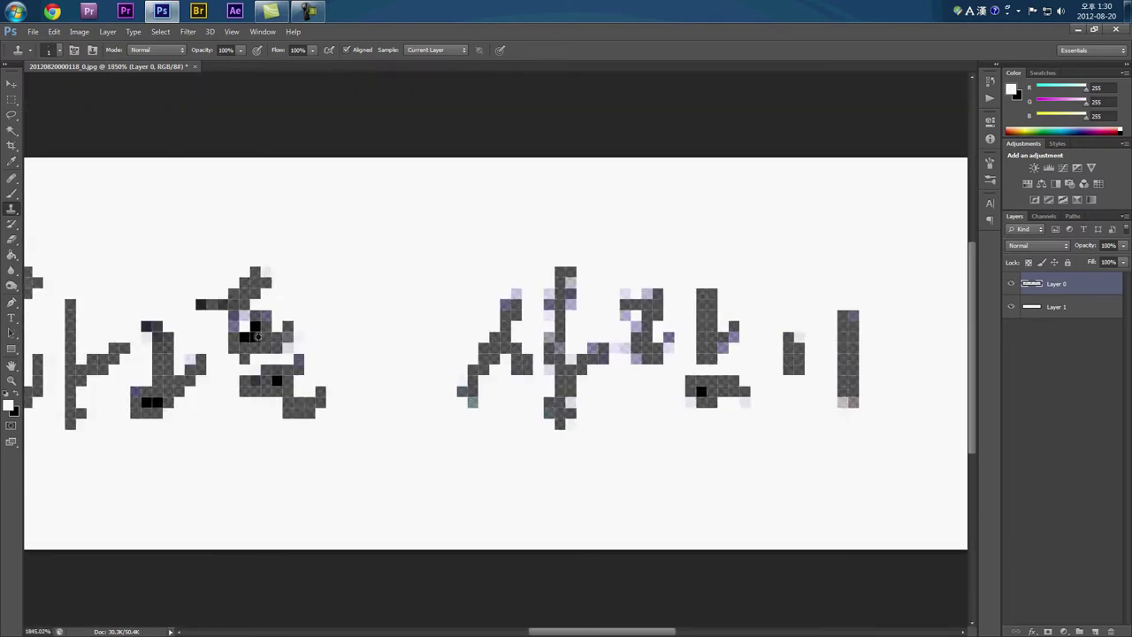
Undo the last edits and erase black pixels inside the first syllable of the second word.
{"action": "scroll", "coordinate": [249, 336], "scroll_direction": "up", "scroll_amount": 1}
{"action": "key", "text": "b"}
{"action": "scroll", "coordinate": [160, 361], "scroll_direction": "down", "scroll_amount": 3}
{"action": "scroll", "coordinate": [160, 360], "scroll_direction": "down", "scroll_amount": 3}
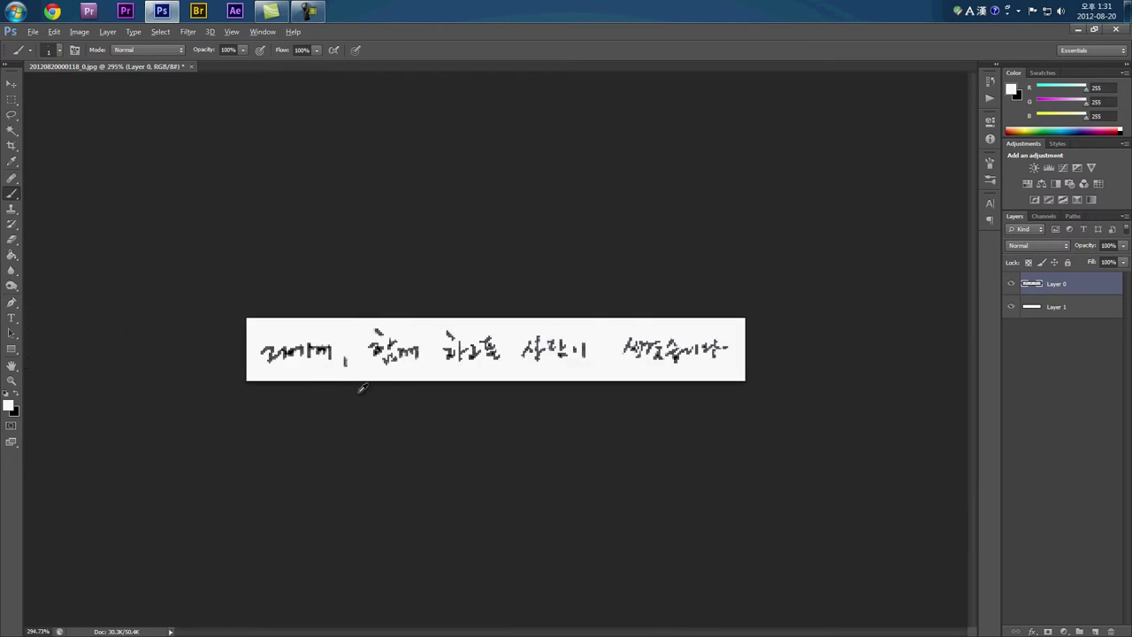
{"action": "scroll", "coordinate": [362, 389], "scroll_direction": "up", "scroll_amount": 4}
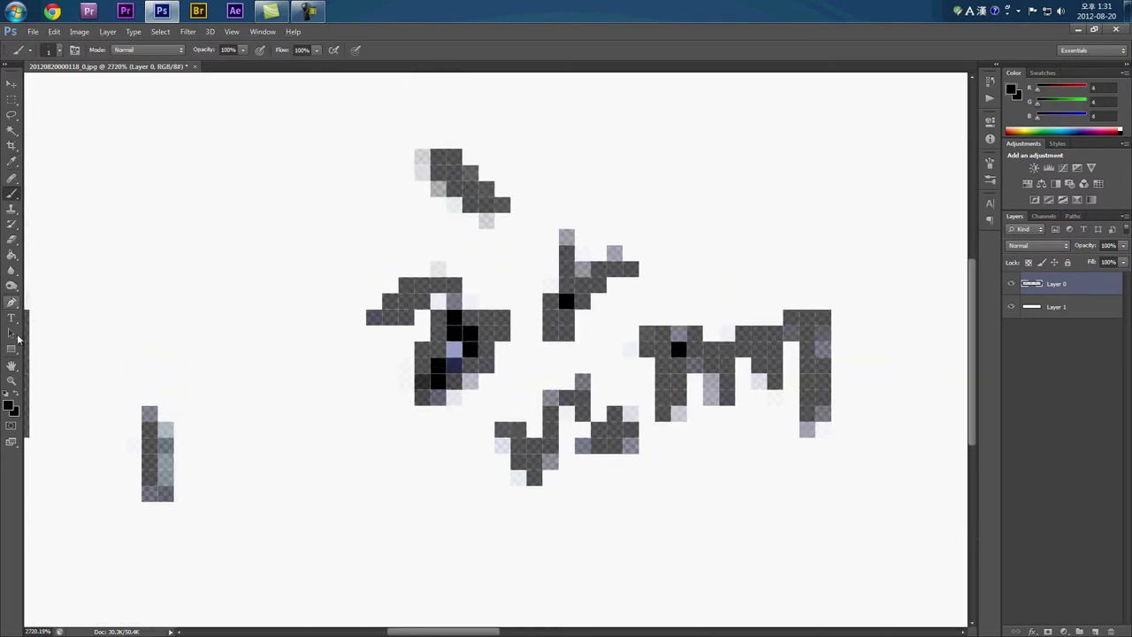
{"action": "left_click", "coordinate": [468, 365], "text": "alt"}
{"action": "key", "text": "s"}
{"action": "key", "text": "ctrl+alt+z"}
{"action": "key", "text": "ctrl+alt+z"}
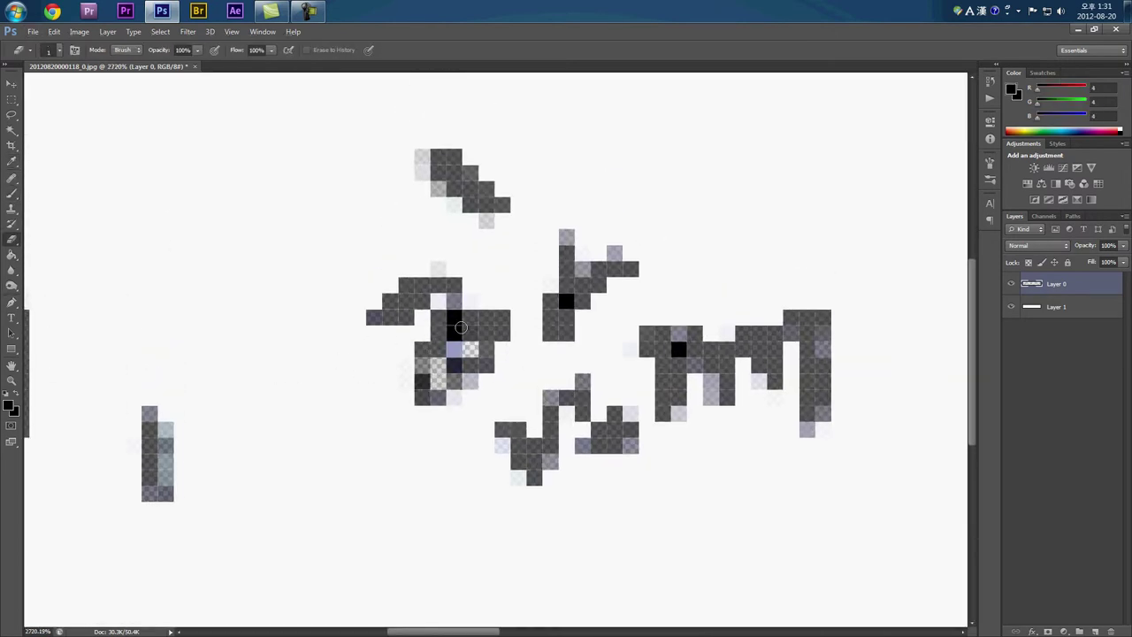
Clone grey stroke pixels over the erased and black spots in the second word's first syllable.
{"action": "scroll", "coordinate": [501, 316], "scroll_direction": "down", "scroll_amount": 3}
{"action": "scroll", "coordinate": [469, 332], "scroll_direction": "up", "scroll_amount": 3}
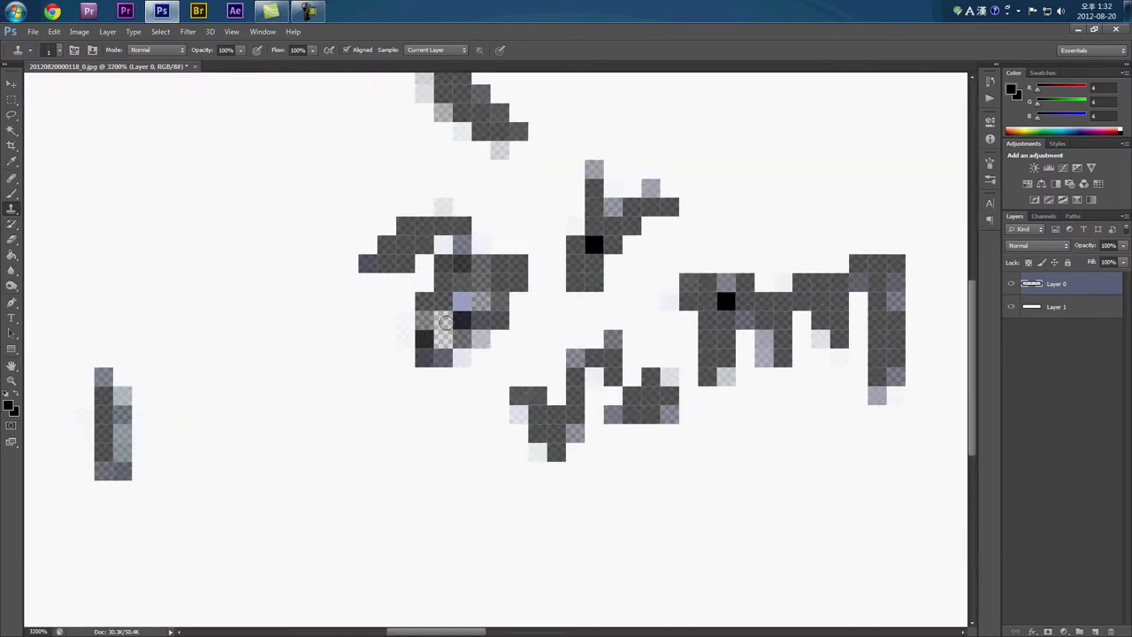
{"action": "scroll", "coordinate": [522, 362], "scroll_direction": "down", "scroll_amount": 2}
{"action": "scroll", "coordinate": [522, 363], "scroll_direction": "down", "scroll_amount": 2}
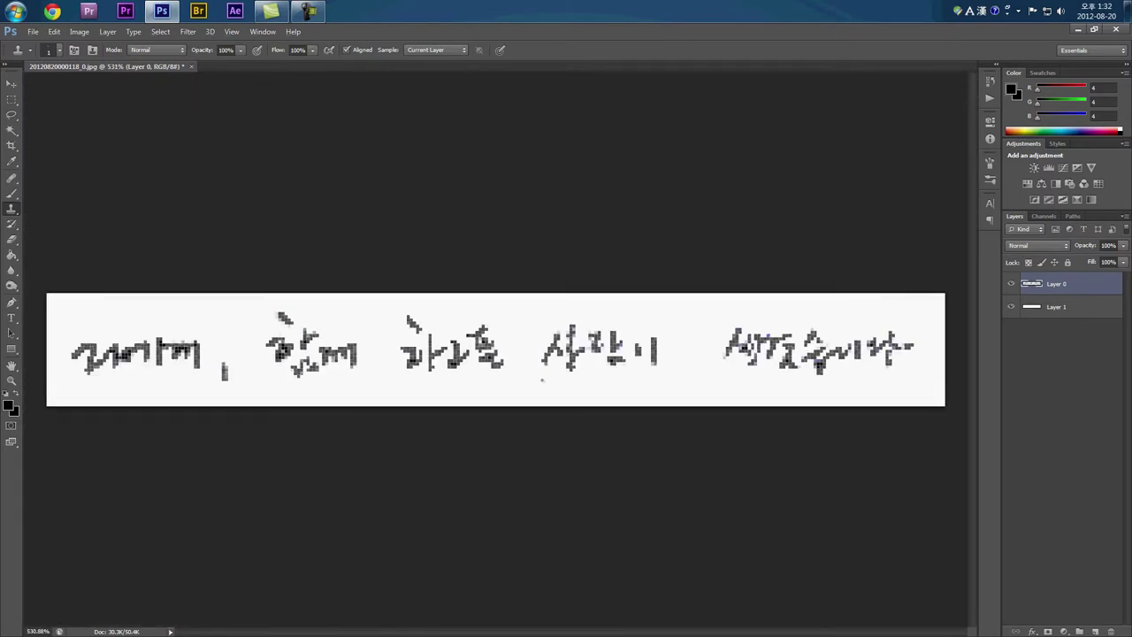
Clone dark pixels onto the upper end of the slanted stroke in the syllable 사.
{"action": "scroll", "coordinate": [520, 358], "scroll_direction": "up", "scroll_amount": 4}
{"action": "scroll", "coordinate": [776, 333], "scroll_direction": "down", "scroll_amount": 2}
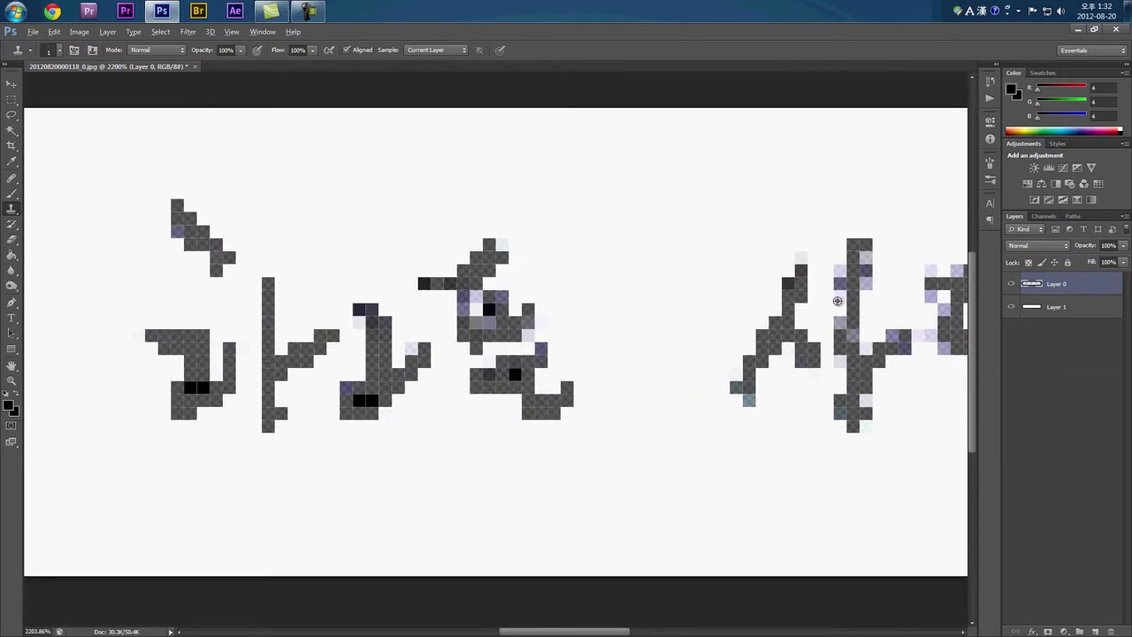
{"action": "scroll", "coordinate": [927, 333], "scroll_direction": "down", "scroll_amount": 1}
{"action": "scroll", "coordinate": [928, 333], "scroll_direction": "down", "scroll_amount": 2}
{"action": "scroll", "coordinate": [525, 354], "scroll_direction": "up", "scroll_amount": 4}
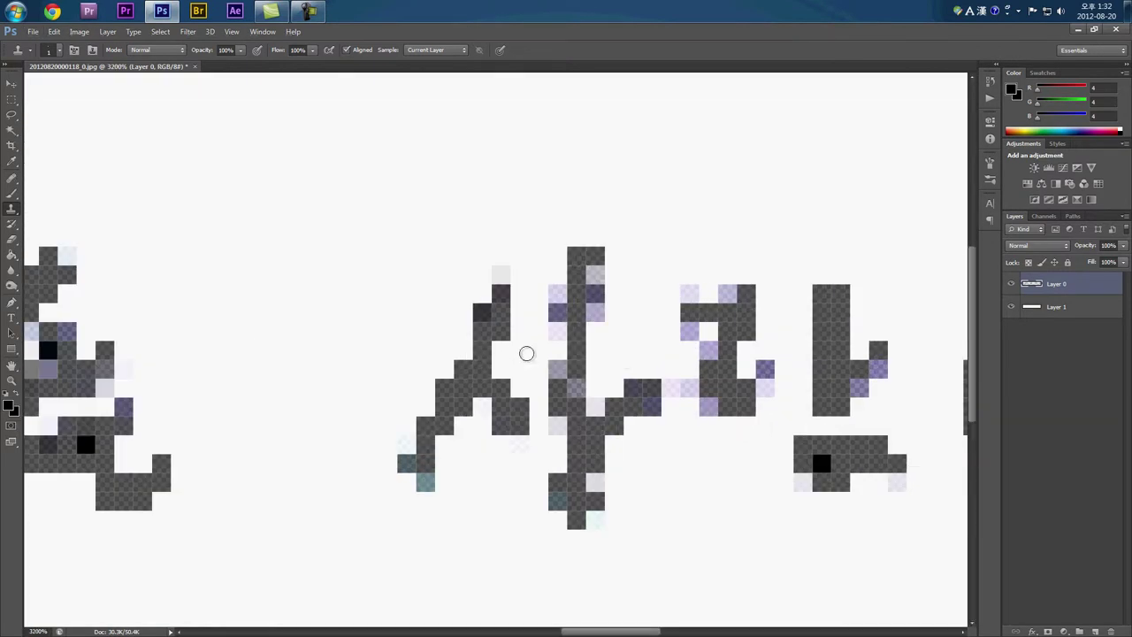
Darken the slanted stroke of 사 with dark grey (RGB 40, 40, 47) and erase the teal pixels at its foot.
{"action": "key", "text": "e"}
{"action": "scroll", "coordinate": [566, 398], "scroll_direction": "down", "scroll_amount": 2}
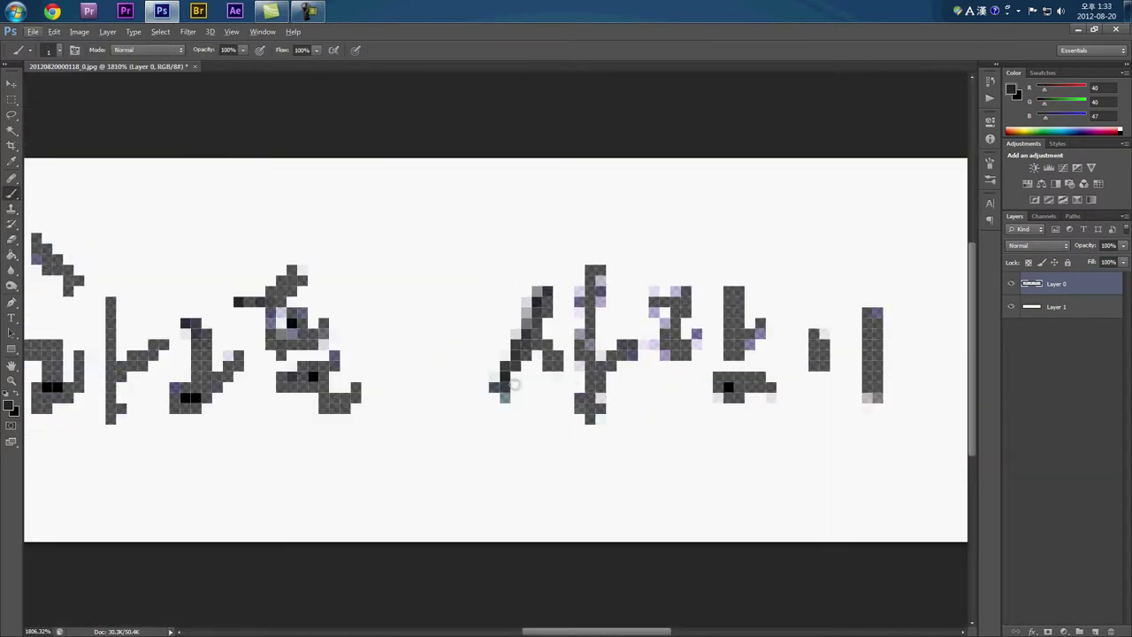
{"action": "scroll", "coordinate": [493, 387], "scroll_direction": "up", "scroll_amount": 2}
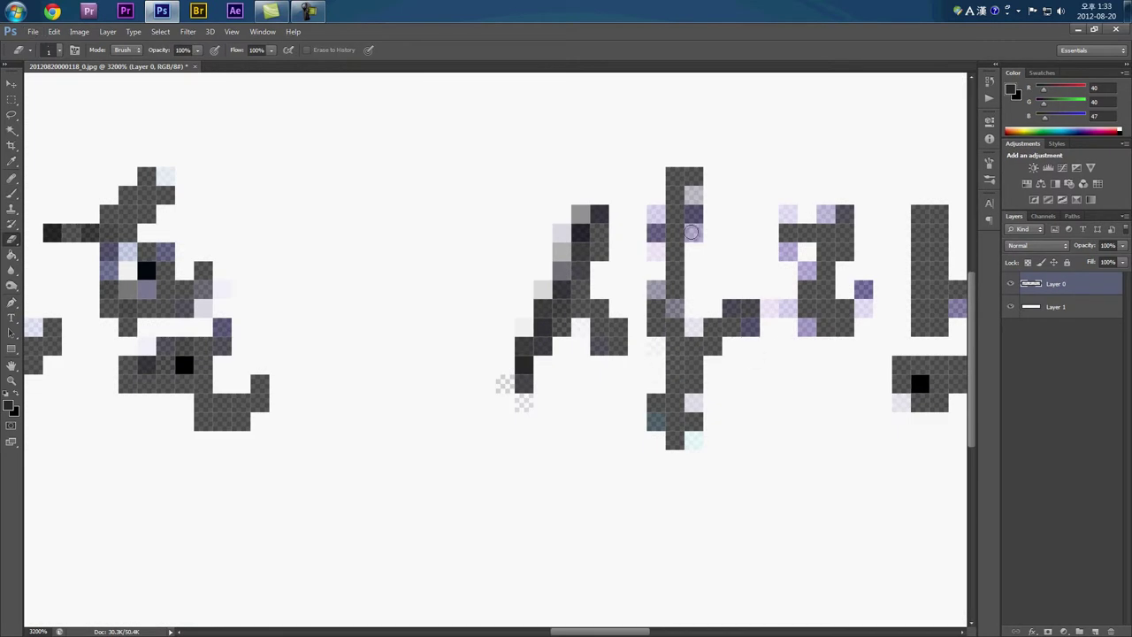
Erase the bluish fringe pixels around the vertical stroke of 사 and in the syllable following it.
{"action": "mouse_move", "coordinate": [654, 232]}
{"action": "left_mouse_down"}
{"action": "mouse_move", "coordinate": [657, 212]}
{"action": "mouse_move", "coordinate": [691, 234]}
{"action": "left_mouse_up"}
{"action": "left_click", "coordinate": [693, 215]}
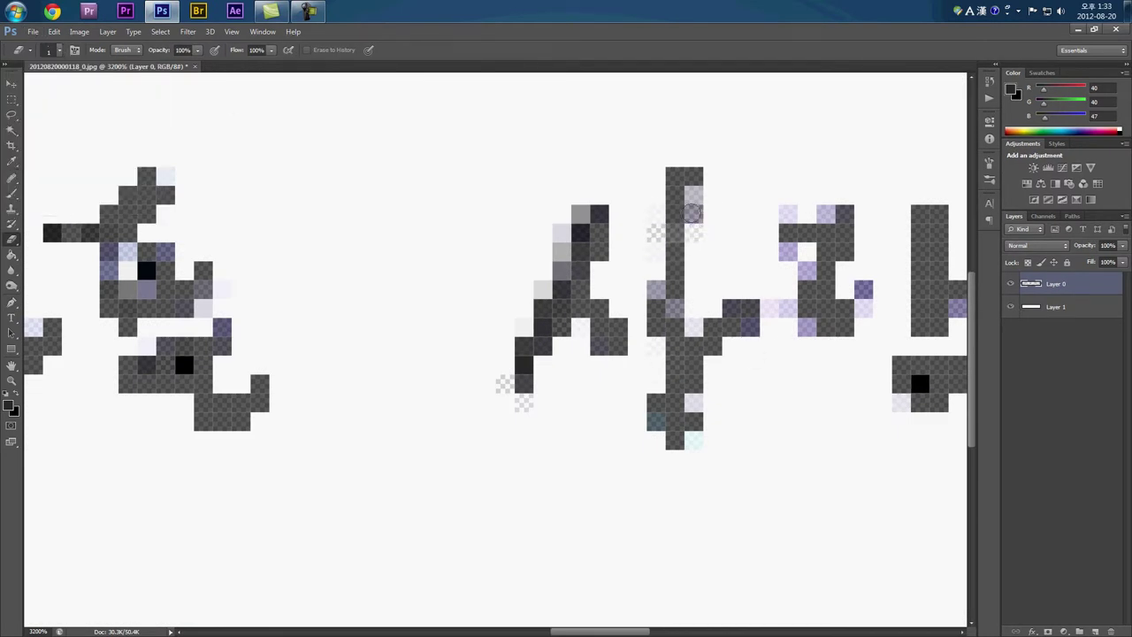
{"action": "scroll", "coordinate": [725, 221], "scroll_direction": "down", "scroll_amount": 1}
{"action": "left_click", "coordinate": [771, 216]}
{"action": "left_click_drag", "start_coordinate": [739, 234], "coordinate": [756, 267]}
{"action": "left_click", "coordinate": [757, 316]}
{"action": "left_click", "coordinate": [806, 299]}
Examine the handwriting line up close and as a whole, from 사람이 to the final word, for leftover off-colour pixels.
{"action": "scroll", "coordinate": [891, 298], "scroll_direction": "down", "scroll_amount": 2}
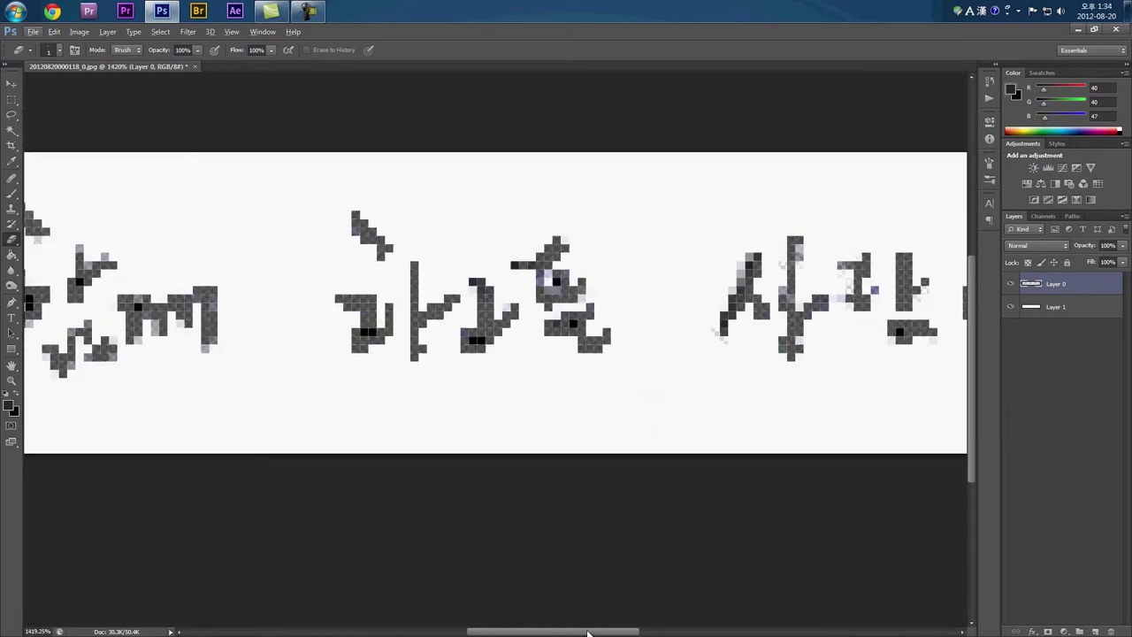
{"action": "scroll", "coordinate": [796, 274], "scroll_direction": "right", "scroll_amount": 5}
{"action": "scroll", "coordinate": [796, 274], "scroll_direction": "up", "scroll_amount": 1}
{"action": "scroll", "coordinate": [771, 262], "scroll_direction": "down", "scroll_amount": 1}
{"action": "scroll", "coordinate": [771, 262], "scroll_direction": "down", "scroll_amount": 2}
{"action": "scroll", "coordinate": [771, 263], "scroll_direction": "right", "scroll_amount": 2}
{"action": "scroll", "coordinate": [619, 309], "scroll_direction": "up", "scroll_amount": 2}
{"action": "left_click", "coordinate": [12, 209]}
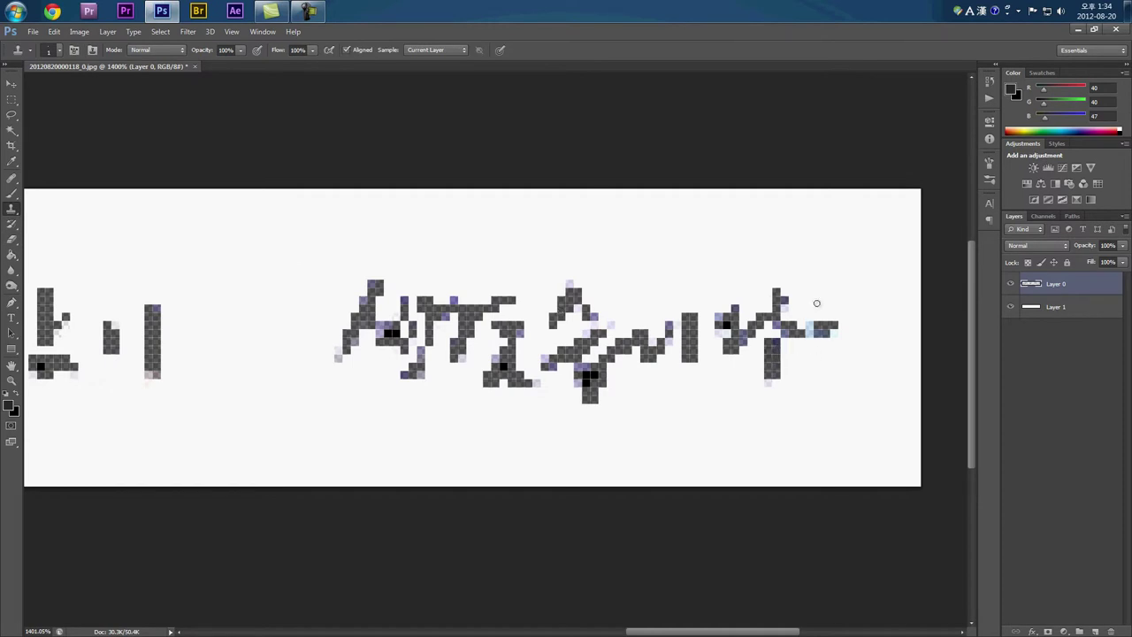
{"action": "scroll", "coordinate": [816, 303], "scroll_direction": "up", "scroll_amount": 2}
{"action": "scroll", "coordinate": [849, 309], "scroll_direction": "down", "scroll_amount": 2}
{"action": "scroll", "coordinate": [883, 314], "scroll_direction": "up", "scroll_amount": 2}
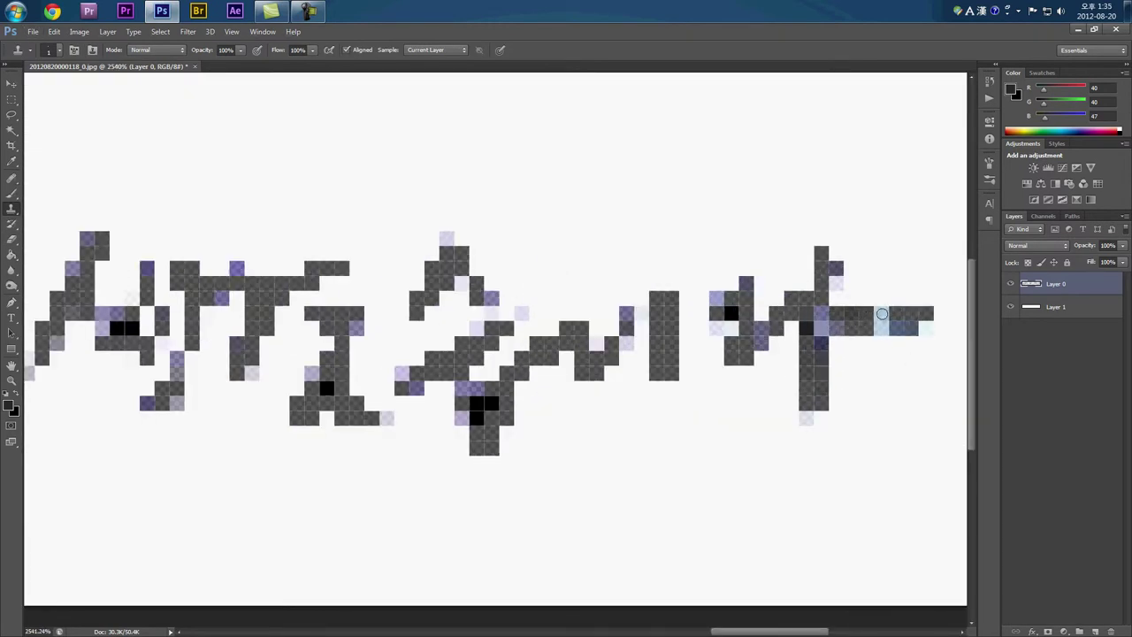
{"action": "scroll", "coordinate": [882, 314], "scroll_direction": "down", "scroll_amount": 3}
{"action": "scroll", "coordinate": [712, 380], "scroll_direction": "up", "scroll_amount": 3}
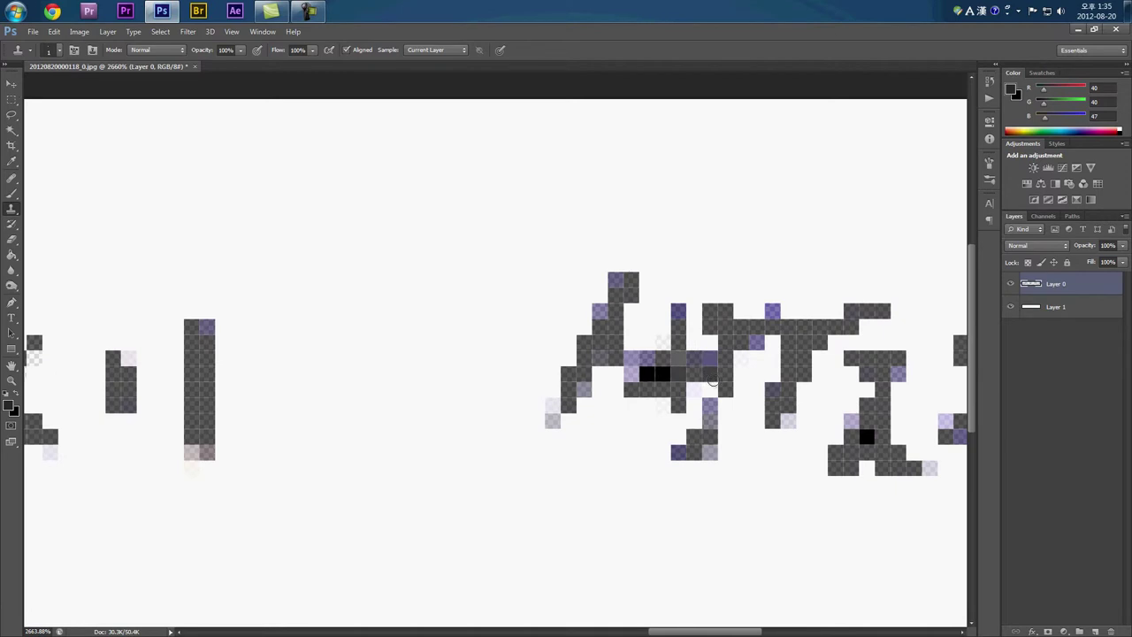
{"action": "scroll", "coordinate": [713, 380], "scroll_direction": "down", "scroll_amount": 3}
{"action": "scroll", "coordinate": [738, 384], "scroll_direction": "up", "scroll_amount": 3}
{"action": "key", "text": "e"}
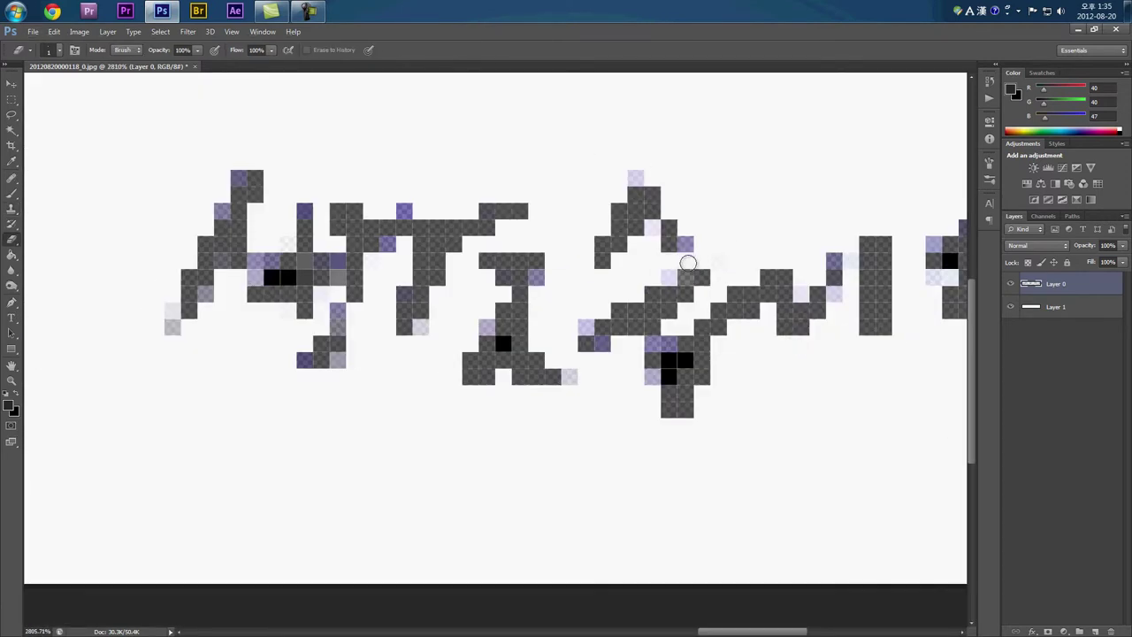
{"action": "scroll", "coordinate": [688, 262], "scroll_direction": "down", "scroll_amount": 4}
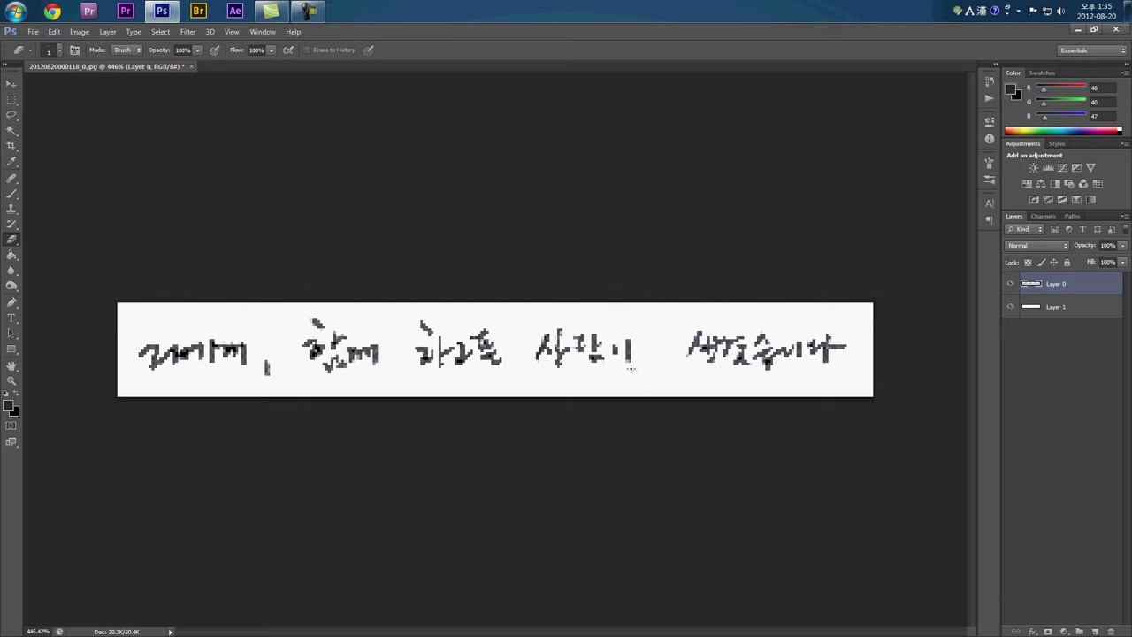
{"action": "scroll", "coordinate": [533, 353], "scroll_direction": "up", "scroll_amount": 6}
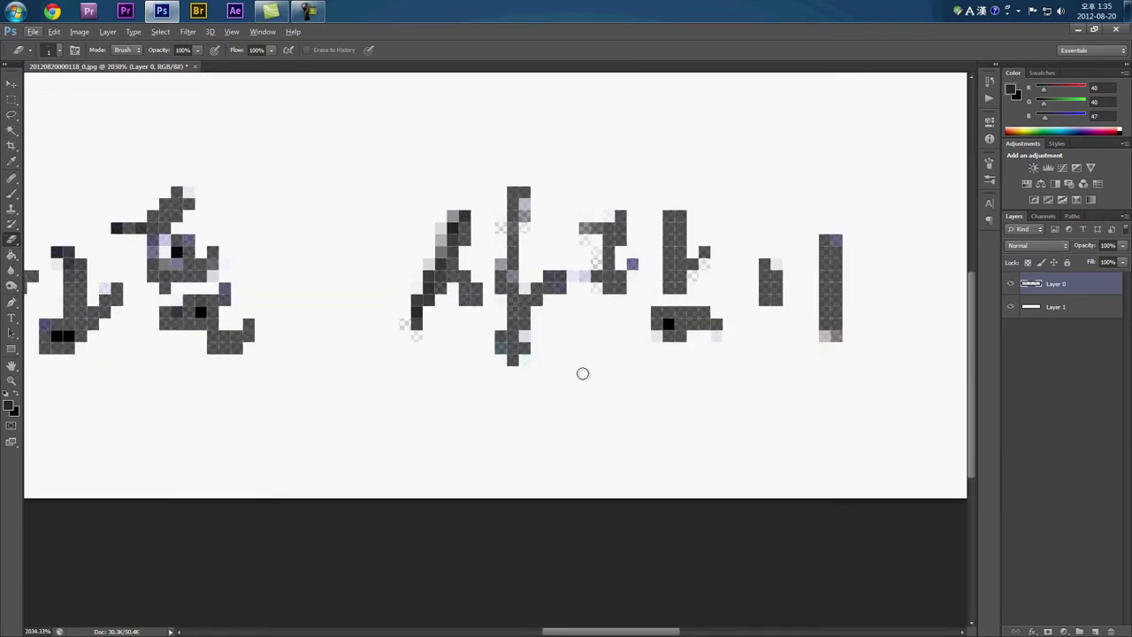
{"action": "scroll", "coordinate": [534, 334], "scroll_direction": "down", "scroll_amount": 5}
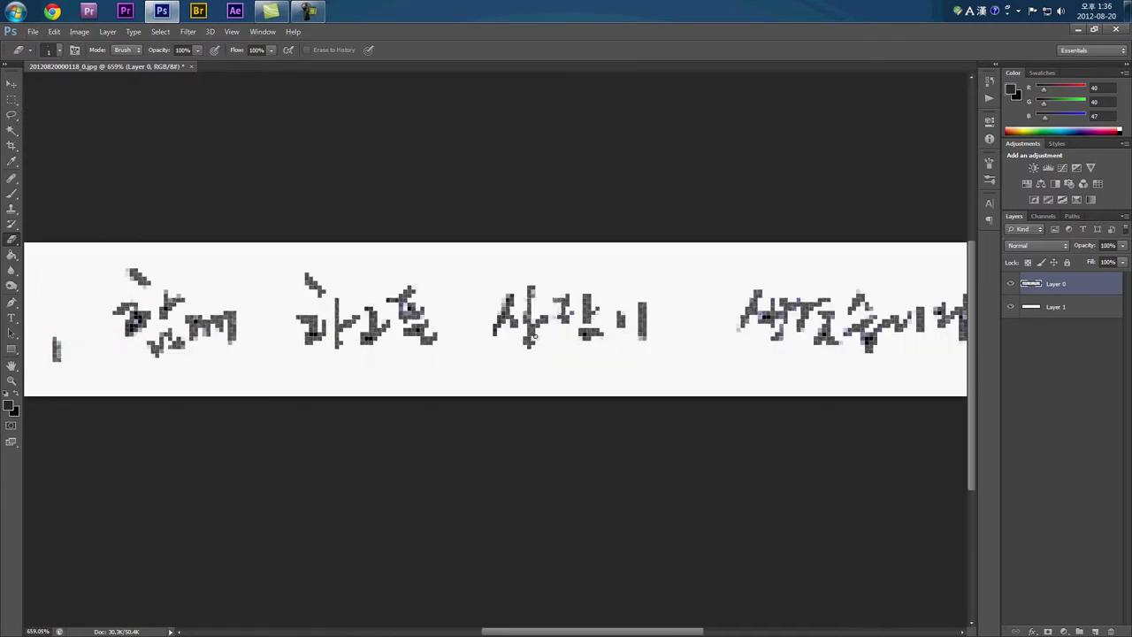
Delete the white backing layer, Layer 1, so only the handwriting layer remains on a transparent background.
{"action": "left_click", "coordinate": [1057, 306]}
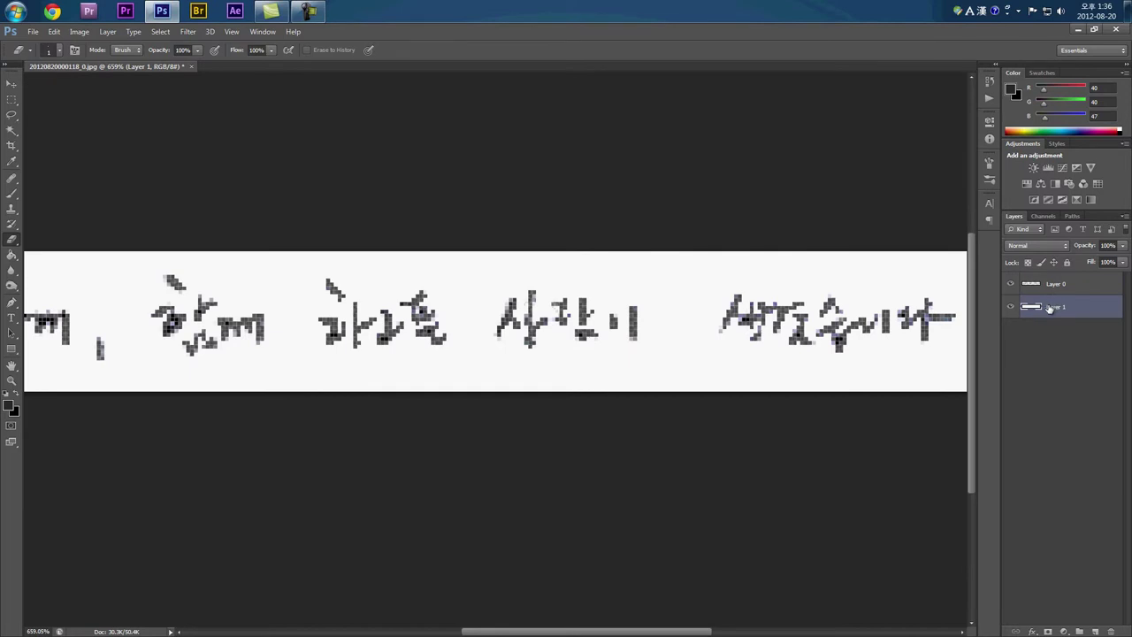
{"action": "left_click", "coordinate": [1032, 290]}
{"action": "left_click", "coordinate": [1011, 307]}
{"action": "left_click", "coordinate": [1011, 306]}
{"action": "left_click", "coordinate": [1011, 307]}
{"action": "left_click", "coordinate": [1068, 307]}
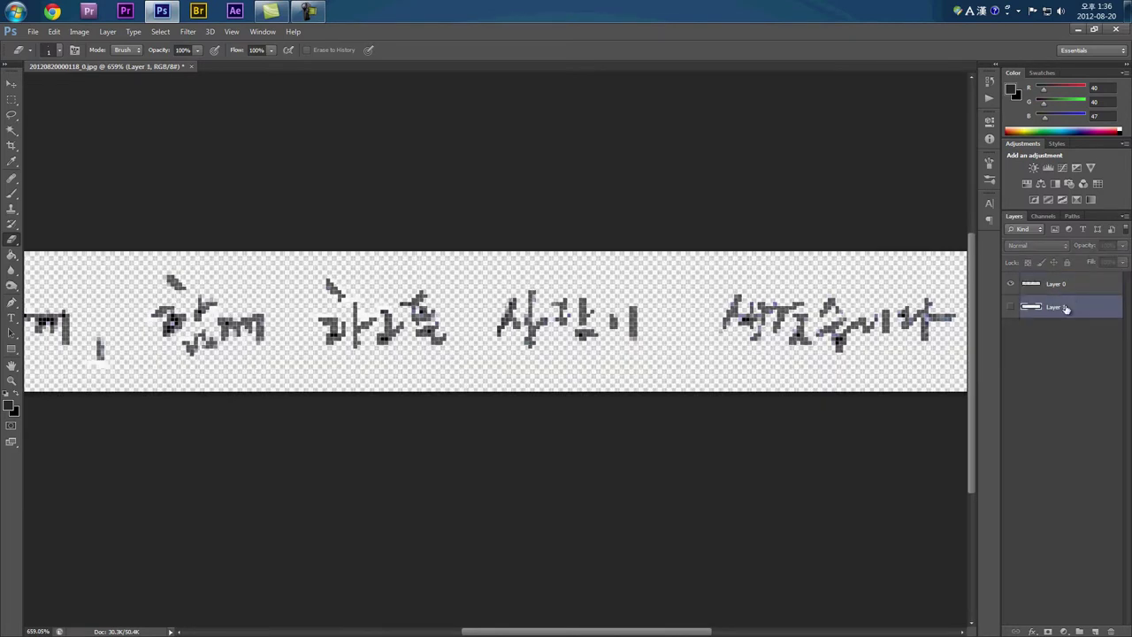
{"action": "key", "text": "Delete"}
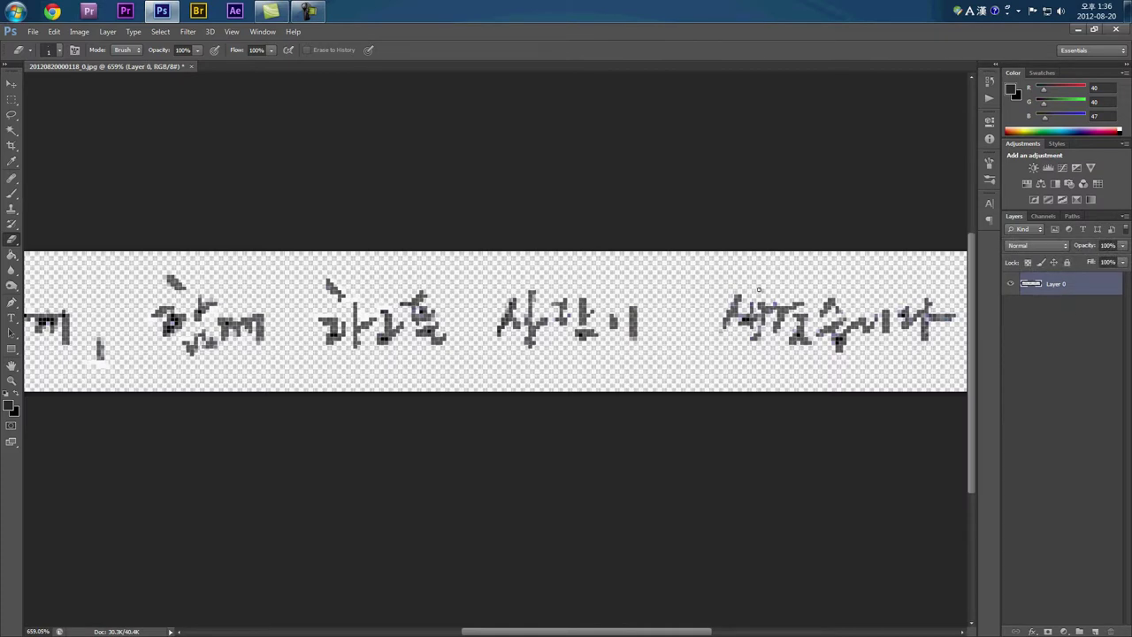
Define the whole handwriting line as a brush preset named after its writer.
{"action": "scroll", "coordinate": [636, 306], "scroll_direction": "down", "scroll_amount": 3}
{"action": "scroll", "coordinate": [366, 236], "scroll_direction": "up", "scroll_amount": 2}
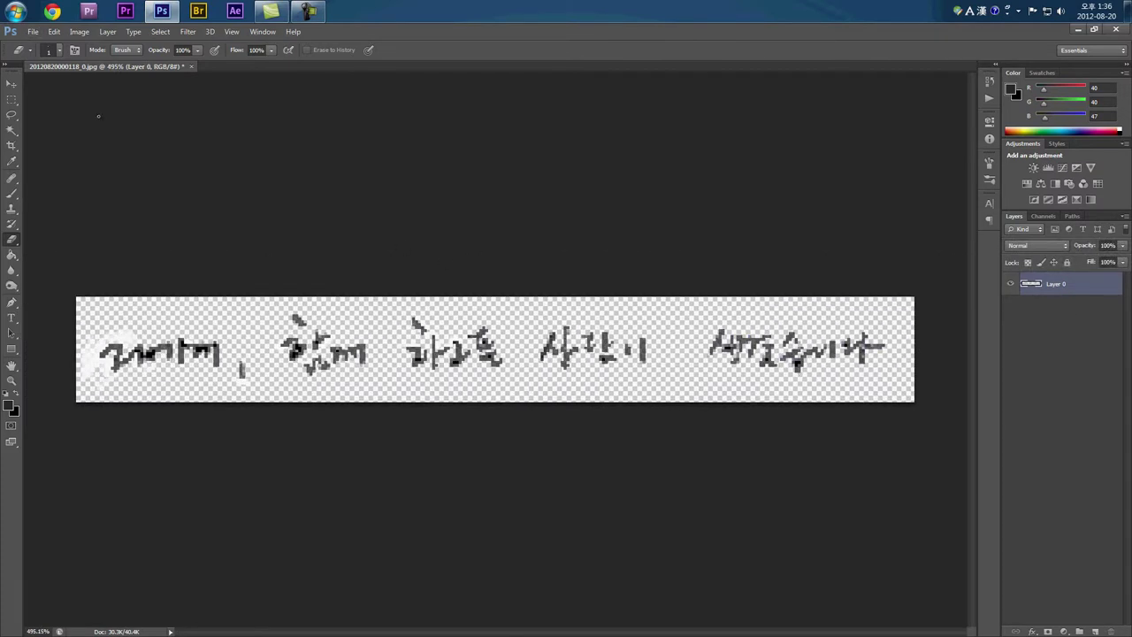
{"action": "left_click", "coordinate": [54, 32]}
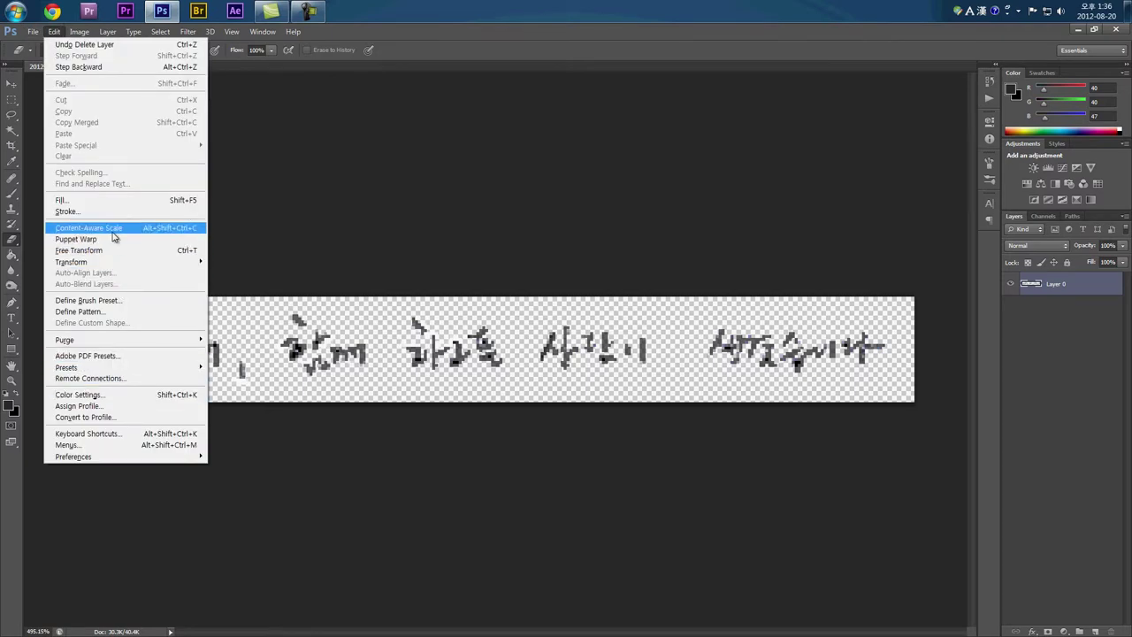
{"action": "left_click", "coordinate": [124, 306]}
{"action": "type", "text": "d"}
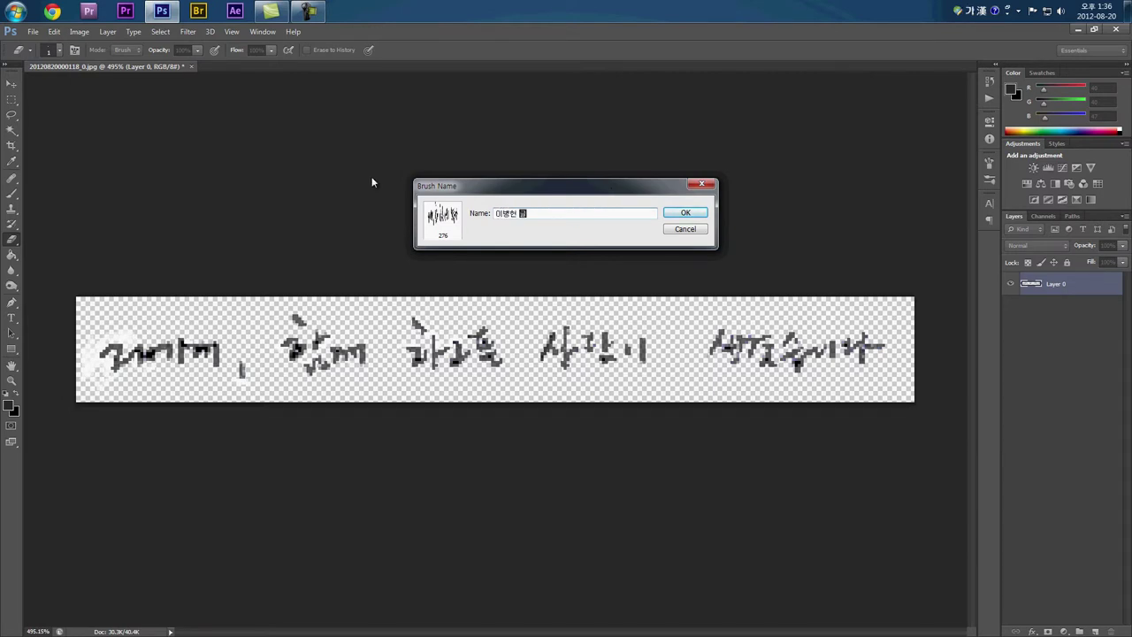
{"action": "key", "text": "Return"}
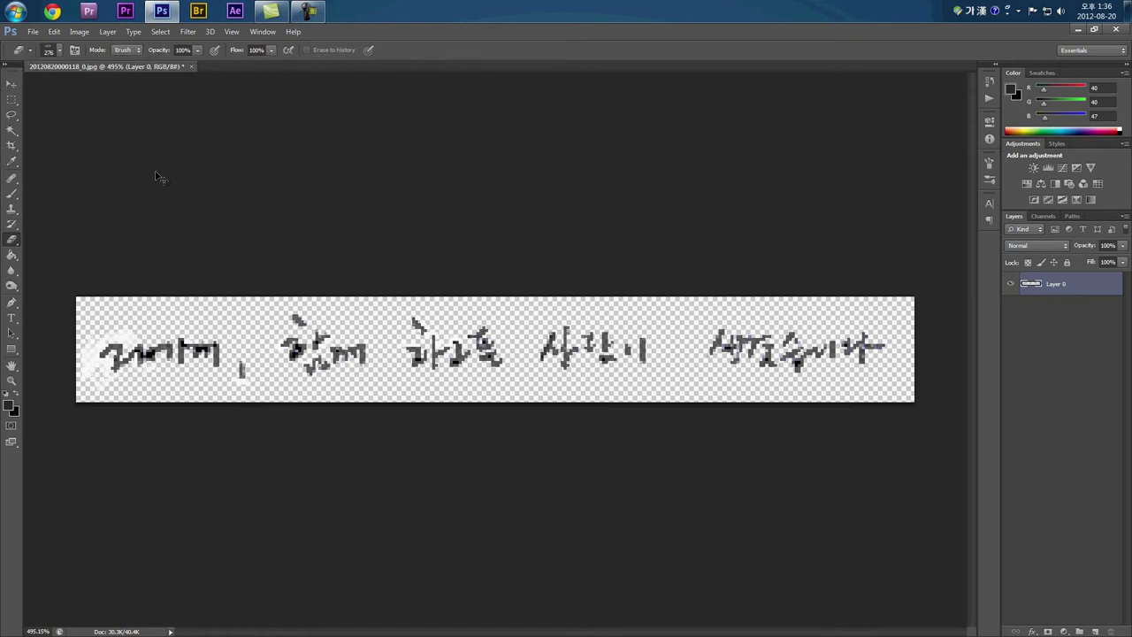
Close the handwriting document without saving and open the photo Josef Seibel.jpg from the desktop.
{"action": "left_click", "coordinate": [190, 67]}
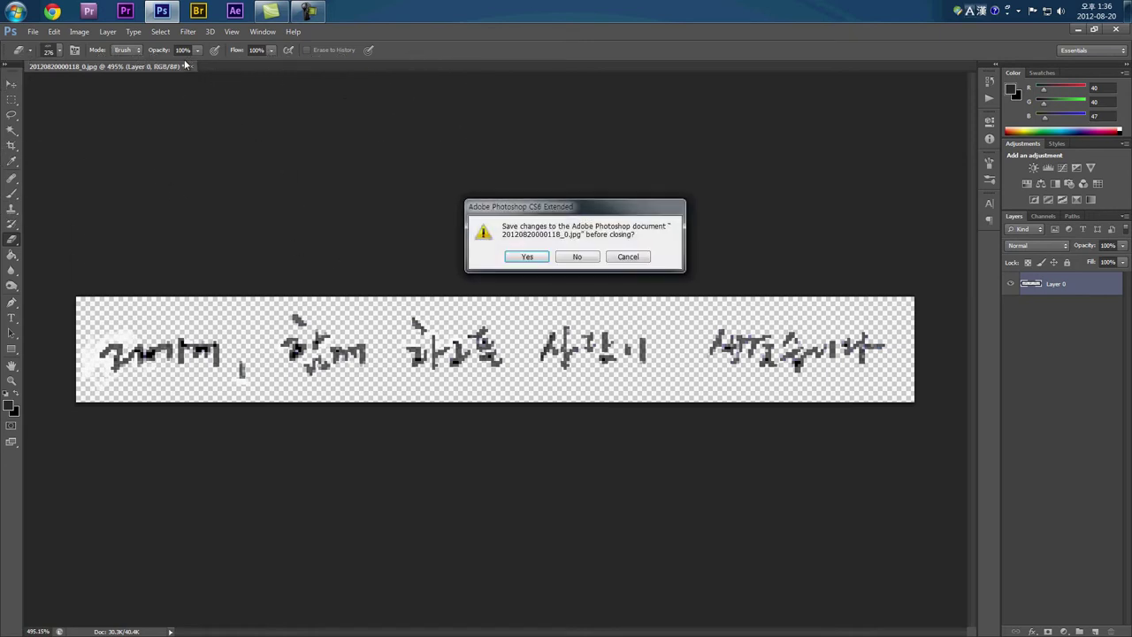
{"action": "left_click", "coordinate": [576, 257]}
{"action": "left_click", "coordinate": [33, 31]}
{"action": "left_click", "coordinate": [44, 54]}
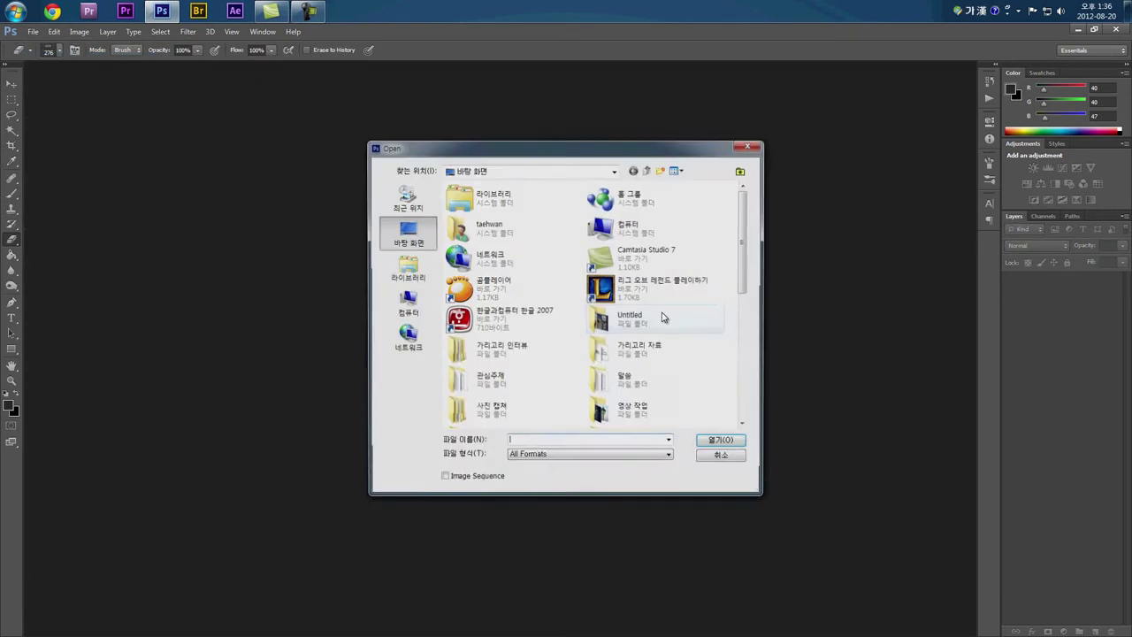
{"action": "left_click", "coordinate": [654, 382]}
{"action": "scroll", "coordinate": [659, 389], "scroll_direction": "down", "scroll_amount": 3}
{"action": "scroll", "coordinate": [604, 392], "scroll_direction": "up", "scroll_amount": 2}
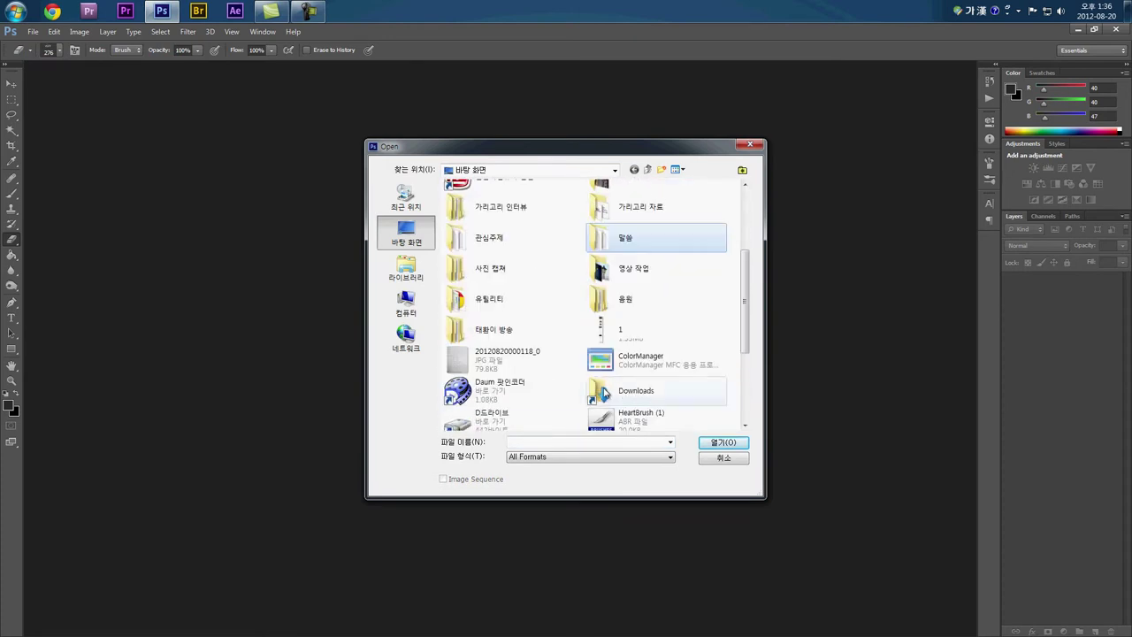
{"action": "scroll", "coordinate": [566, 398], "scroll_direction": "down", "scroll_amount": 5}
{"action": "double_click", "coordinate": [495, 292]}
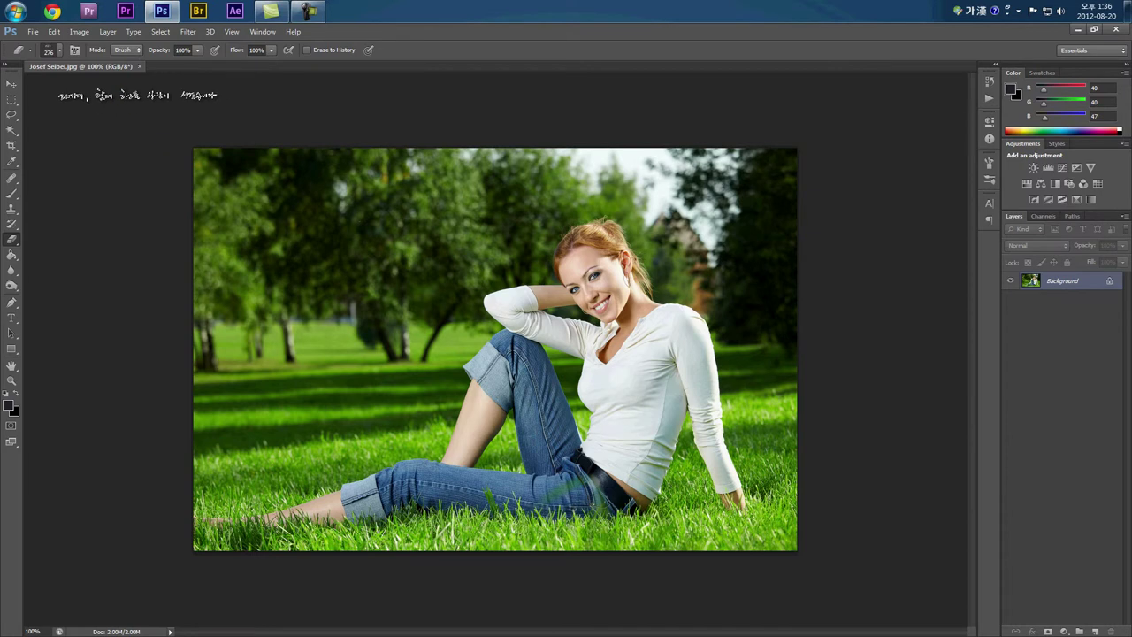
Crop away the left part of the photo, leaving it about 724 pixels wide at full height.
{"action": "left_click", "coordinate": [12, 145]}
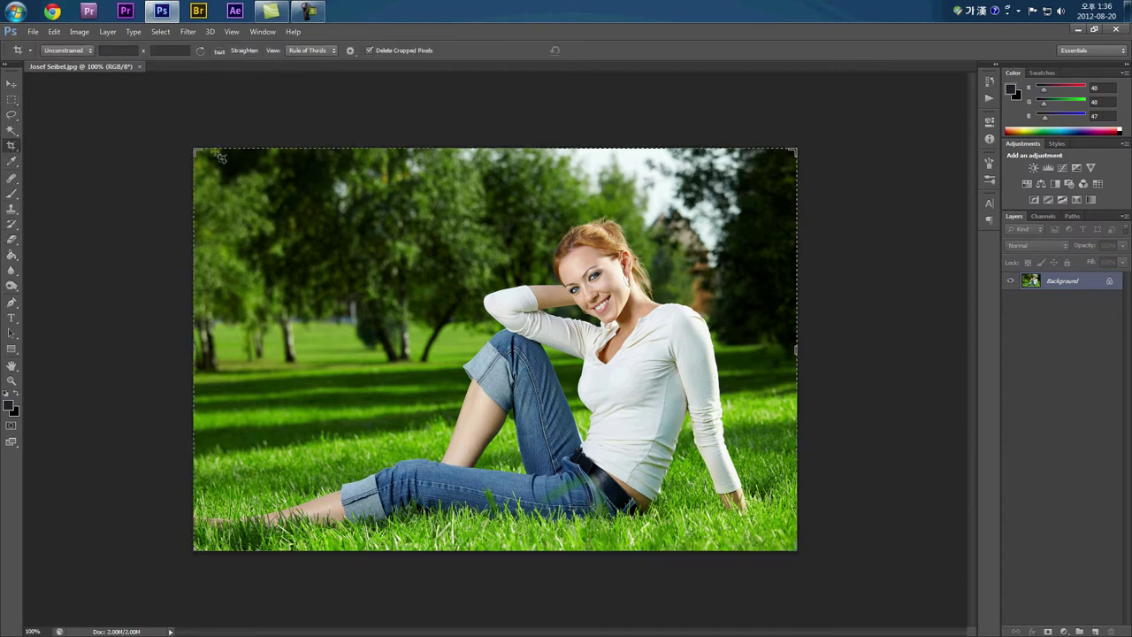
{"action": "left_click_drag", "start_coordinate": [196, 150], "coordinate": [282, 148]}
{"action": "key", "text": "Return"}
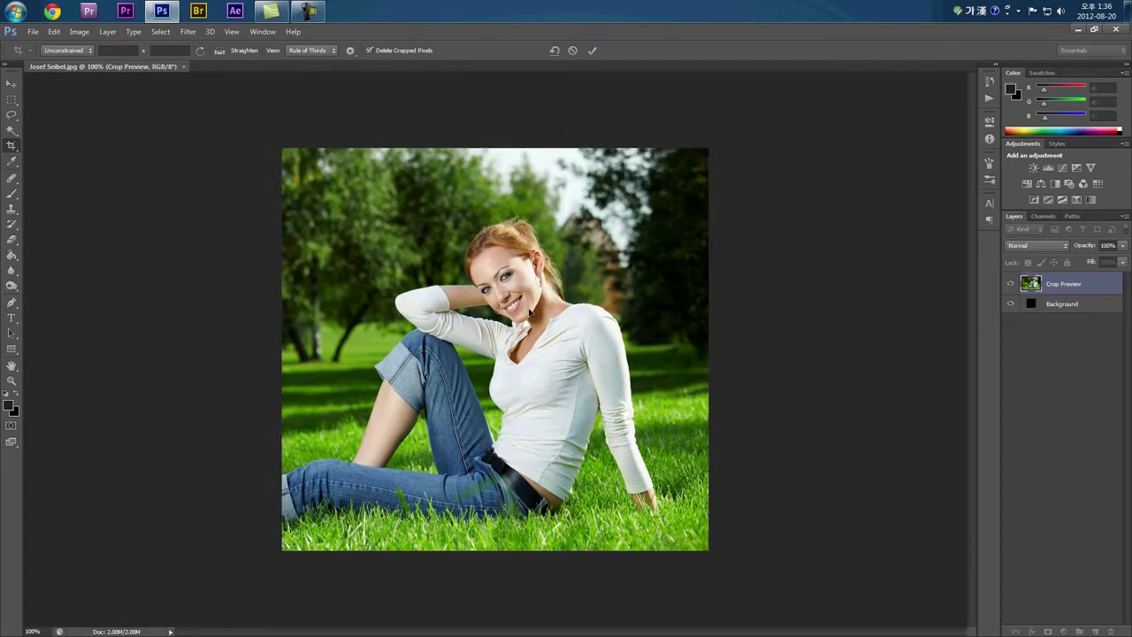
Resize the photo to 740 pixels wide and 600 pixels high without constraining proportions.
{"action": "left_click", "coordinate": [79, 31]}
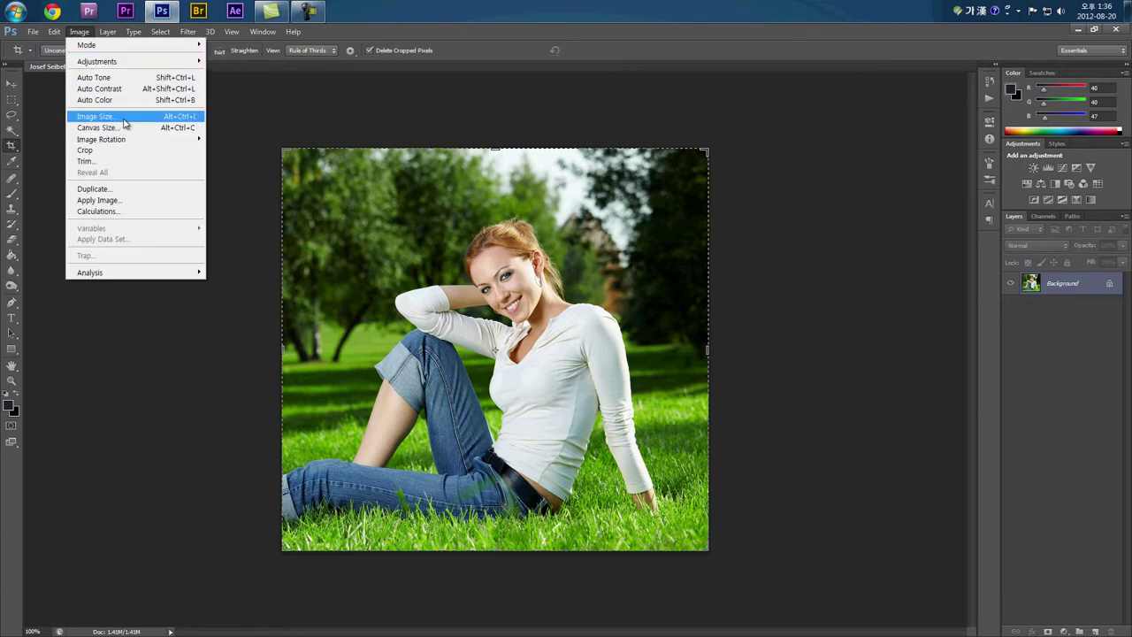
{"action": "left_click", "coordinate": [96, 116]}
{"action": "left_click_drag", "start_coordinate": [607, 200], "coordinate": [839, 218]}
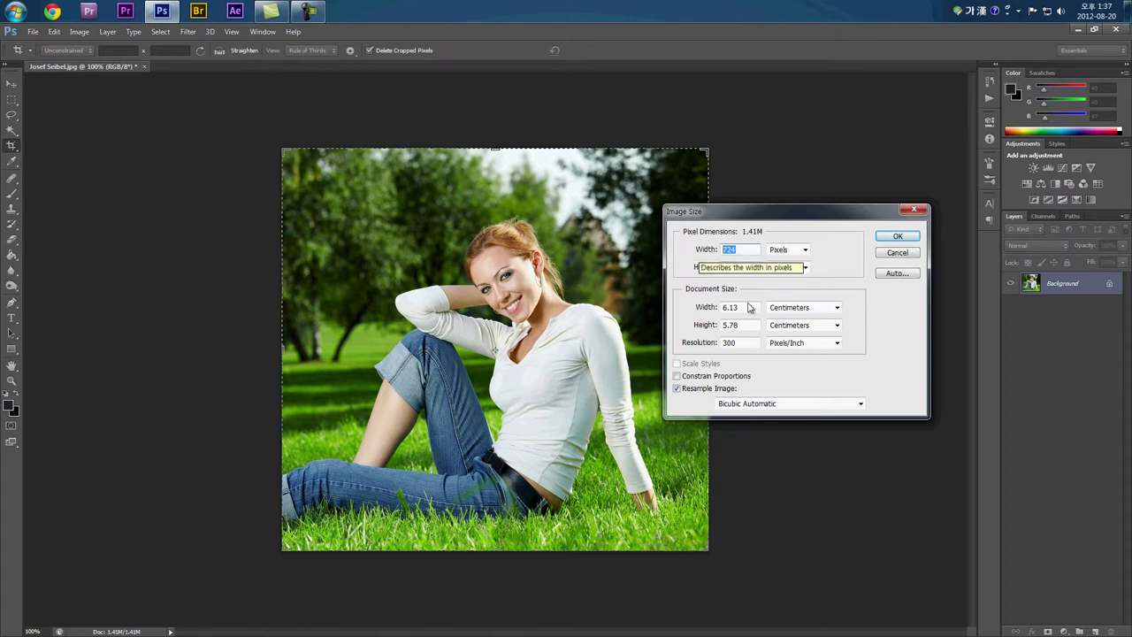
{"action": "left_click", "coordinate": [736, 249]}
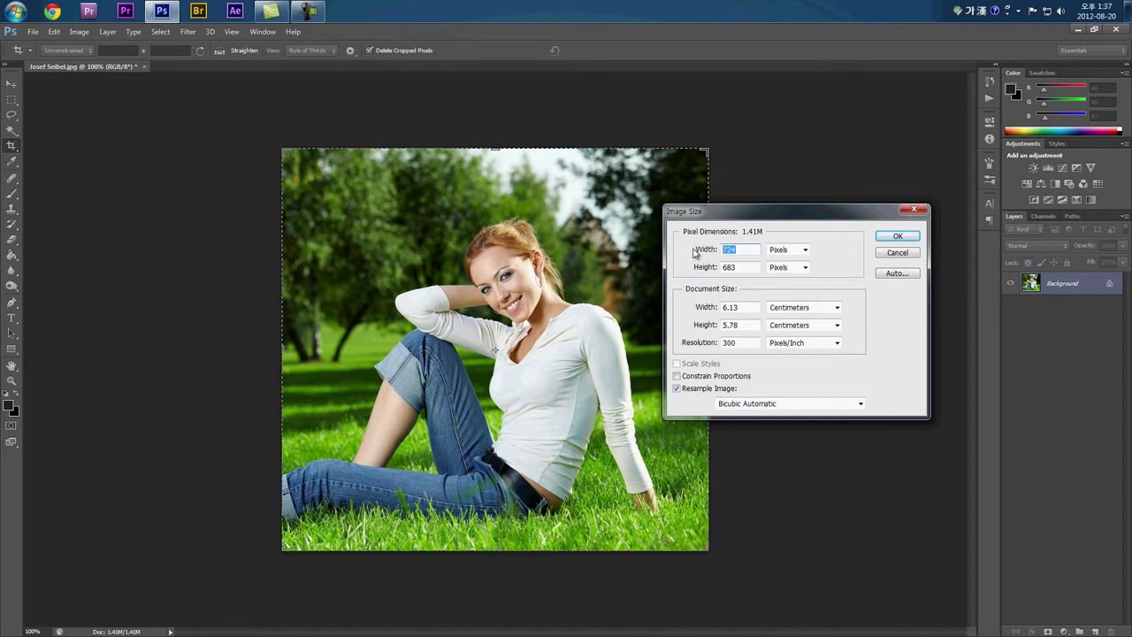
{"action": "type", "text": "740"}
{"action": "key", "text": "Tab"}
{"action": "type", "text": "4"}
{"action": "key", "text": "BackSpace"}
{"action": "type", "text": "600"}
{"action": "key", "text": "Return"}
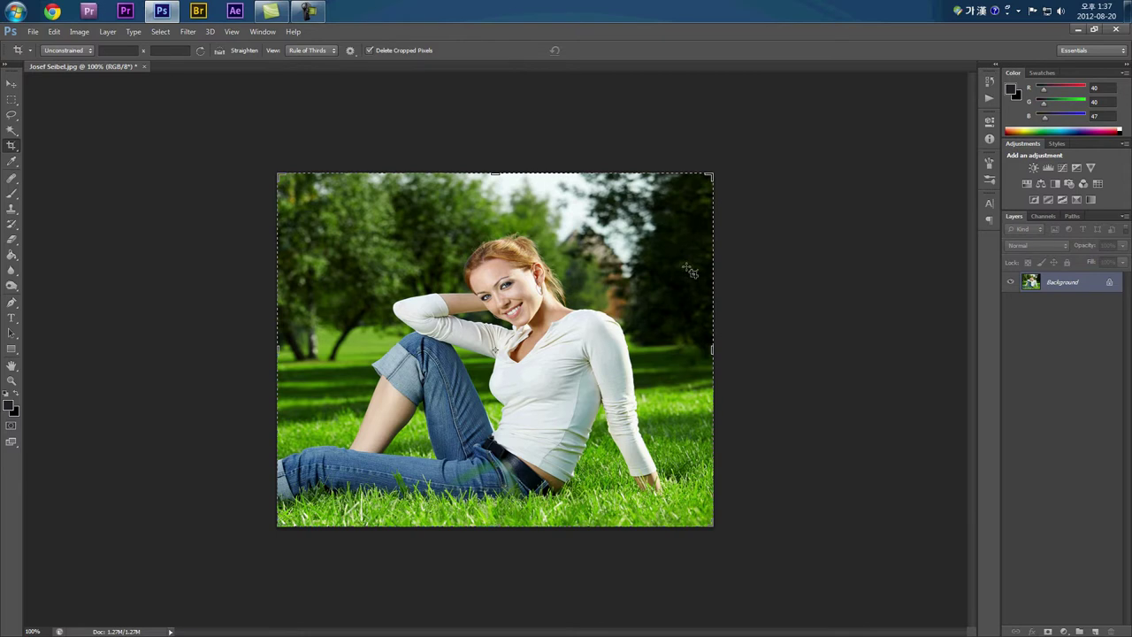
Enlarge the canvas relative to its current size, adding an even white border on all sides of the photo.
{"action": "scroll", "coordinate": [690, 270], "scroll_direction": "down", "scroll_amount": 1}
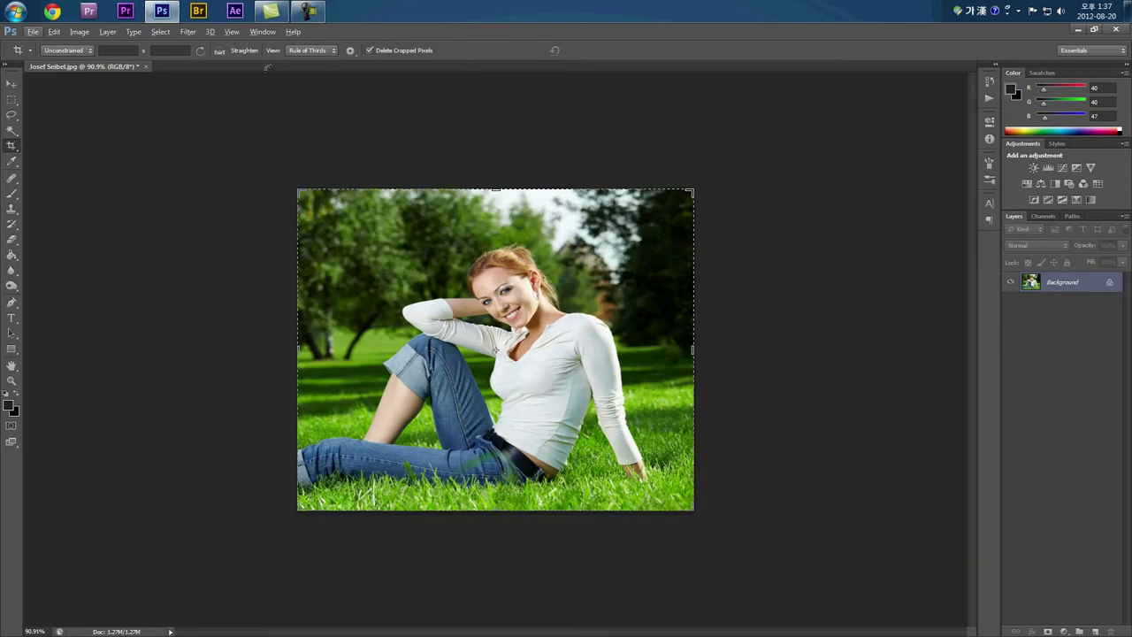
{"action": "left_click", "coordinate": [79, 31]}
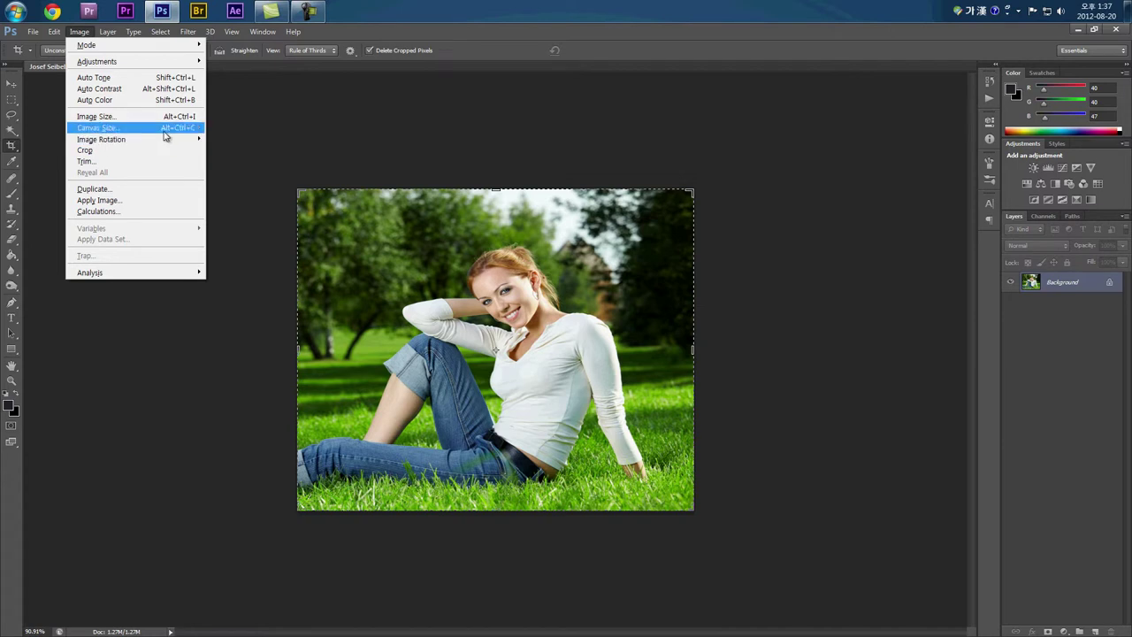
{"action": "left_click", "coordinate": [163, 129]}
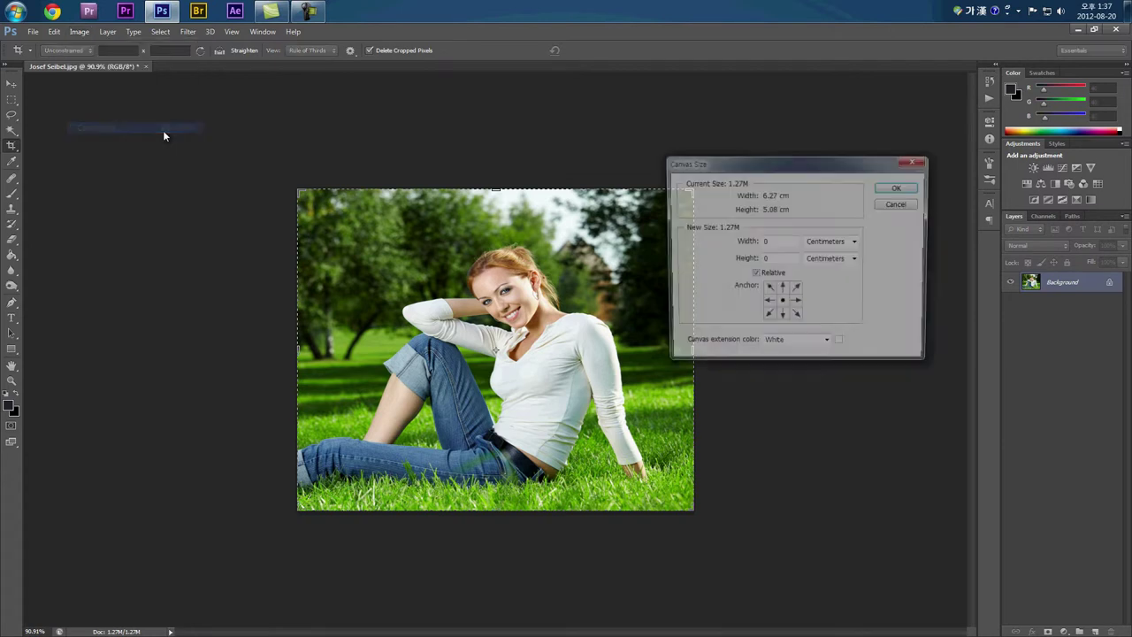
{"action": "left_click", "coordinate": [766, 276]}
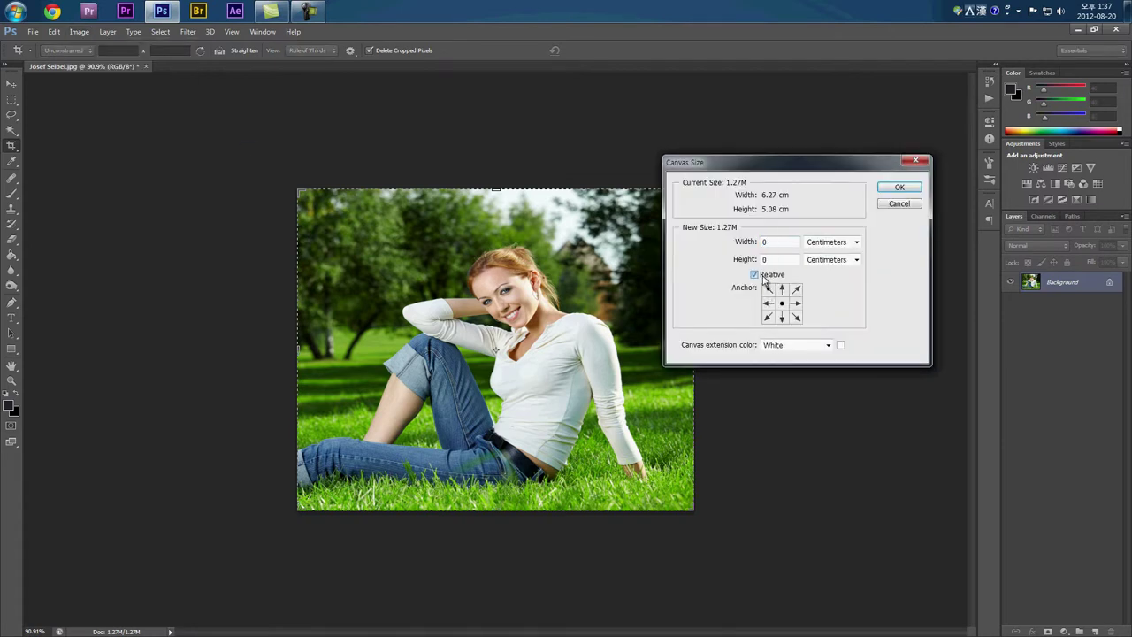
{"action": "left_click", "coordinate": [899, 189]}
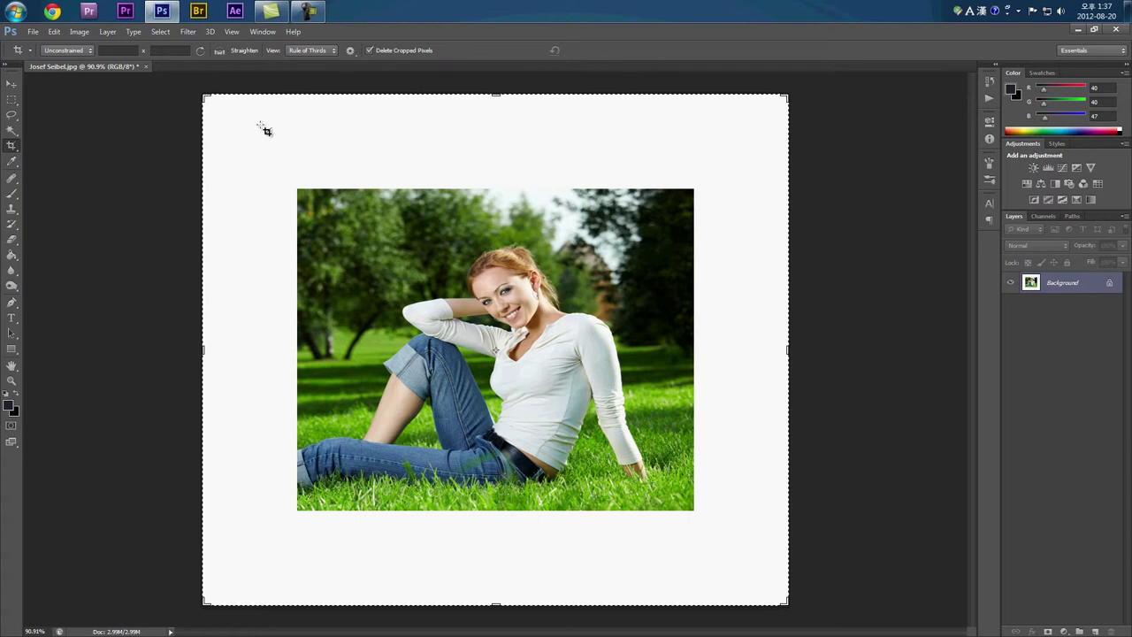
Crop off the white border above and on both sides of the photo, keeping only the white strip below it.
{"action": "left_click_drag", "start_coordinate": [283, 100], "coordinate": [694, 624]}
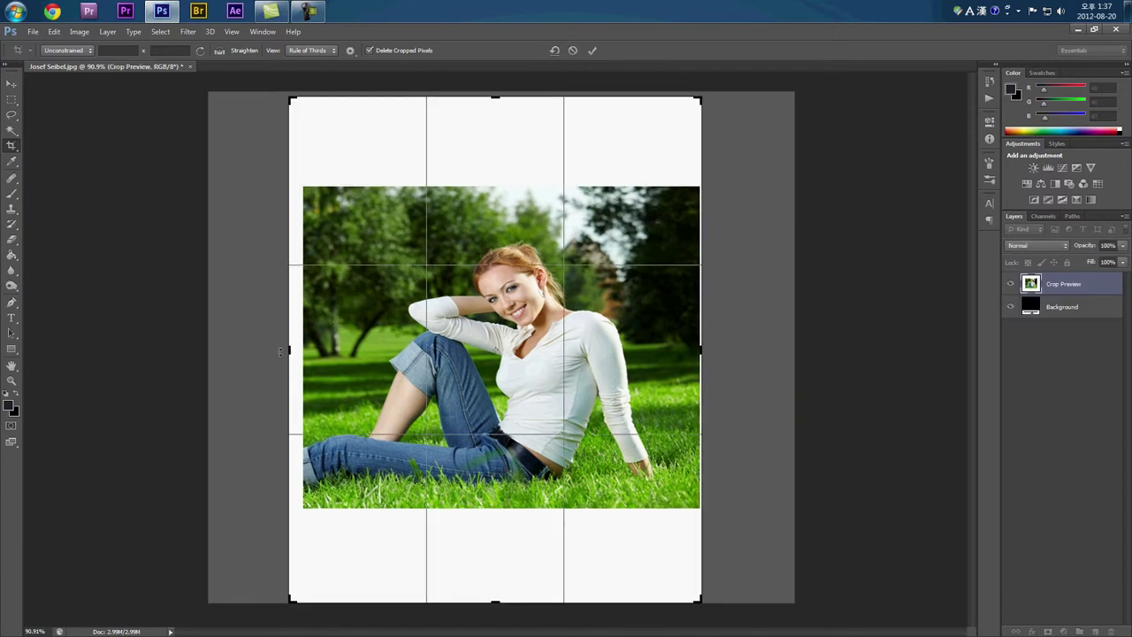
{"action": "left_click_drag", "start_coordinate": [288, 351], "coordinate": [296, 350]}
{"action": "left_click_drag", "start_coordinate": [495, 98], "coordinate": [499, 139]}
{"action": "left_click_drag", "start_coordinate": [500, 142], "coordinate": [501, 142]}
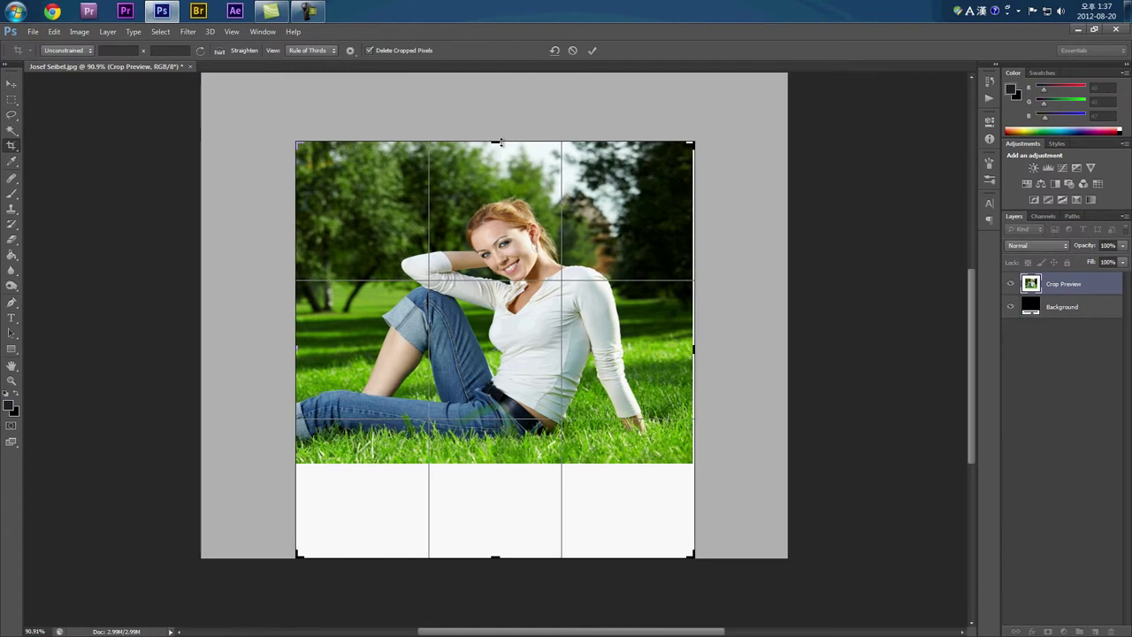
{"action": "left_click_drag", "start_coordinate": [695, 348], "coordinate": [693, 347]}
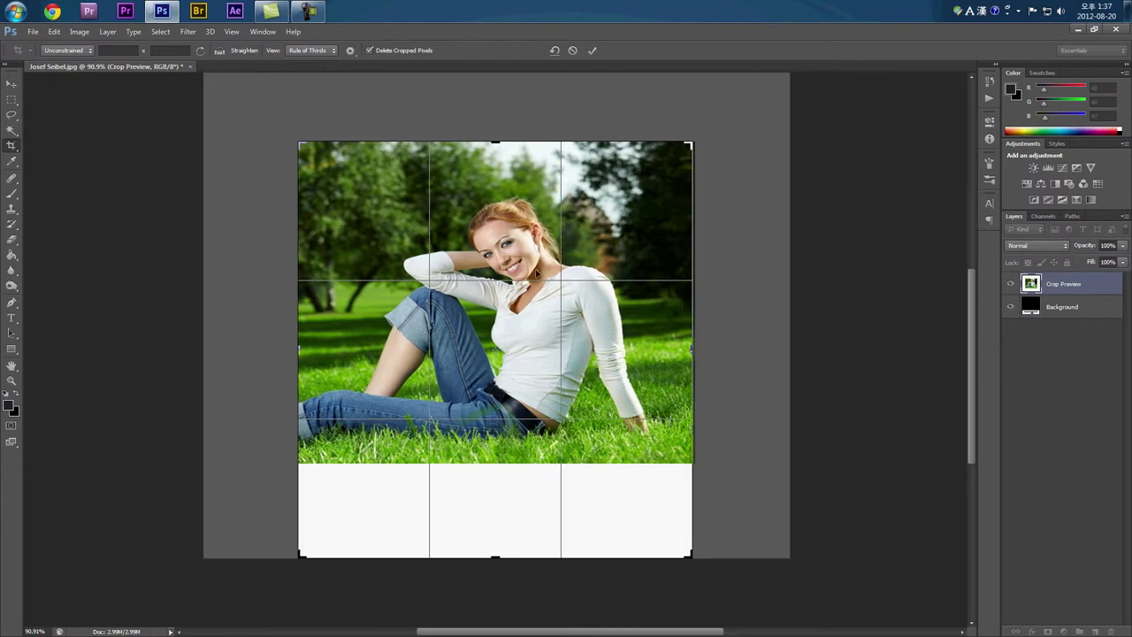
{"action": "key", "text": "Return"}
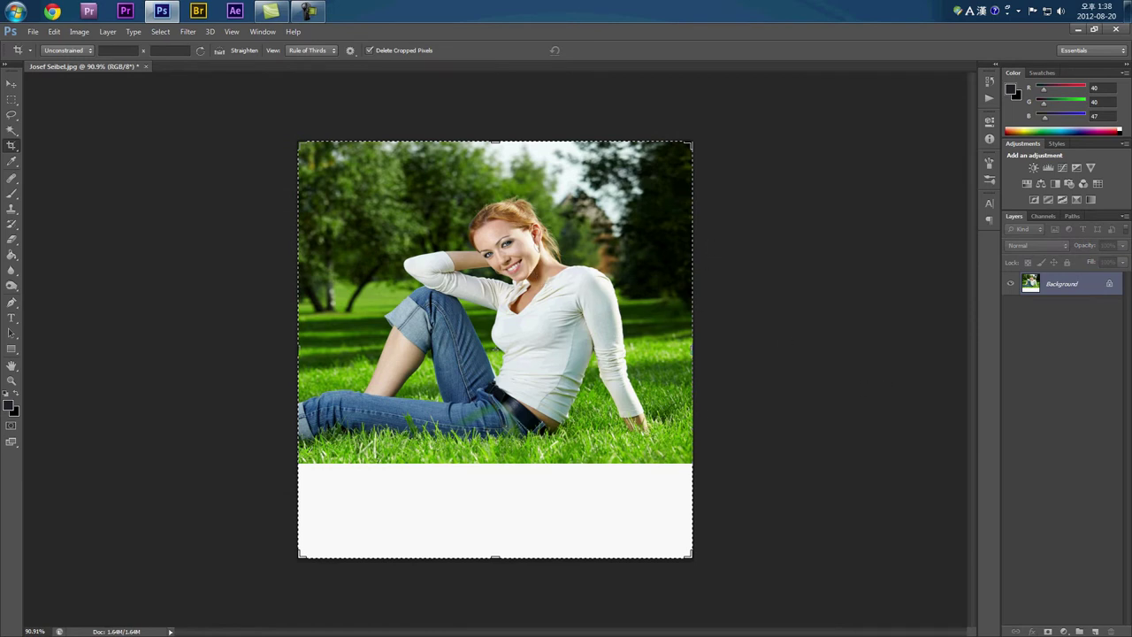
Choose the 276 px handwriting brush preset for the Brush tool and enlarge it to 700 px.
{"action": "left_click", "coordinate": [11, 194]}
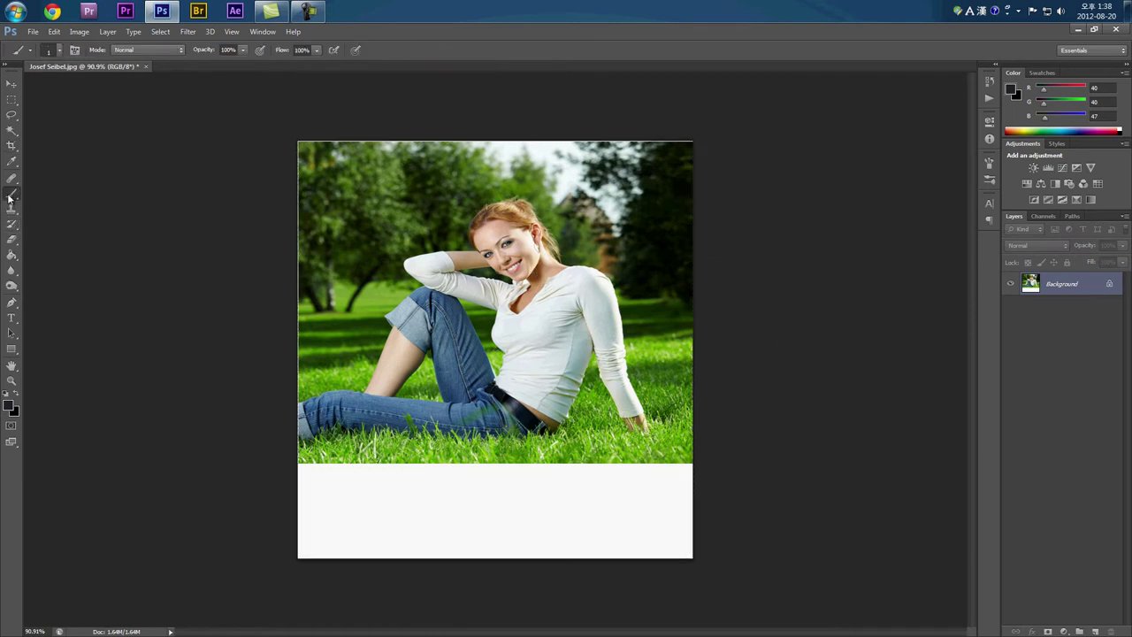
{"action": "left_click", "coordinate": [59, 50]}
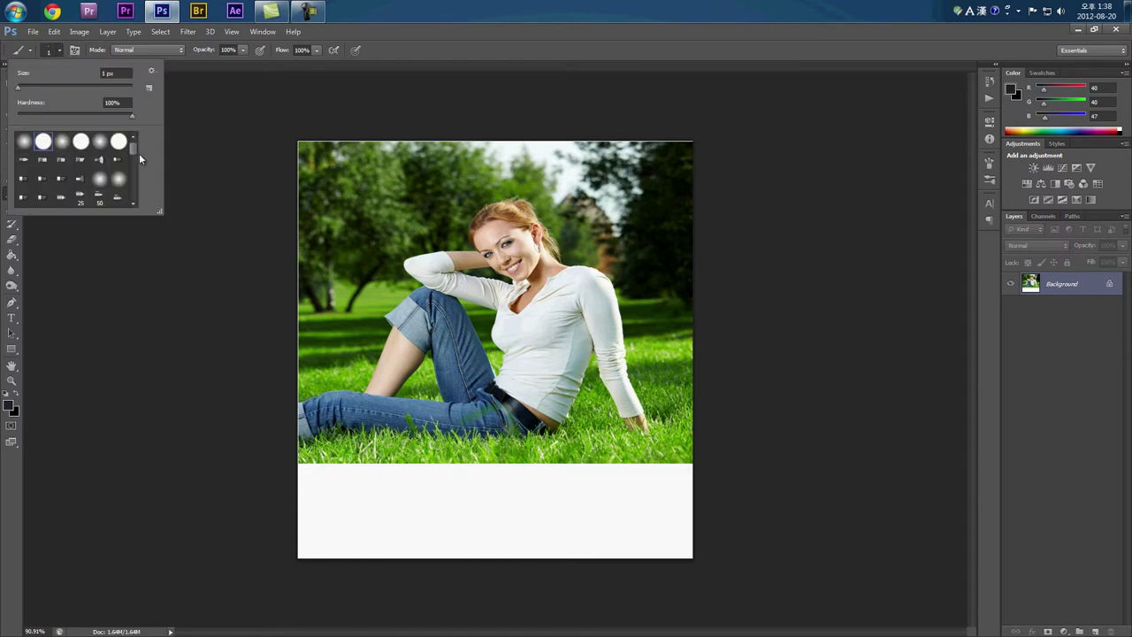
{"action": "left_click_drag", "start_coordinate": [134, 152], "coordinate": [136, 209]}
{"action": "left_click", "coordinate": [81, 203]}
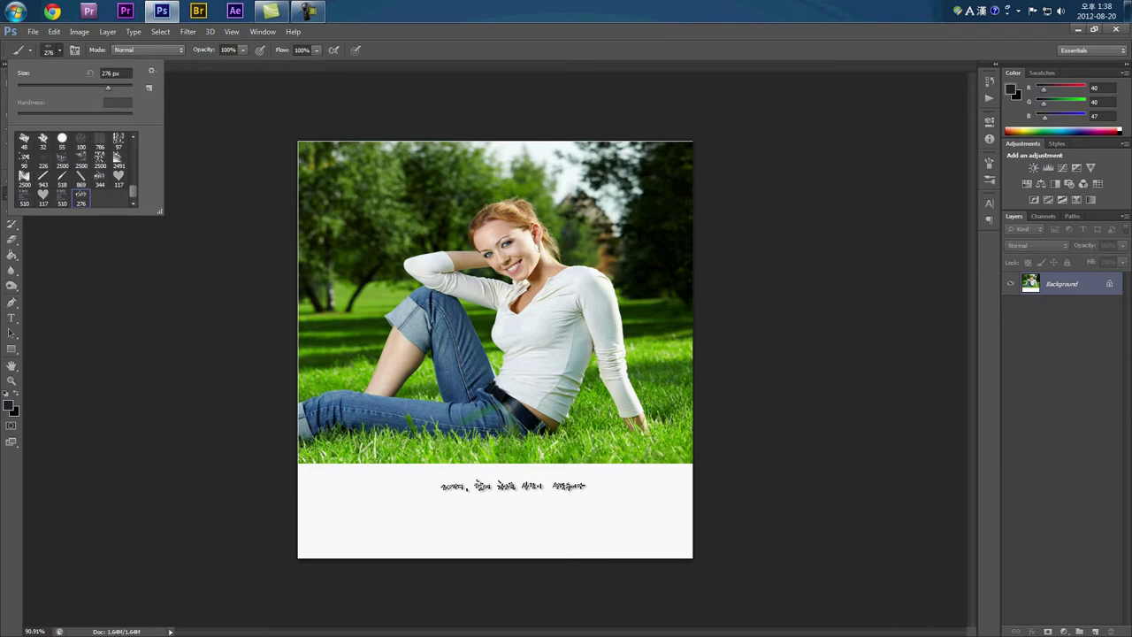
{"action": "key", "text": "Escape"}
{"action": "key", "text": "bracketright"}
{"action": "key", "text": "bracketright"}
{"action": "key", "text": "bracketright"}
{"action": "key", "text": "bracketright"}
{"action": "key", "text": "bracketright"}
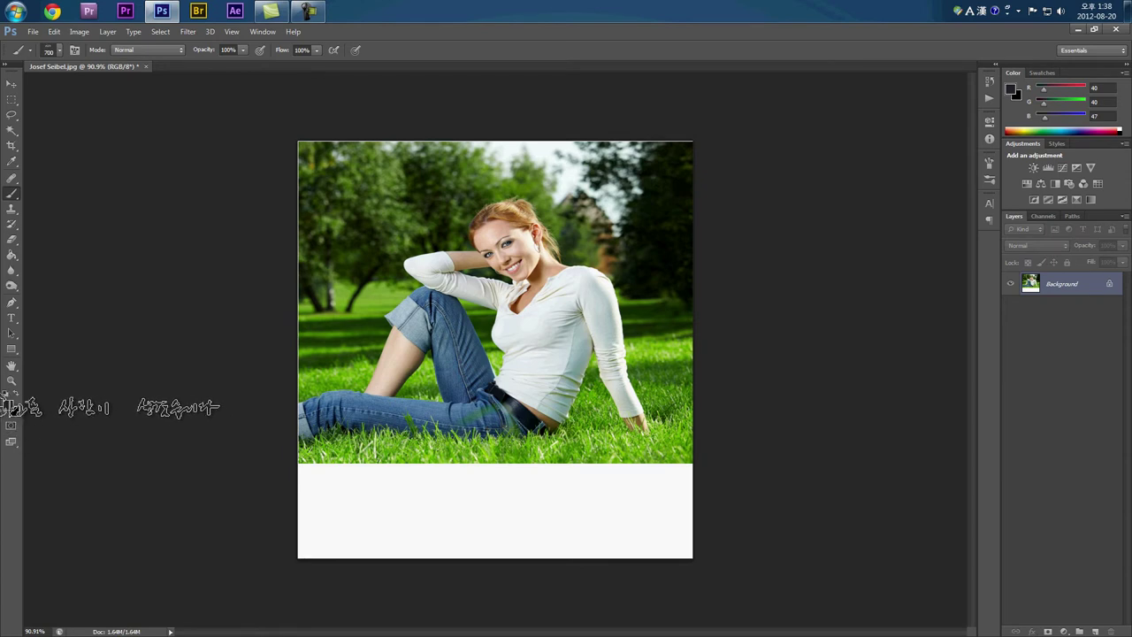
Reset the foreground and background colours to default and stamp the handwriting once in black at 700 px across the white strip.
{"action": "key", "text": "v"}
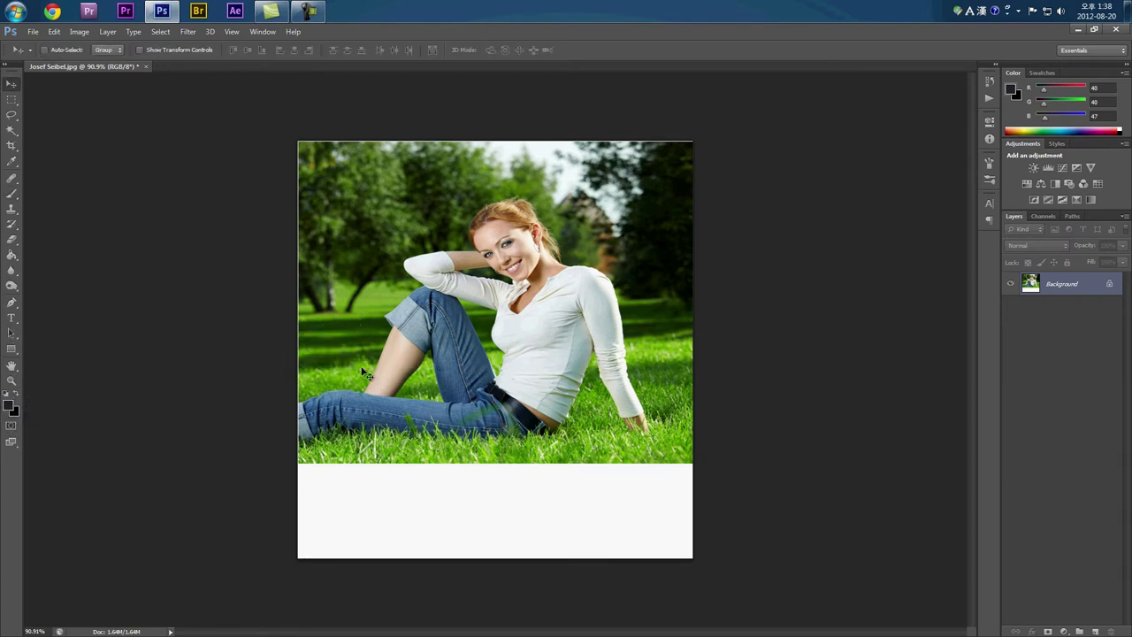
{"action": "left_click", "coordinate": [6, 396]}
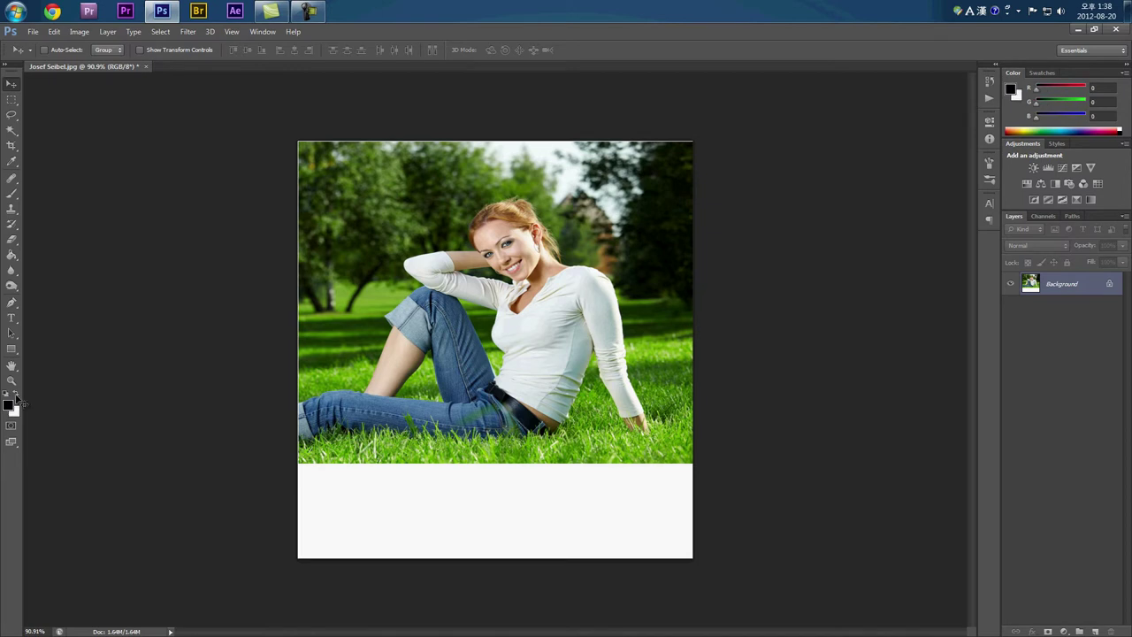
{"action": "key", "text": "b"}
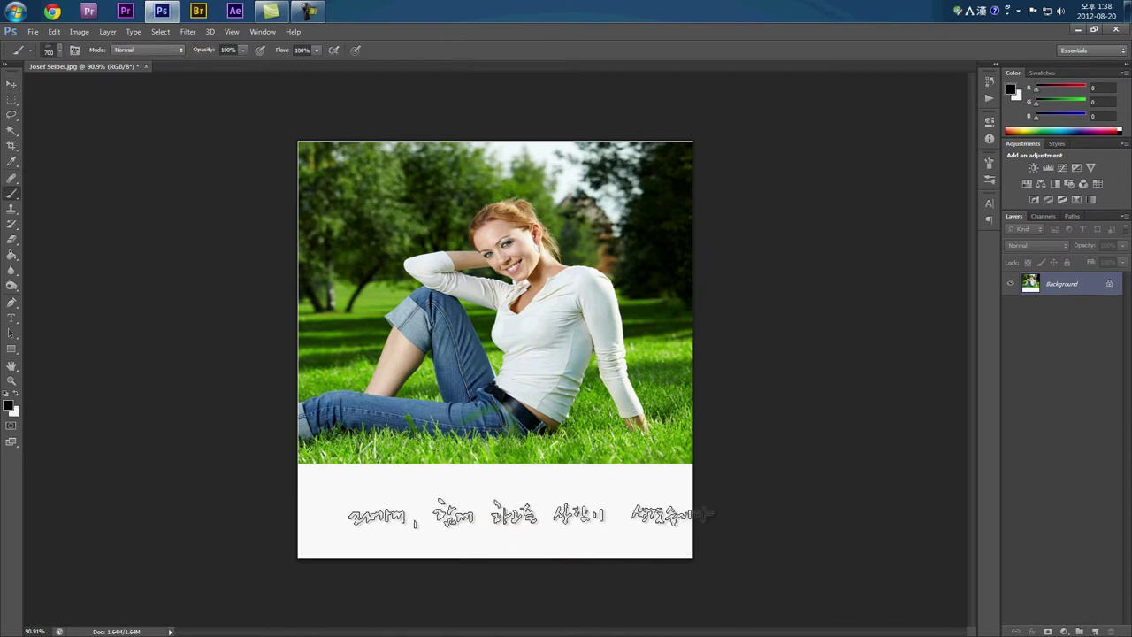
{"action": "key", "text": "bracketleft"}
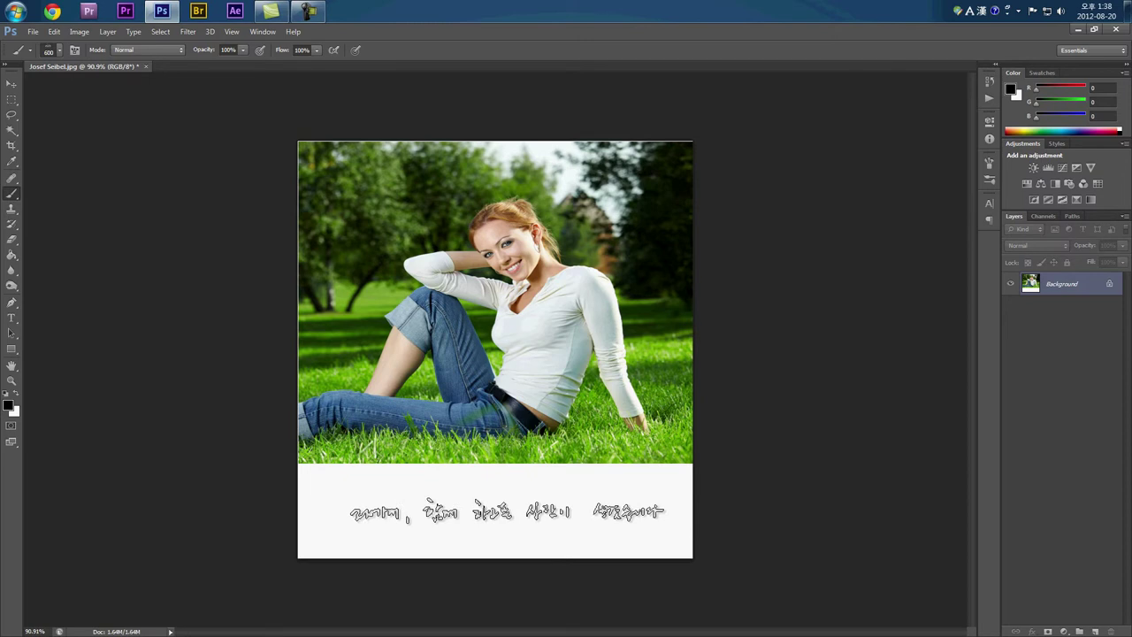
{"action": "key", "text": "bracketright"}
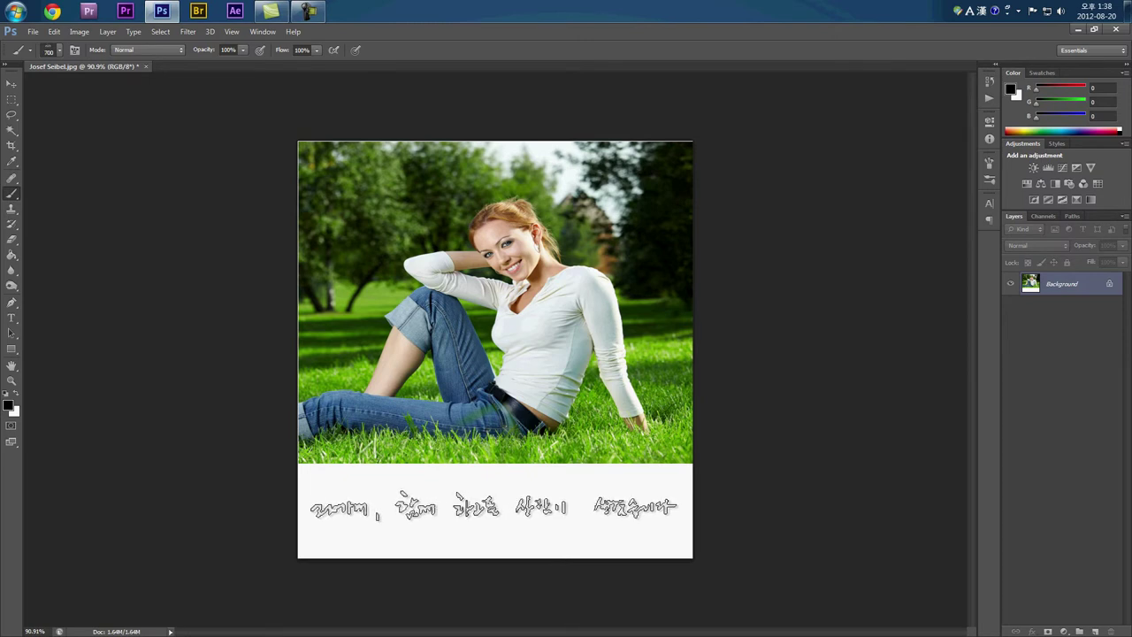
{"action": "left_click", "coordinate": [494, 509]}
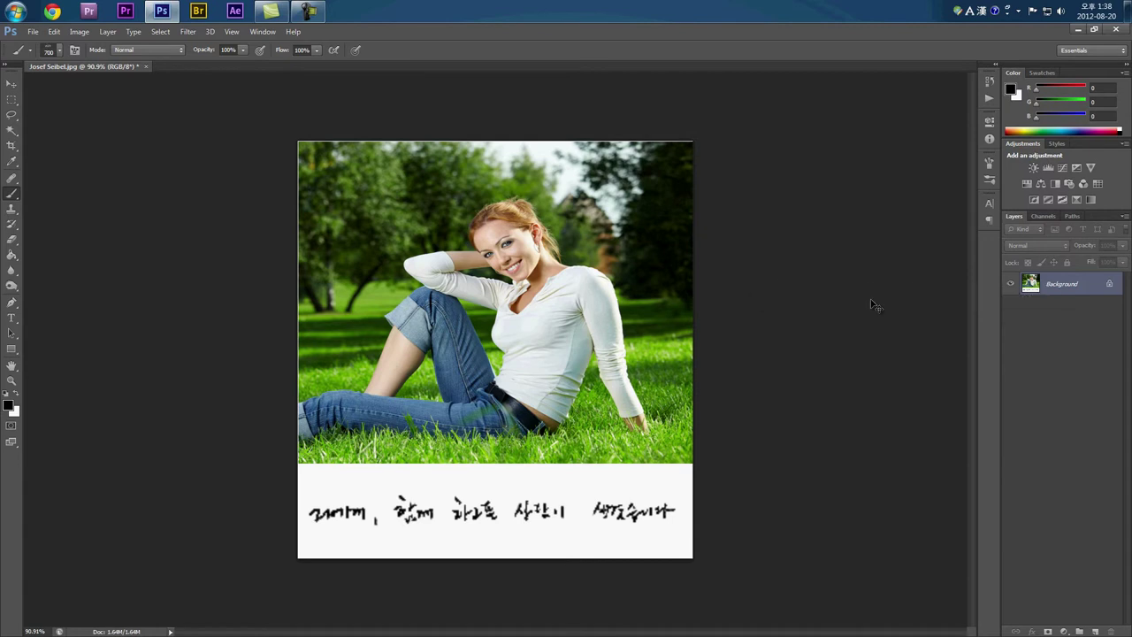
Crop thin slivers off the top and left edges of the captioned image and apply the crop.
{"action": "key", "text": "ctrl+minus"}
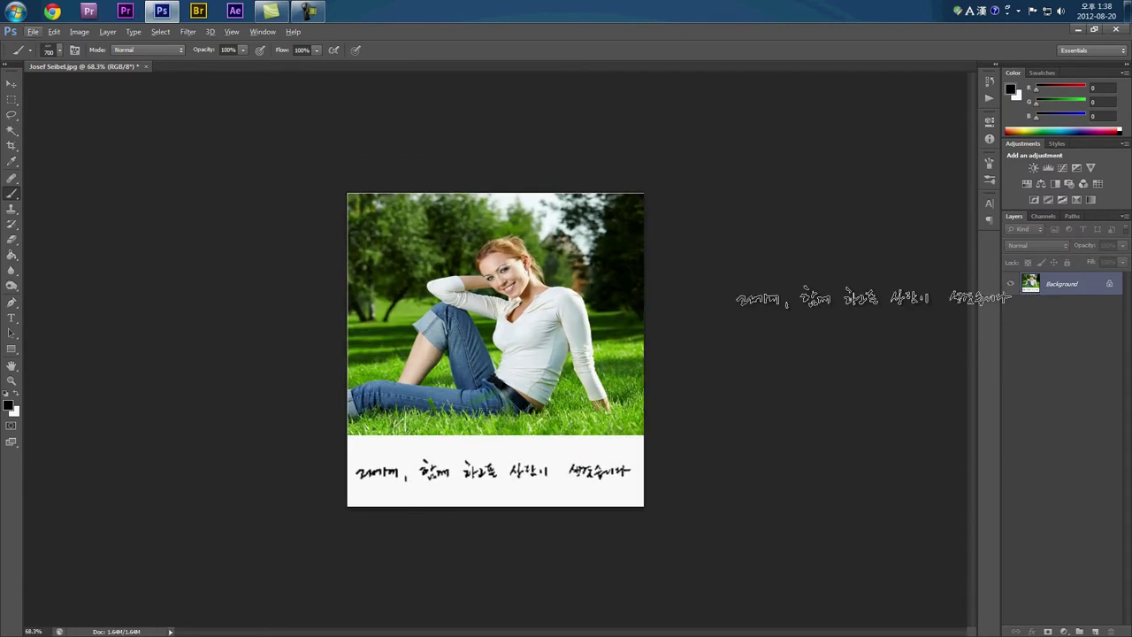
{"action": "key", "text": "ctrl+plus"}
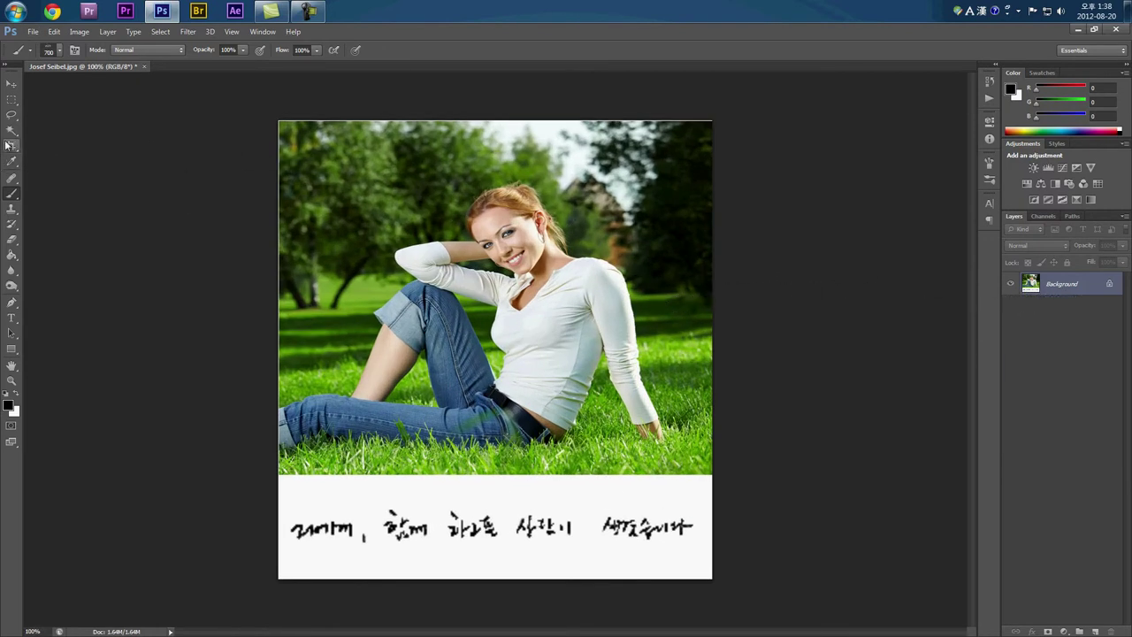
{"action": "left_click", "coordinate": [11, 87]}
{"action": "scroll", "coordinate": [647, 480], "scroll_direction": "down", "scroll_amount": 3}
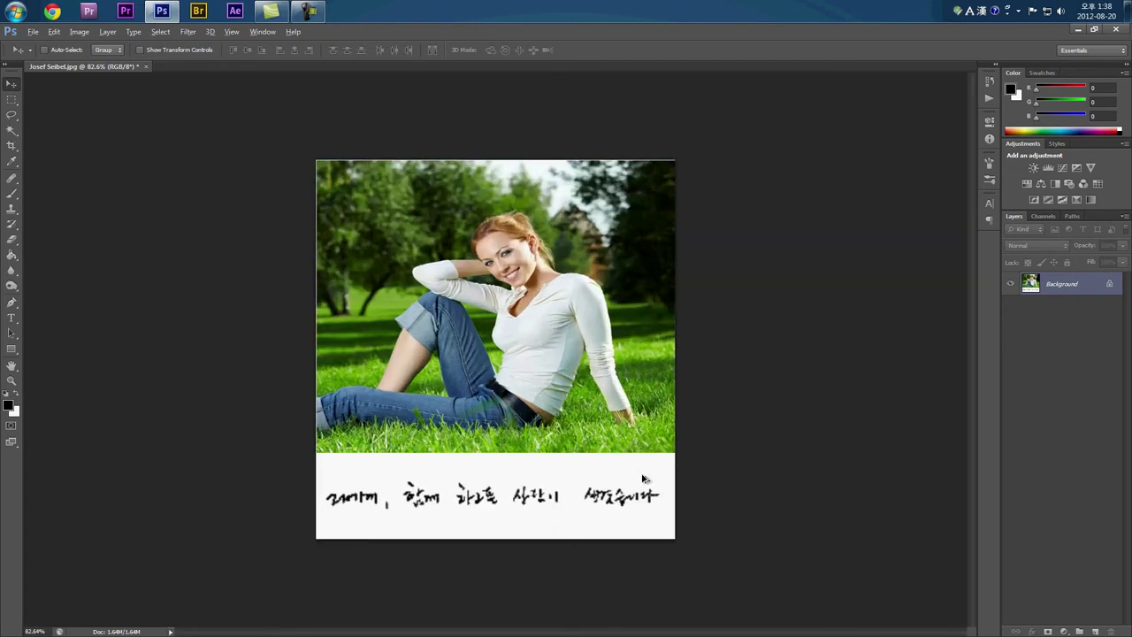
{"action": "key", "text": "c"}
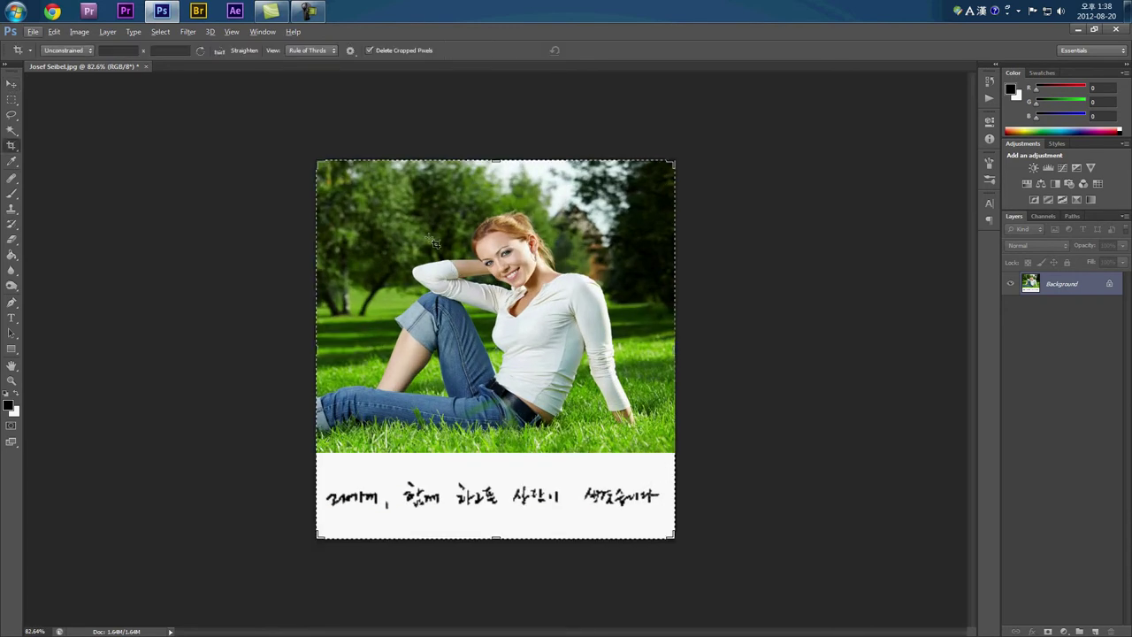
{"action": "left_click_drag", "start_coordinate": [497, 163], "coordinate": [496, 165]}
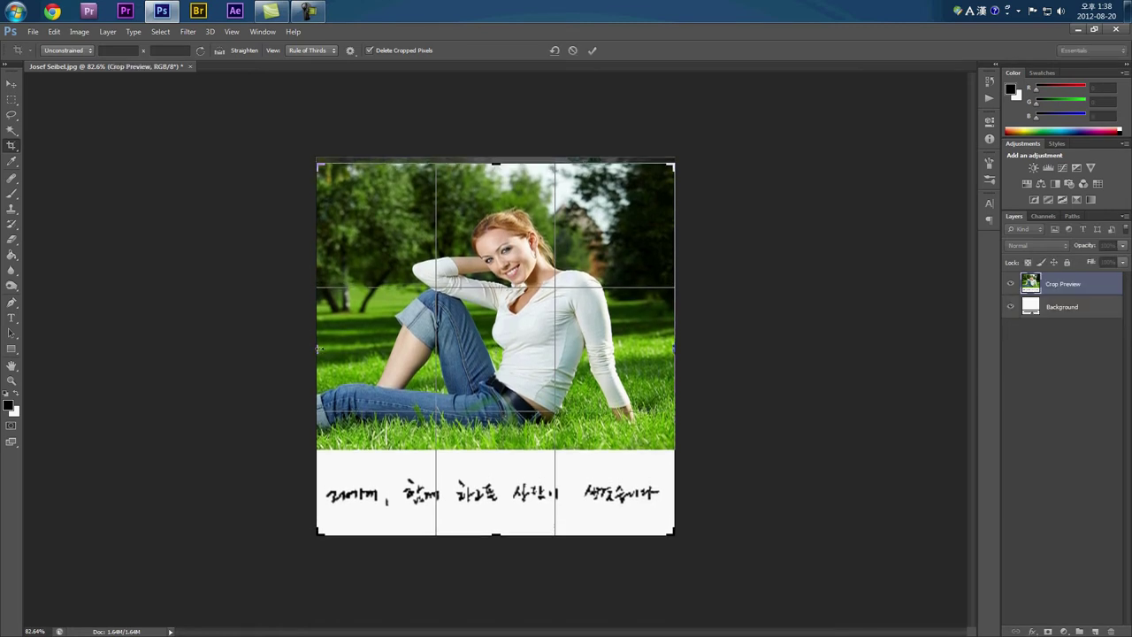
{"action": "key", "text": "Return"}
{"action": "left_click", "coordinate": [783, 323]}
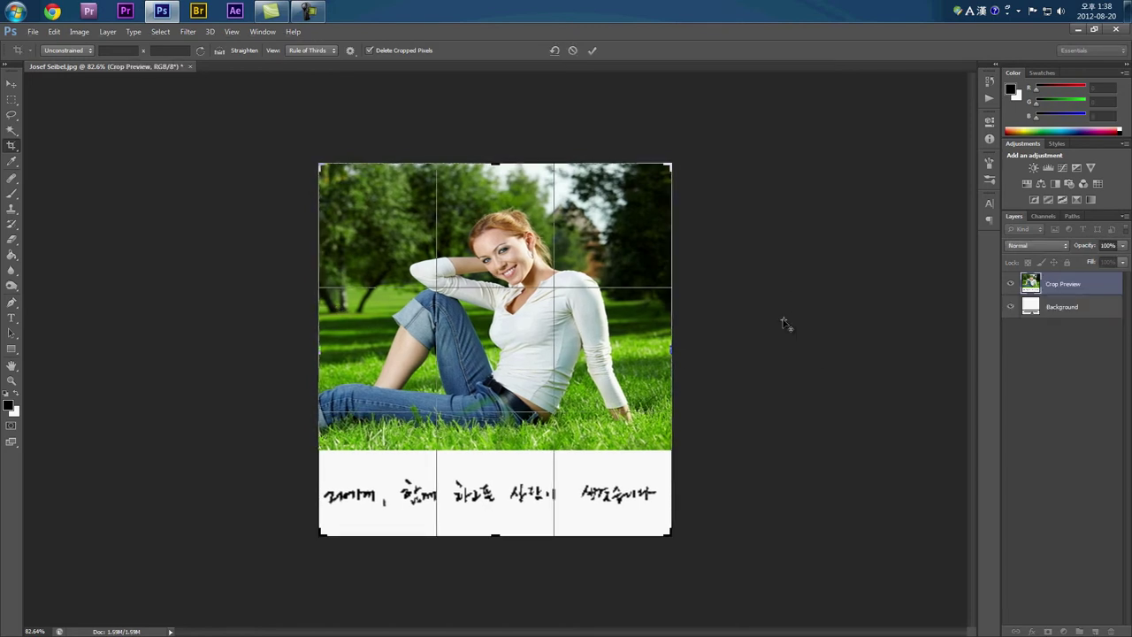
{"action": "key", "text": "ctrl+0"}
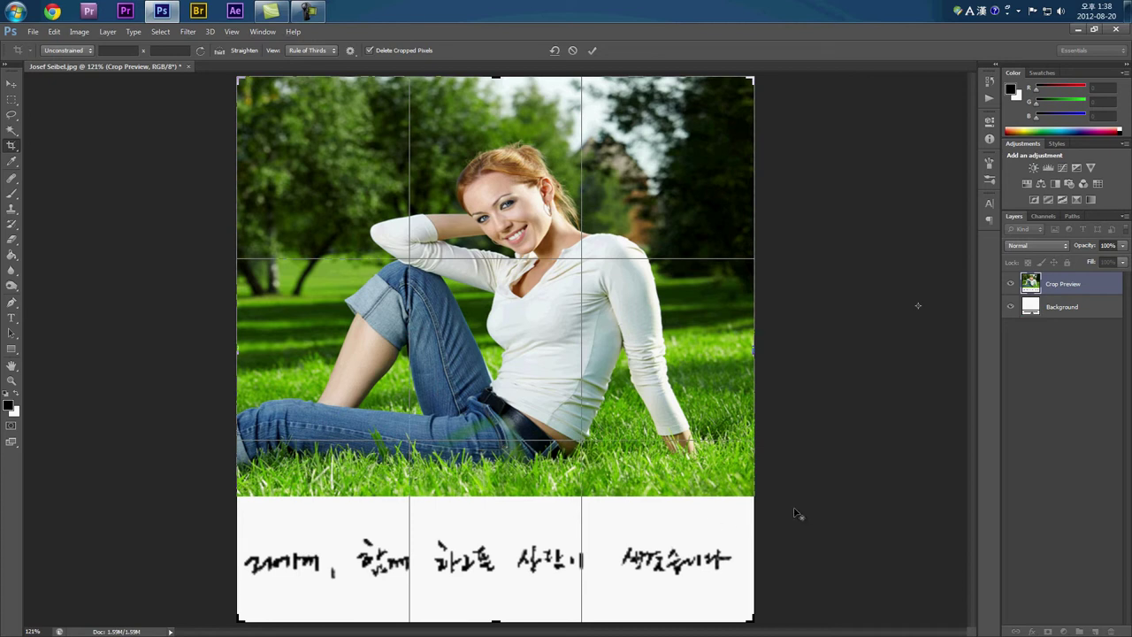
{"action": "scroll", "coordinate": [799, 493], "scroll_direction": "down", "scroll_amount": 3}
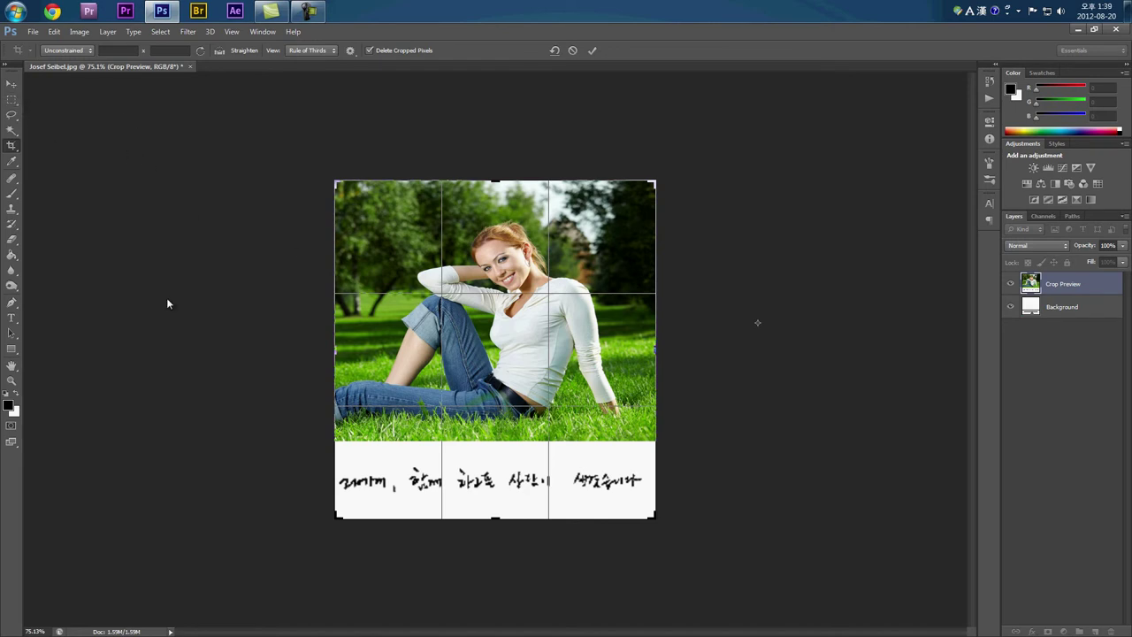
{"action": "left_click", "coordinate": [13, 194]}
{"action": "left_click", "coordinate": [531, 257]}
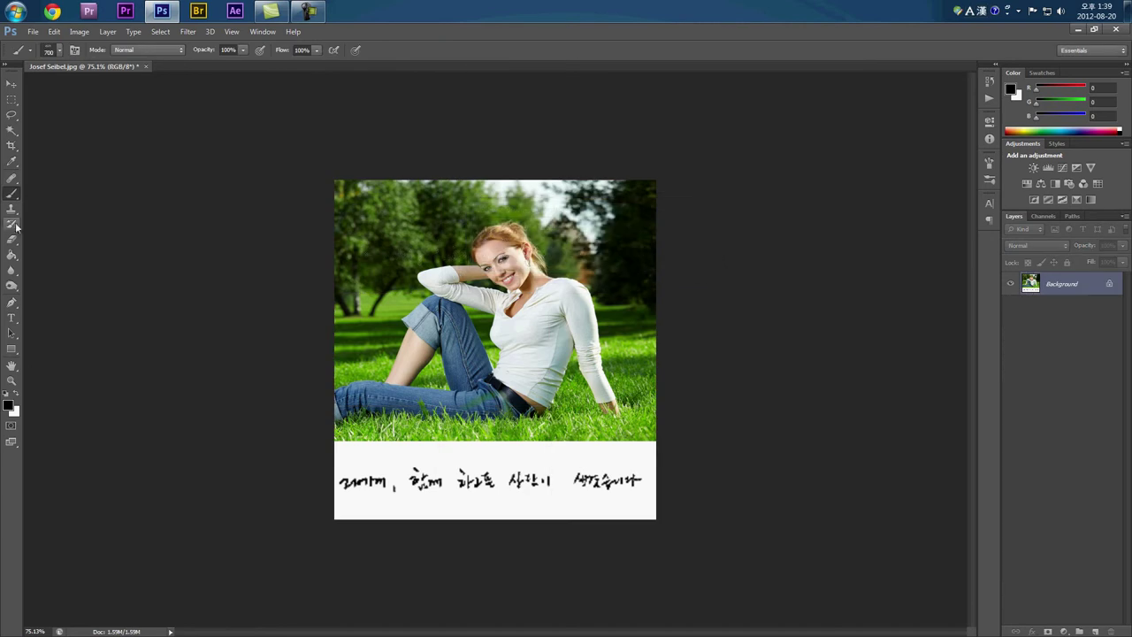
Choose the 117 px heart brush preset for the Brush tool.
{"action": "right_click", "coordinate": [14, 196]}
{"action": "left_click", "coordinate": [55, 191]}
{"action": "left_click", "coordinate": [60, 50]}
{"action": "left_click", "coordinate": [43, 194]}
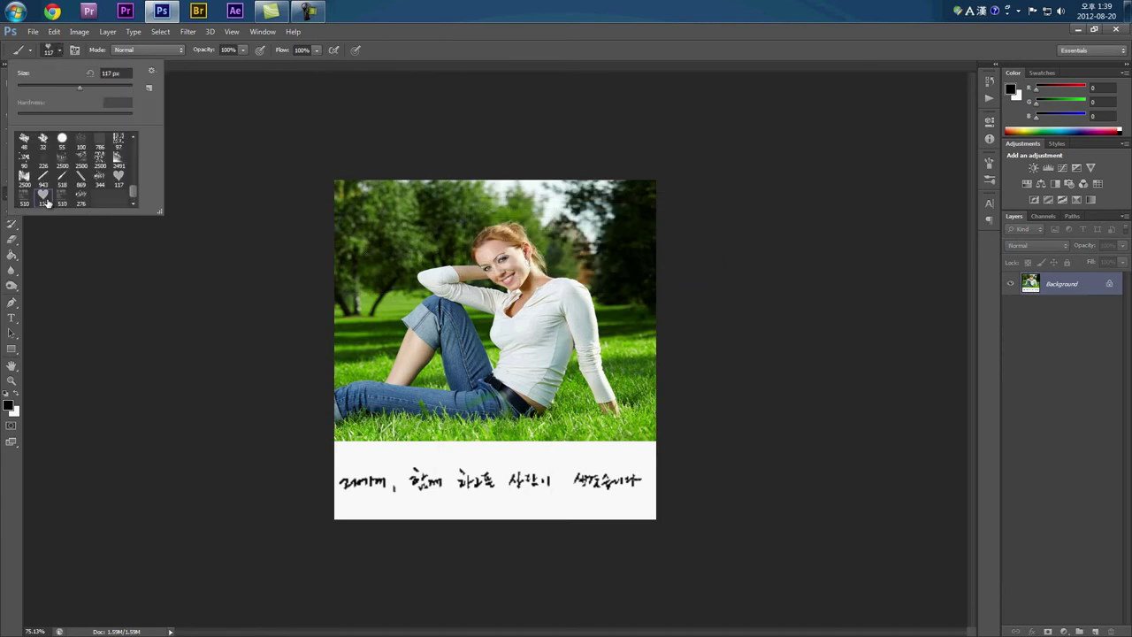
{"action": "left_click", "coordinate": [134, 353]}
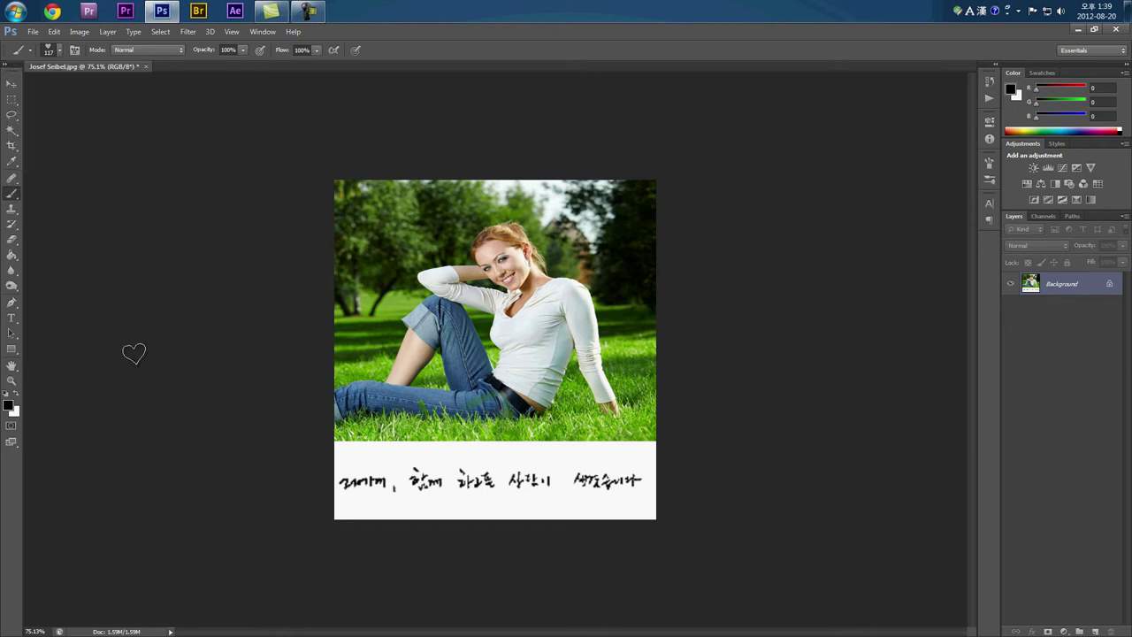
Swap the foreground and background colours and set the foreground colour to red #f5082f.
{"action": "left_click", "coordinate": [16, 395]}
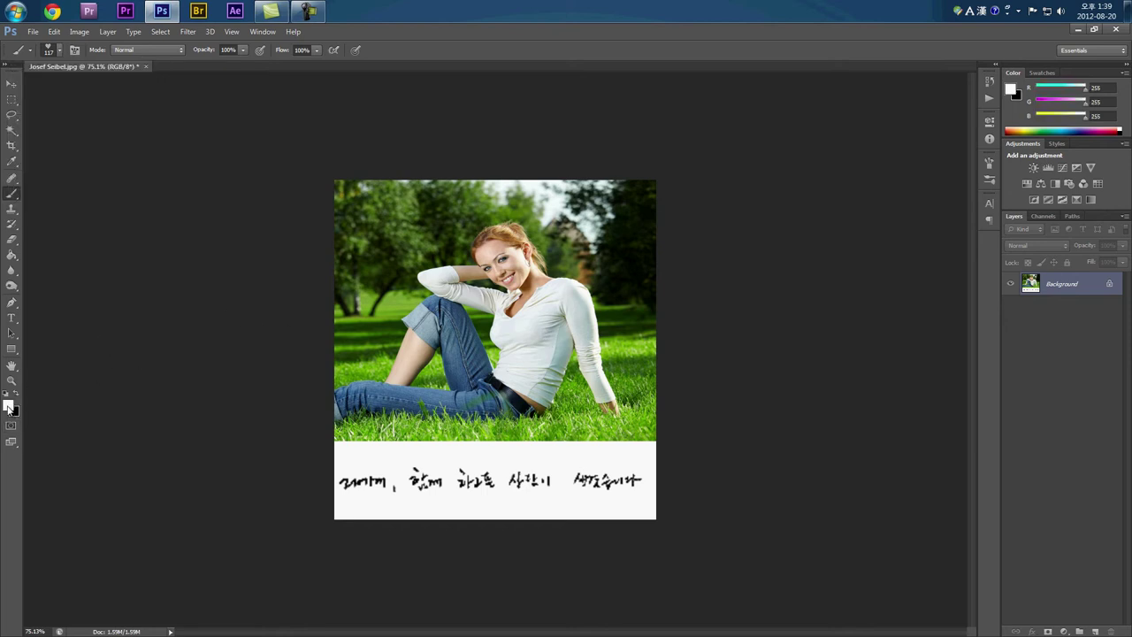
{"action": "left_click", "coordinate": [8, 407]}
{"action": "left_click_drag", "start_coordinate": [530, 178], "coordinate": [559, 174]}
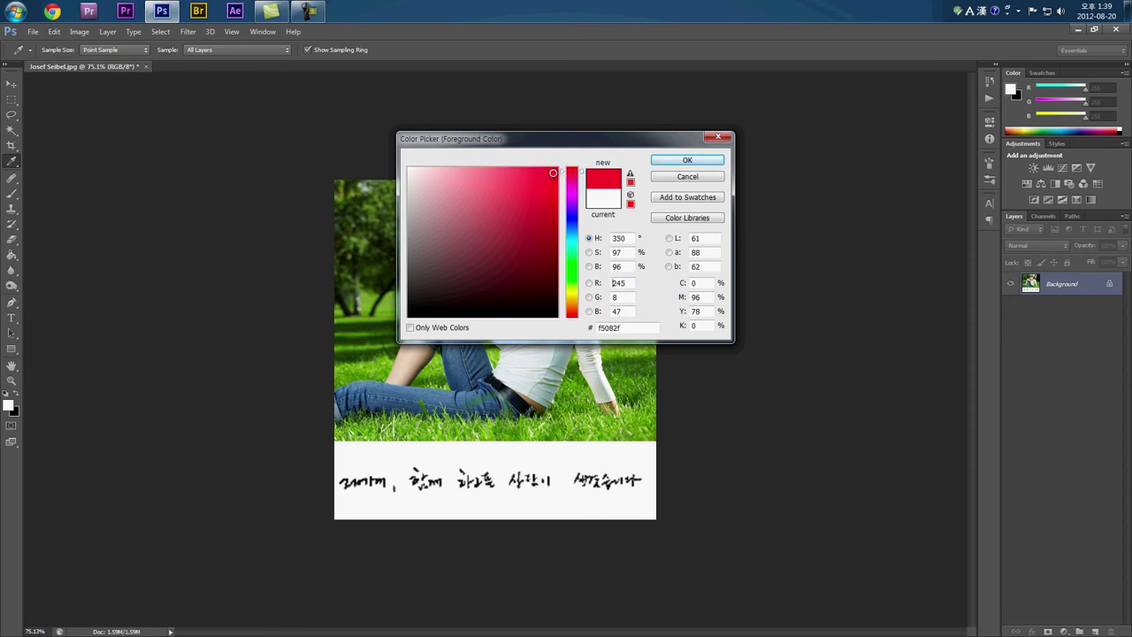
{"action": "left_click", "coordinate": [720, 160]}
Resize the heart brush to 800 px and stamp one red heart over the photo's lower right part.
{"action": "key", "text": "b"}
{"action": "key", "text": "bracketleft"}
{"action": "key", "text": "bracketleft"}
{"action": "key", "text": "bracketleft"}
{"action": "key", "text": "bracketleft"}
{"action": "key", "text": "bracketleft"}
{"action": "key", "text": "bracketleft"}
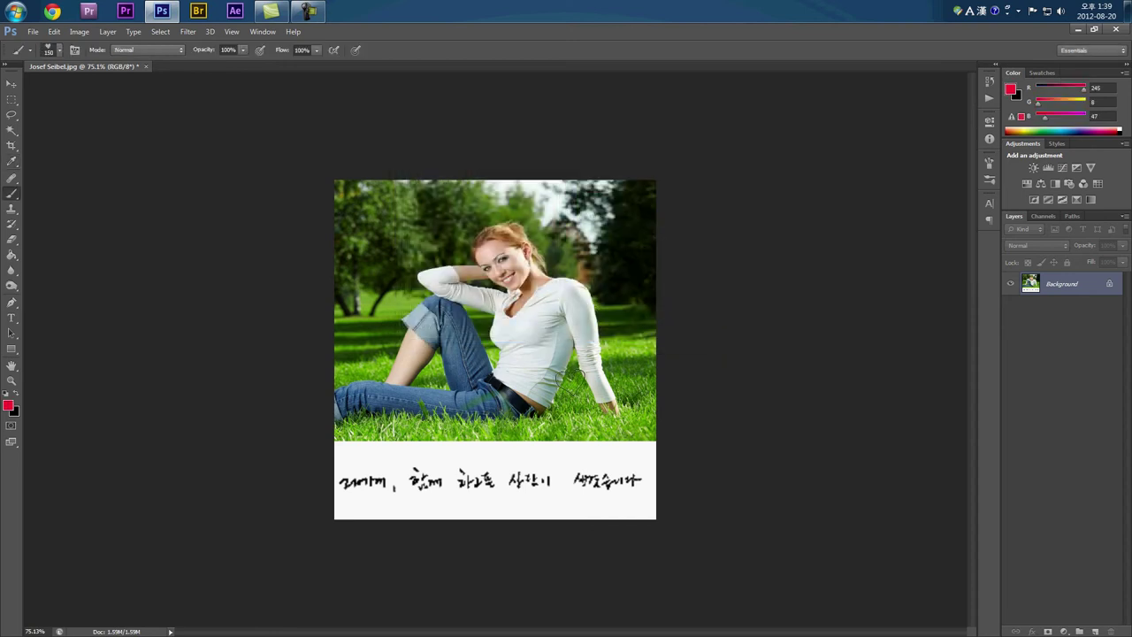
{"action": "key", "text": "bracketright"}
{"action": "key", "text": "bracketright"}
{"action": "key", "text": "bracketright"}
{"action": "key", "text": "bracketright"}
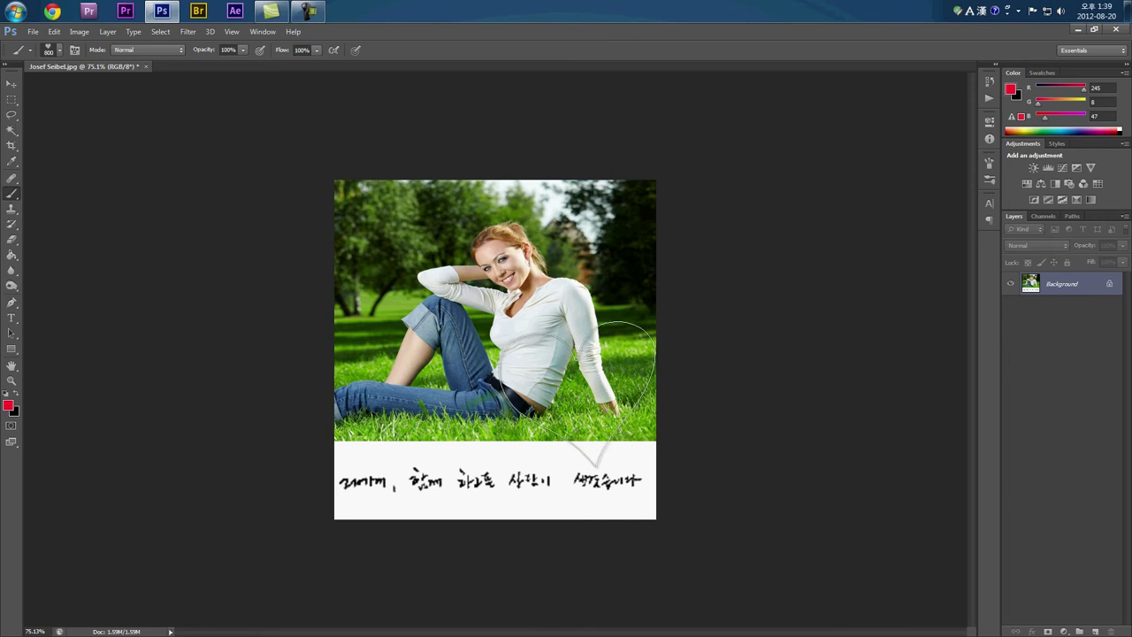
{"action": "left_click", "coordinate": [595, 372]}
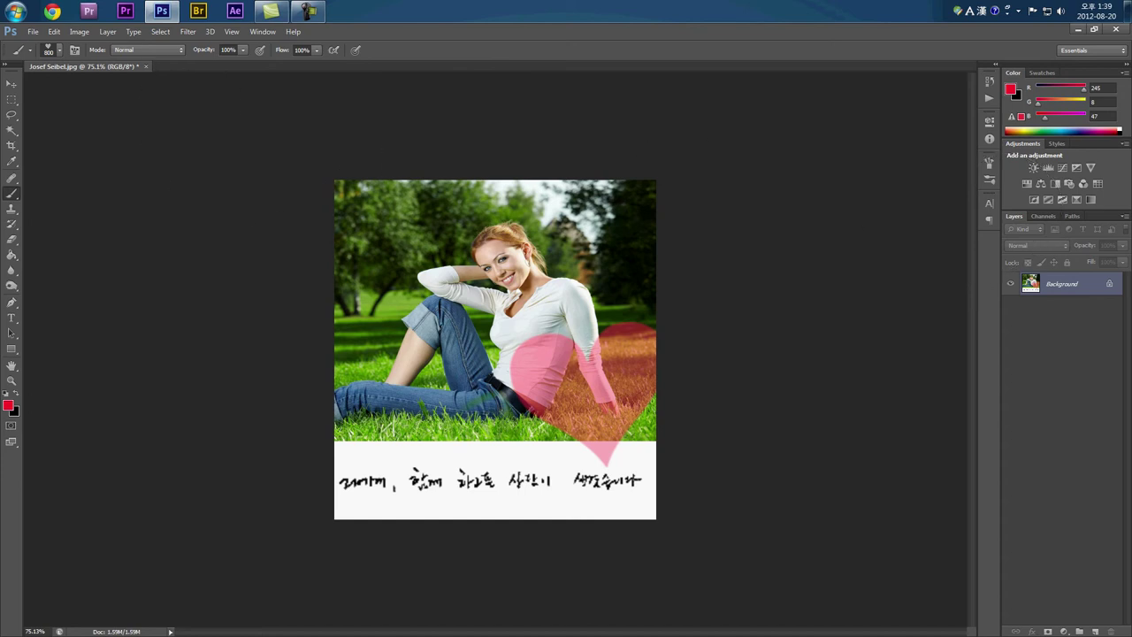
{"action": "left_click", "coordinate": [12, 84]}
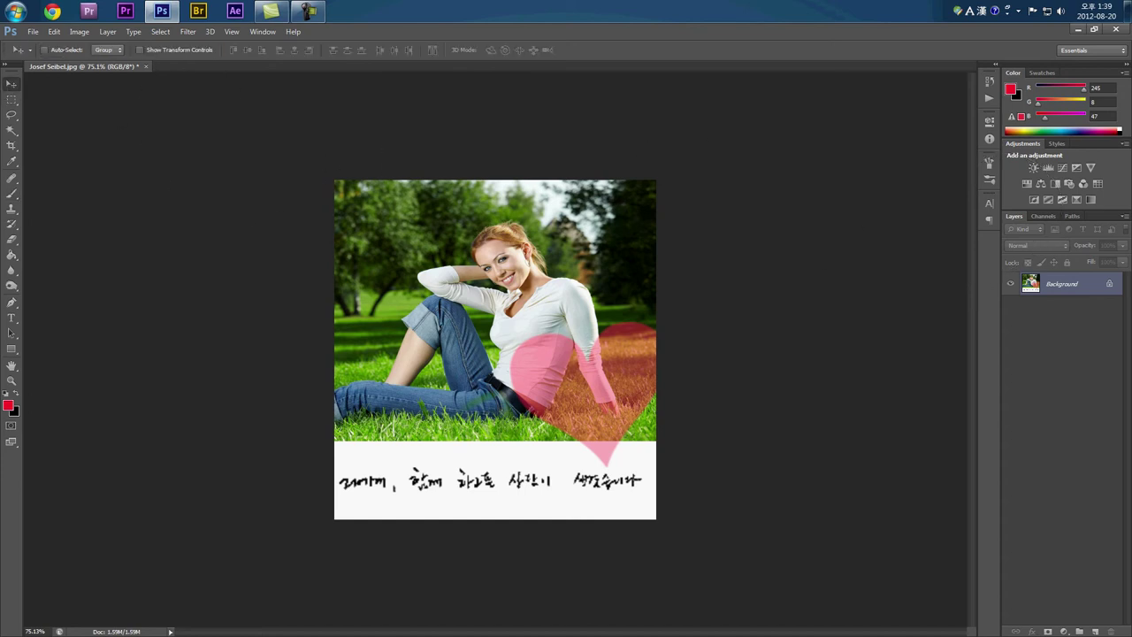